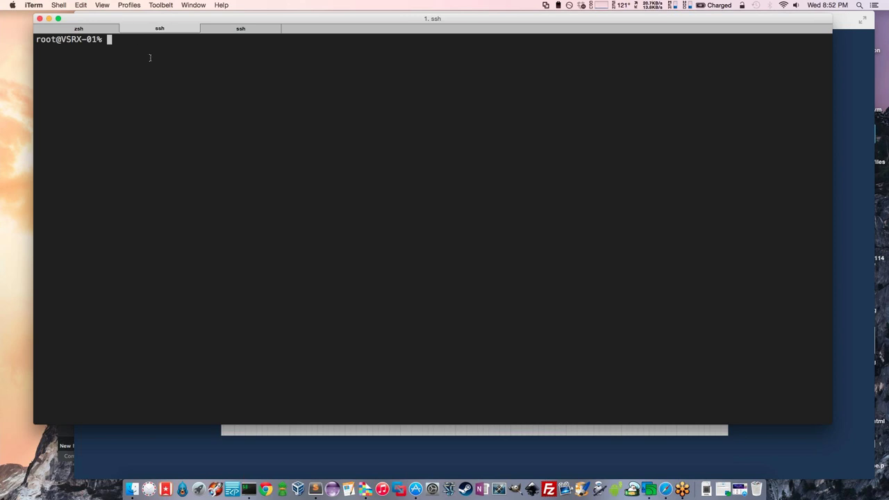
Step: Enter the Junos CLI on VSRX-01, display the BGP summary and examine the entry for peer 1.1.31.3
type("cli")
key("Return")
type("show")
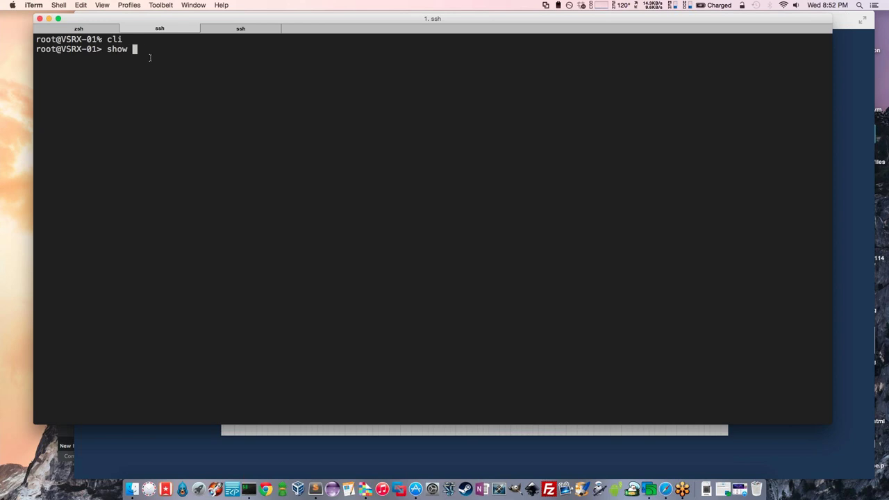
type(" bgp sum")
key("Return")
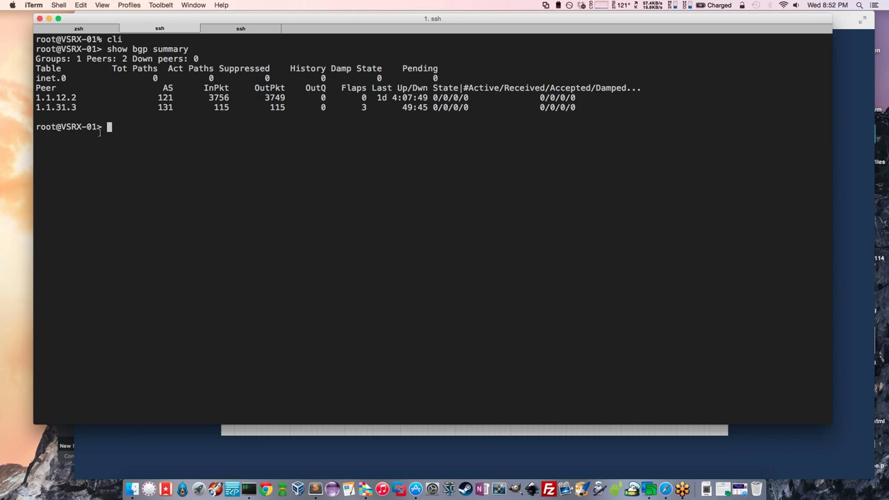
left_click_drag(102, 127, 31, 106)
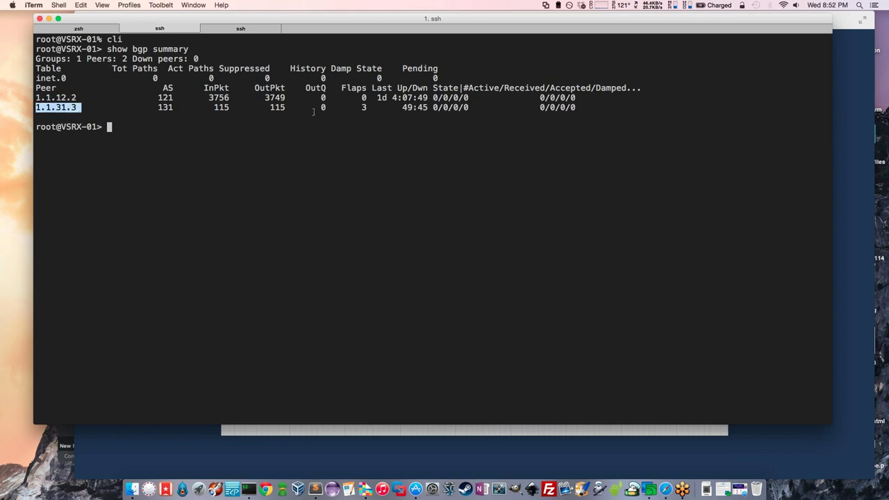
left_click(615, 111)
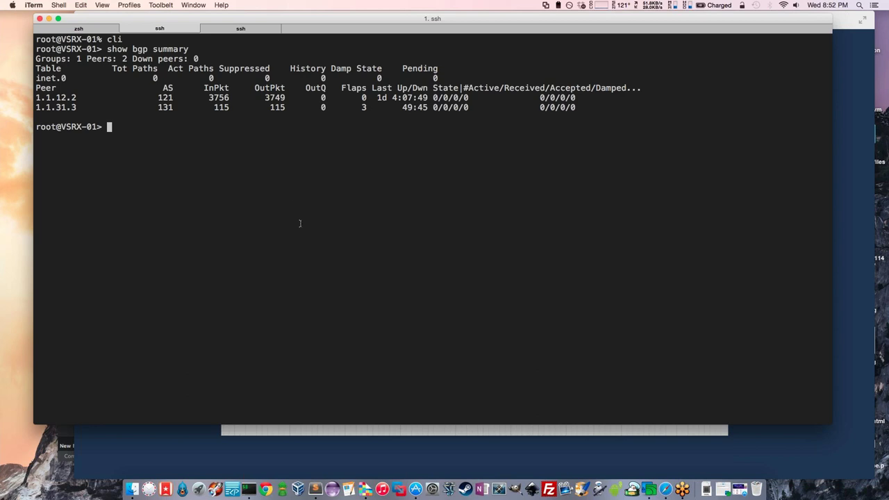
Step: Display the terse routing table on VSRX-01 and glance at the VSRX-03 session before returning
type("show route terse")
key("Return")
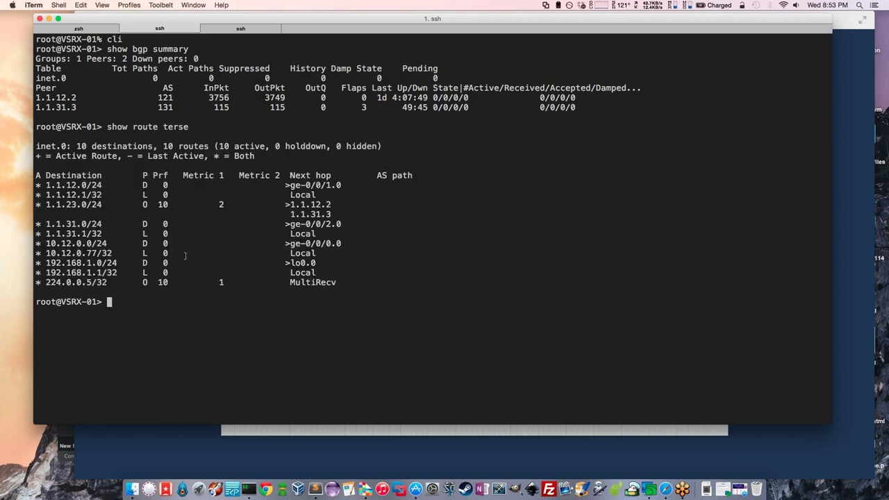
left_click(240, 30)
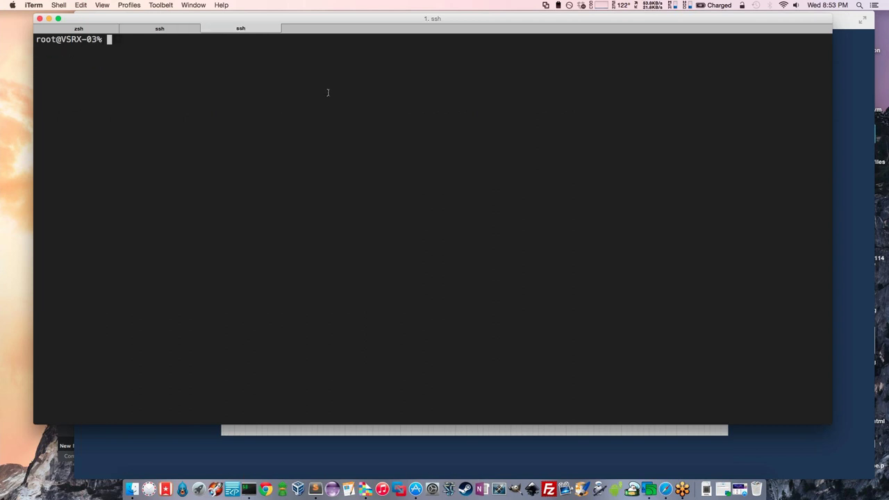
left_click(161, 32)
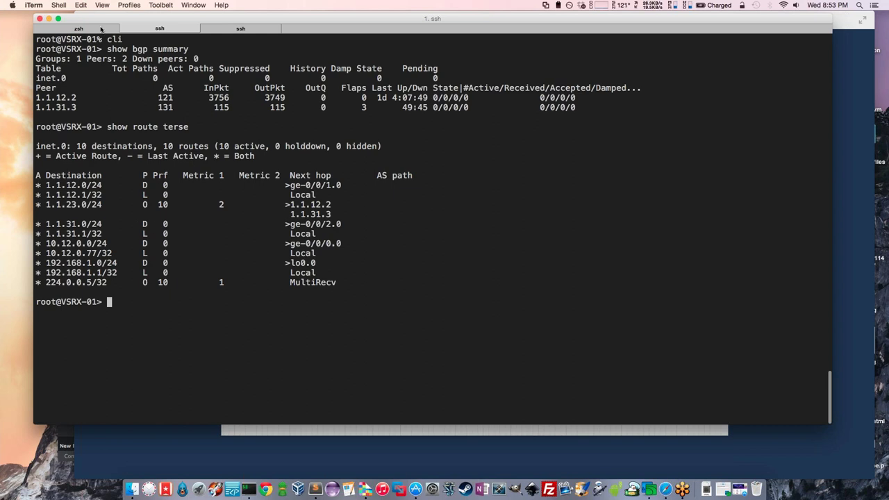
left_click_drag(209, 26, 211, 30)
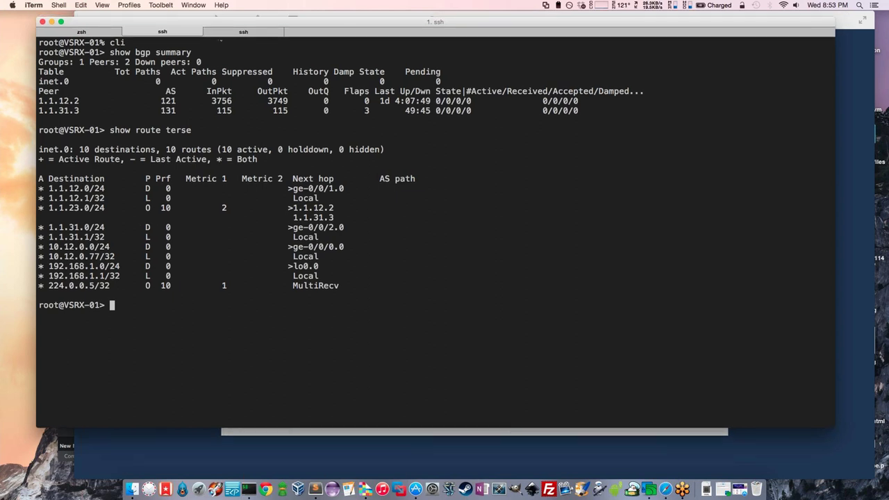
Step: Switch to Sublime Text and collapse the build, host_vars, roles and tests folders of the ci-networks project
left_click(316, 490)
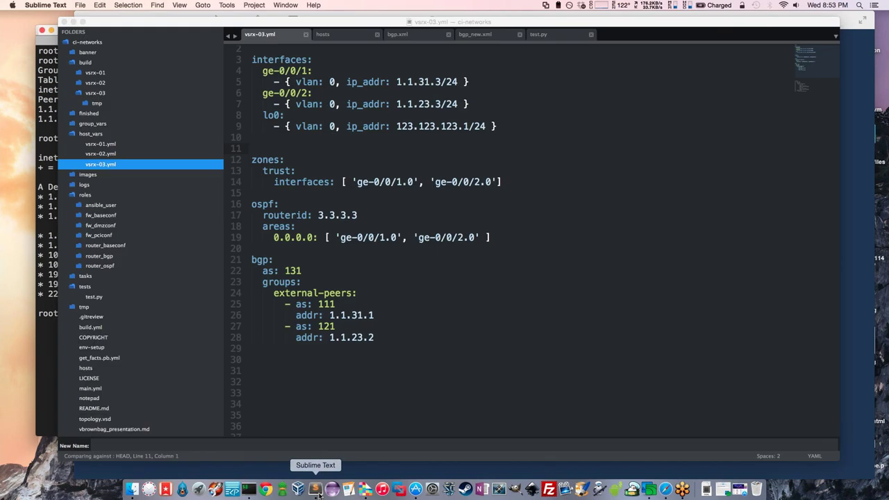
left_click(71, 62)
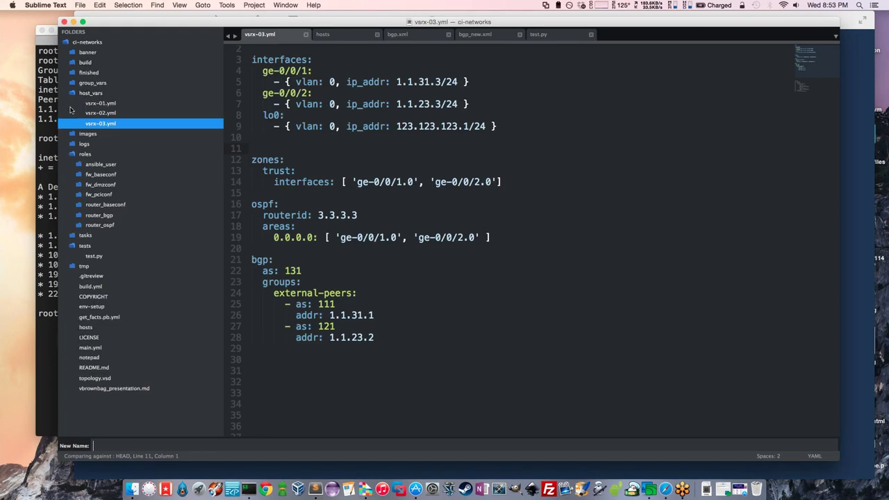
left_click(71, 92)
left_click(72, 123)
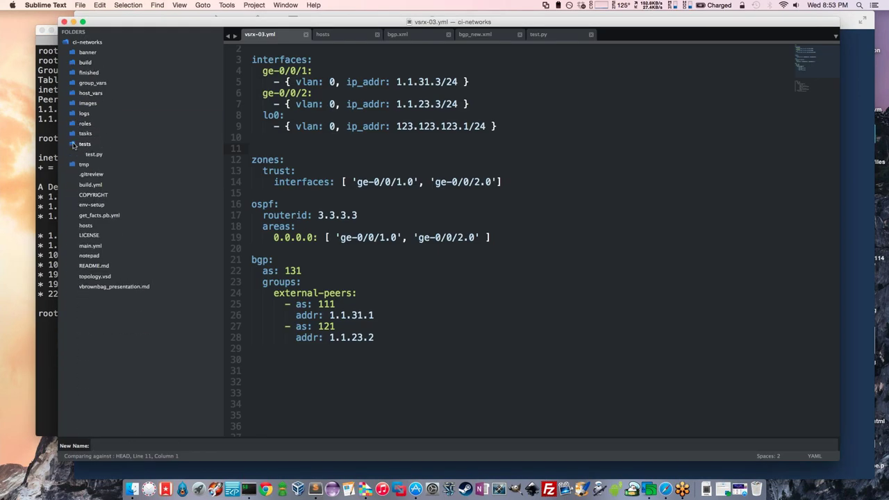
left_click(73, 145)
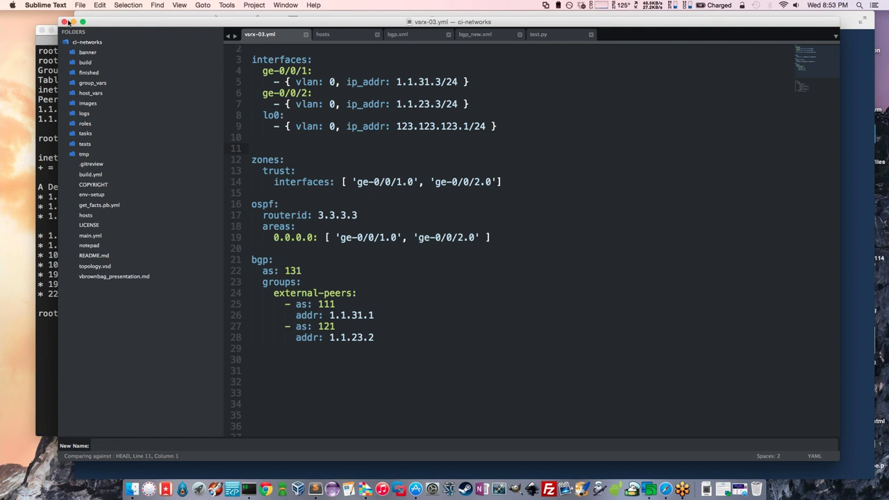
Step: Close all open files: vsrx-03.yml, hosts, bgp.xml, bgp_new.xml and test.py
left_click(306, 34)
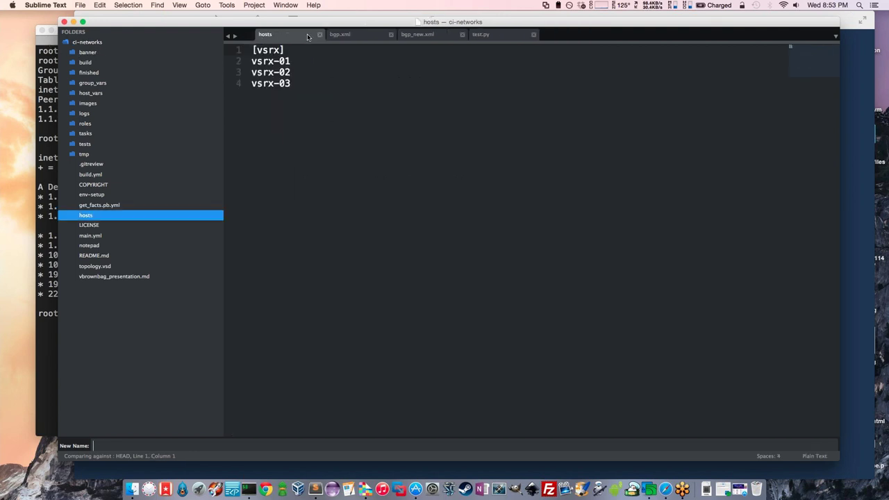
left_click(306, 35)
left_click(306, 35)
left_click(306, 35)
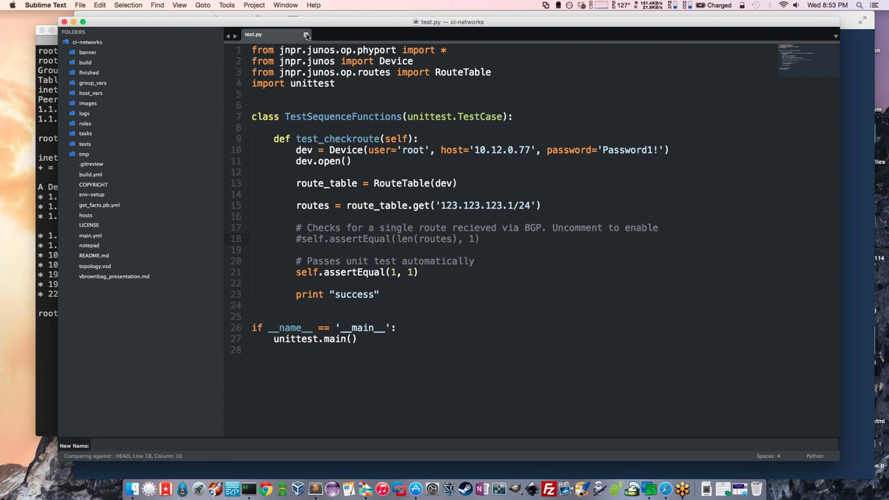
left_click(306, 35)
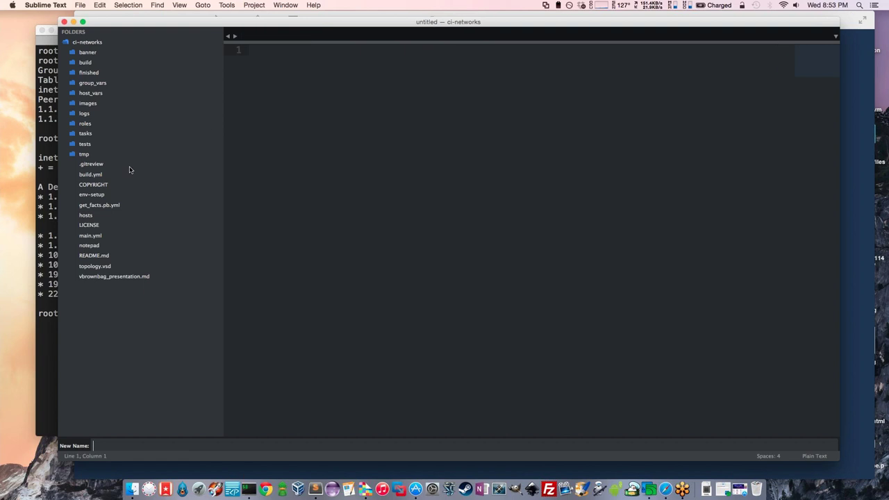
Step: Open main.yml and examine the Facts:Netconf play, including its device info, version and serial-number tasks
left_click(118, 237)
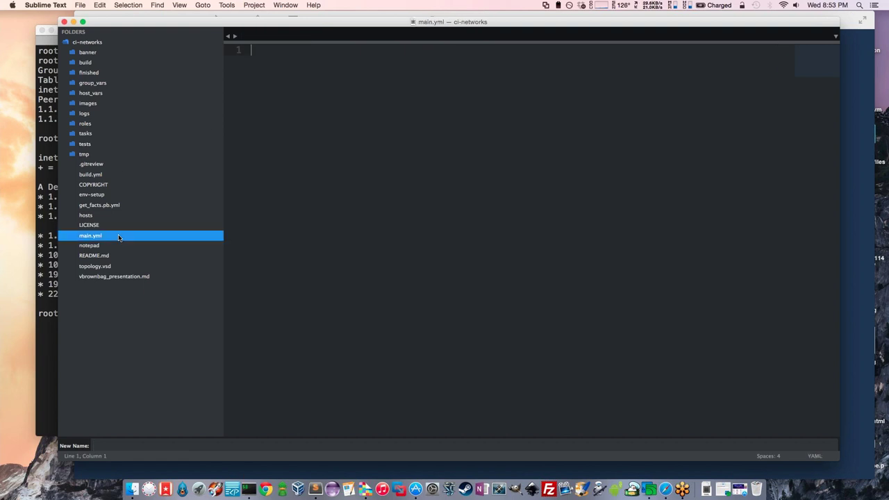
scroll(500, 276, "down", 1)
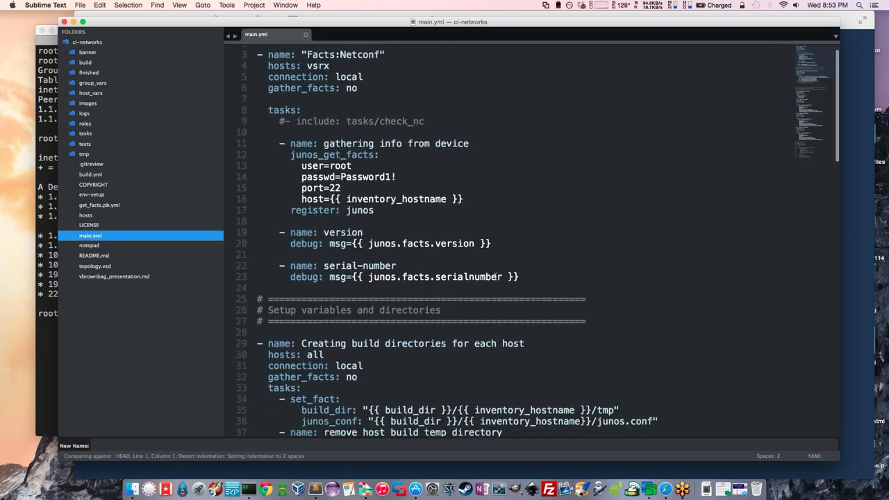
scroll(497, 276, "down", 5)
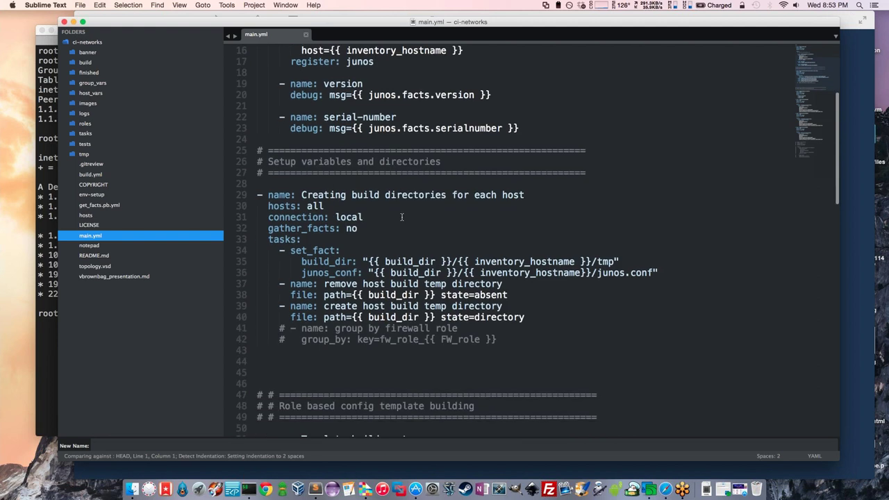
scroll(401, 218, "up", 6)
left_click_drag(528, 295, 249, 78)
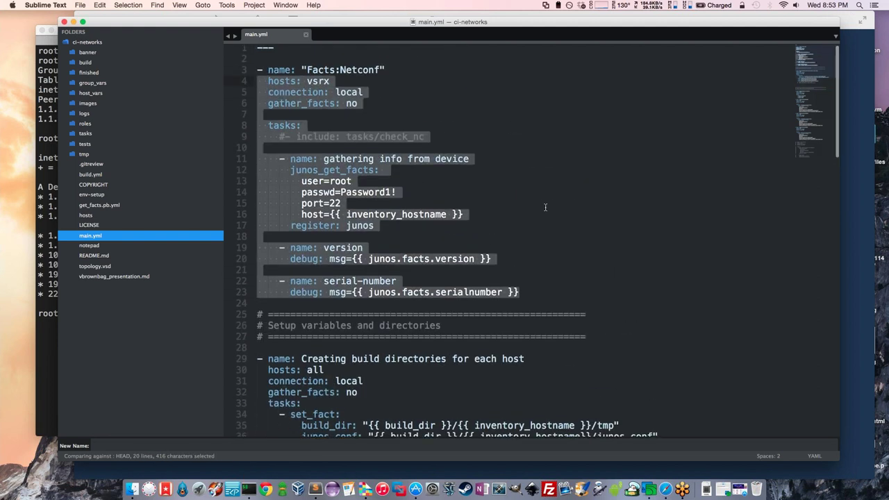
scroll(545, 207, "down", 5)
scroll(486, 264, "up", 4)
left_click(485, 262)
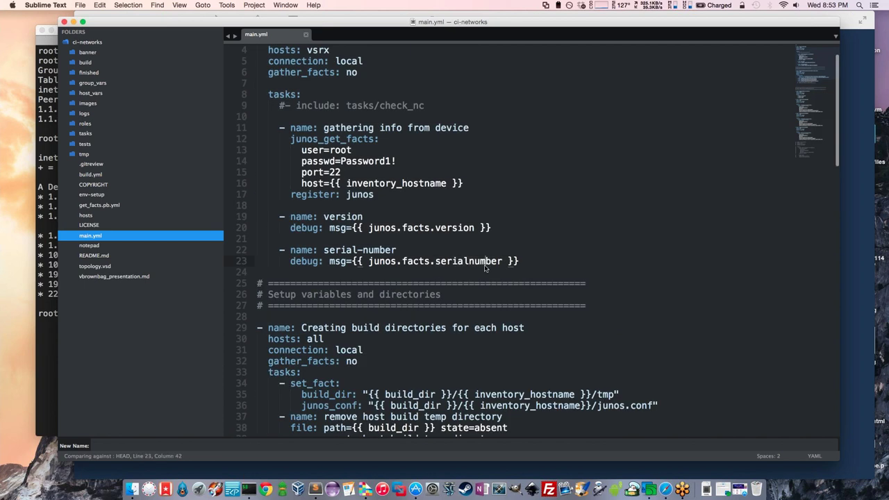
double_click(485, 263)
scroll(620, 278, "down", 1)
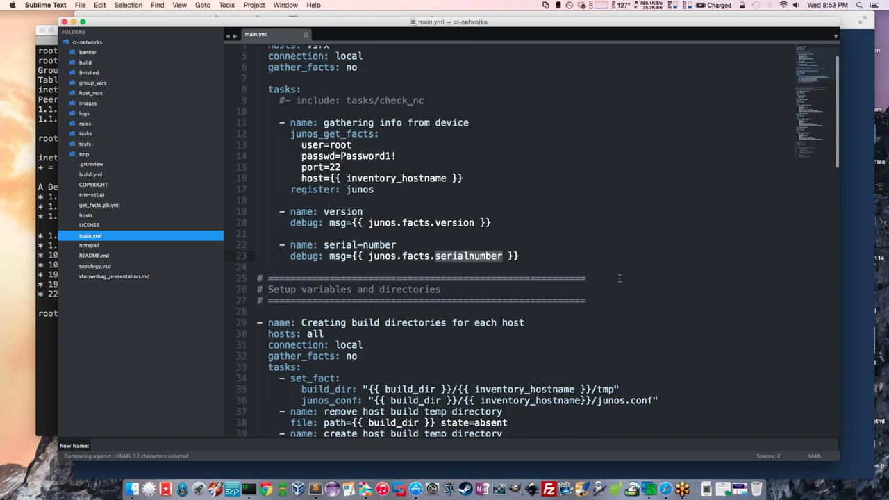
Step: Examine the play that creates build directories for each host, highlighting its whole block
scroll(619, 278, "down", 5)
left_click_drag(507, 316, 396, 261)
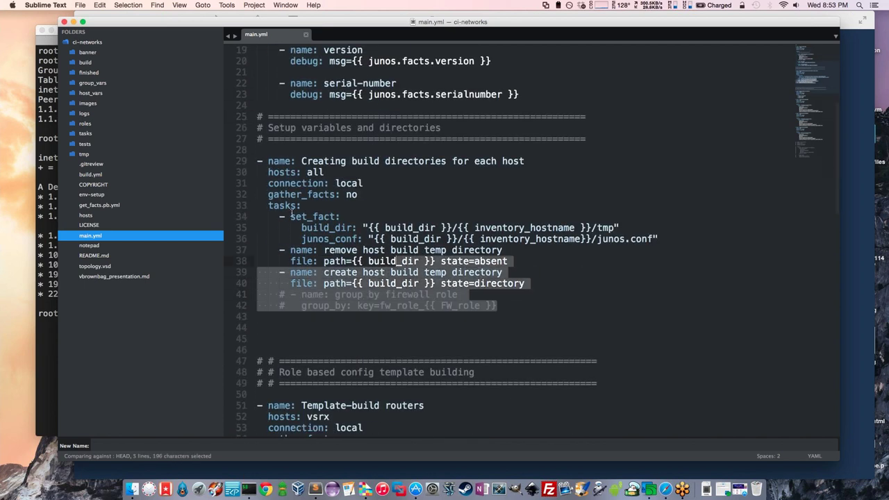
left_click_drag(292, 214, 257, 161)
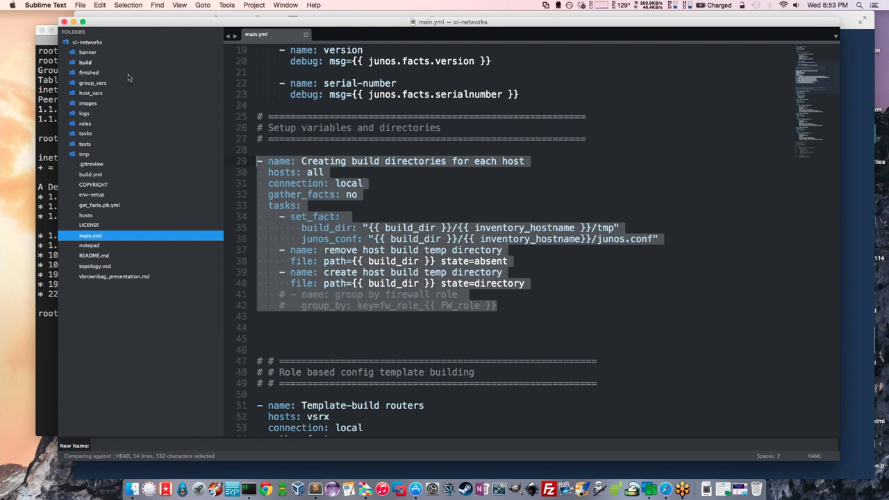
left_click(441, 284)
scroll(443, 279, "down", 1)
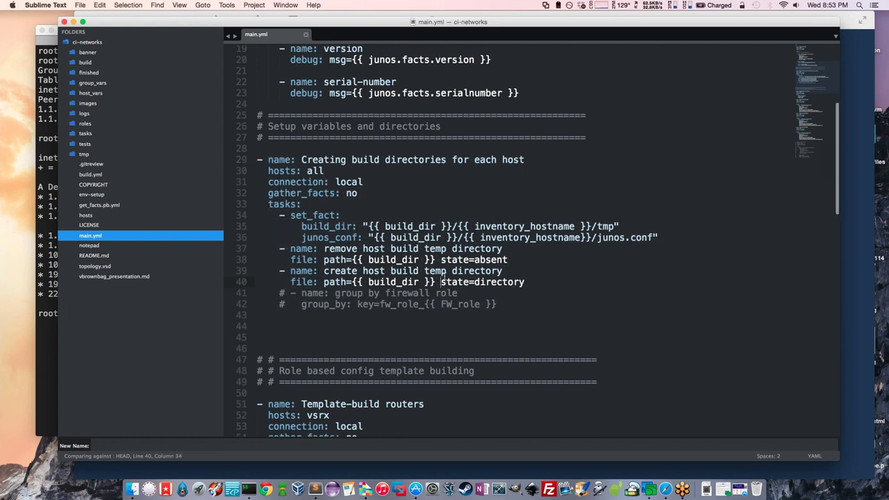
Step: Review the roles of the Template-build routers play, highlighting router_ospf and router_bgp
scroll(443, 278, "down", 10)
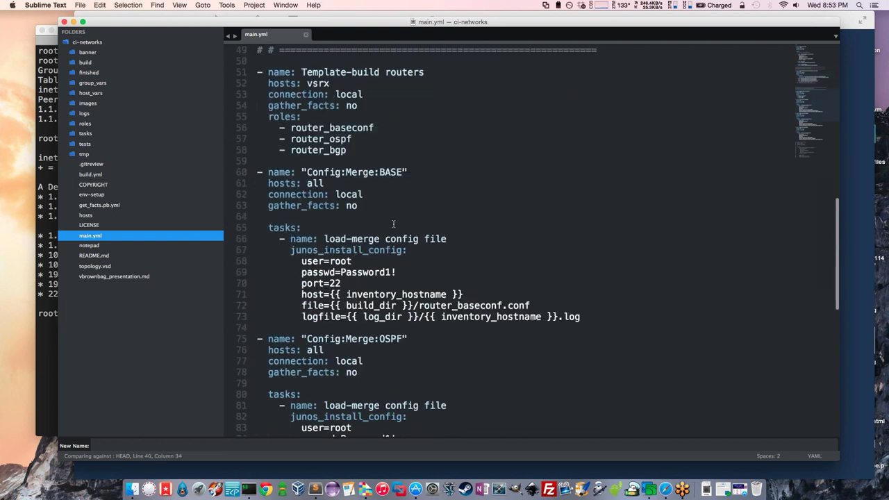
double_click(349, 139)
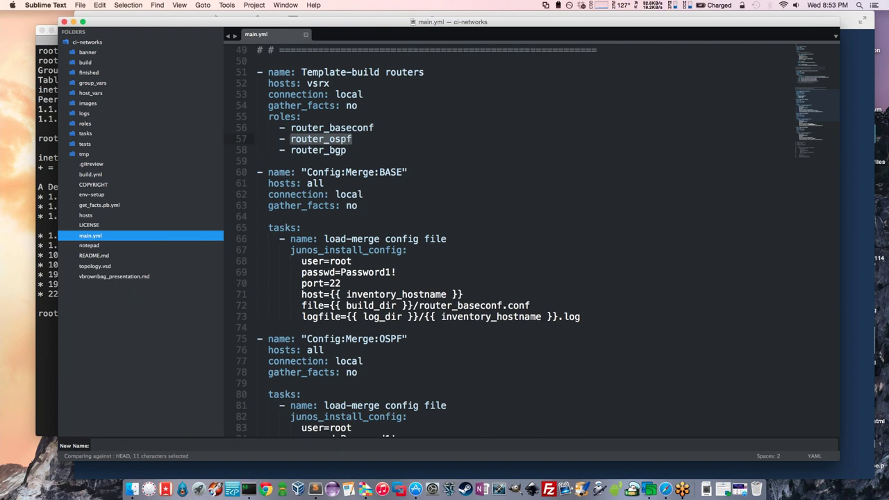
double_click(339, 150)
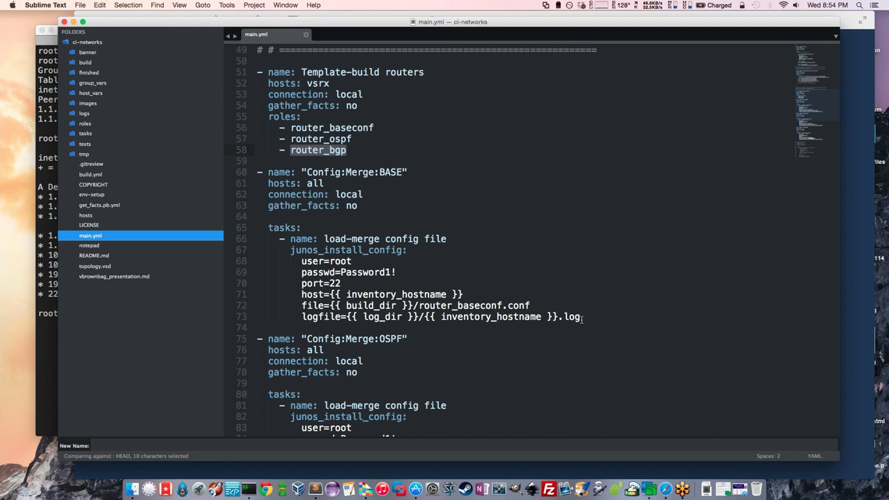
Step: Highlight the whole Config:Merge:BASE play, from its name line through the logfile line, to examine it
scroll(574, 320, "down", 1)
scroll(574, 321, "down", 2)
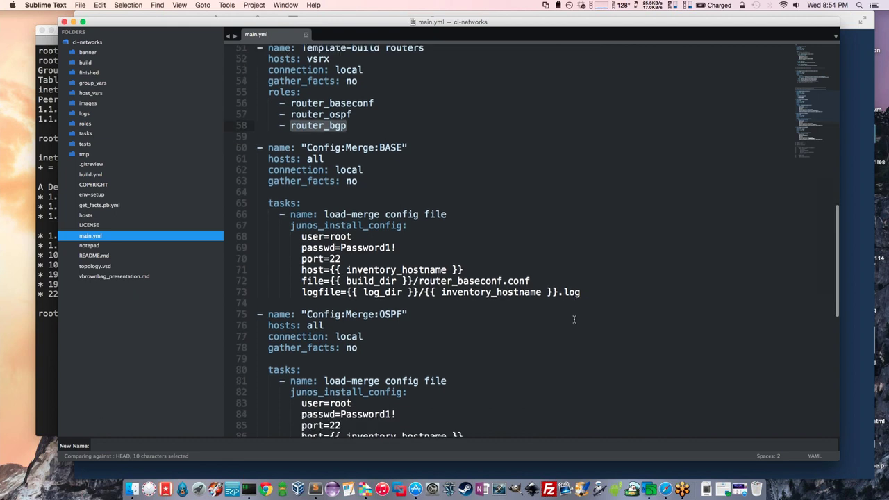
scroll(573, 320, "down", 2)
left_click_drag(589, 251, 538, 239)
key("shift+Up")
key("shift+Up")
key("shift+Up")
key("shift+Up")
key("shift+Up")
key("shift+Up")
key("shift+Up")
key("shift+Up")
key("shift+Up")
key("shift+Up")
key("shift+Up")
key("shift+Up")
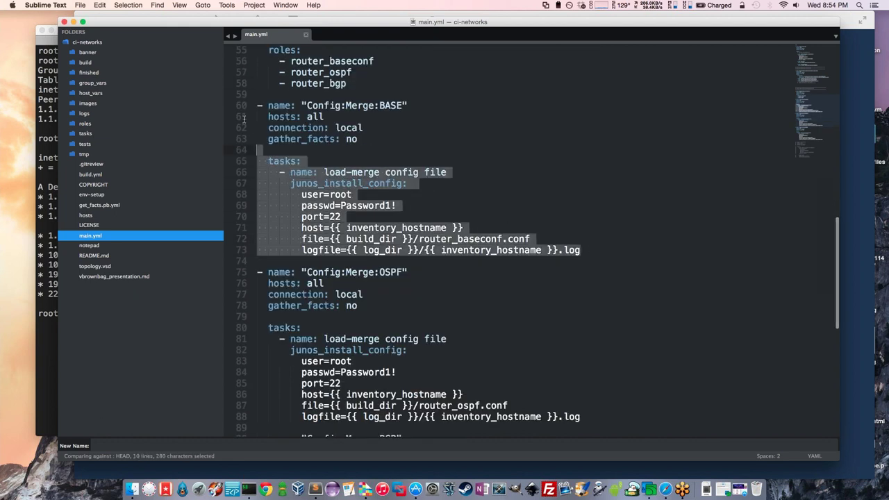
key("super+shift+Left")
Step: Examine the Config:Merge:OSPF and Config:Merge:BGP plays and review the playbook again from its beginning
scroll(443, 207, "down", 6)
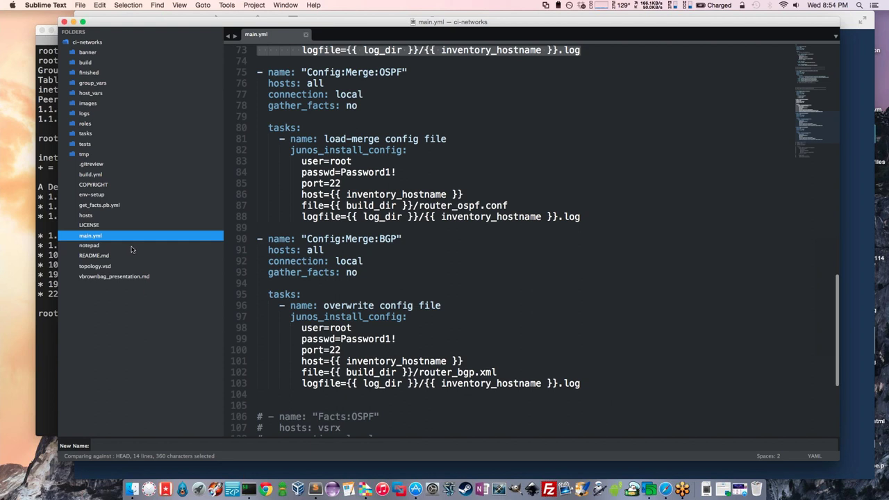
scroll(486, 264, "down", 1)
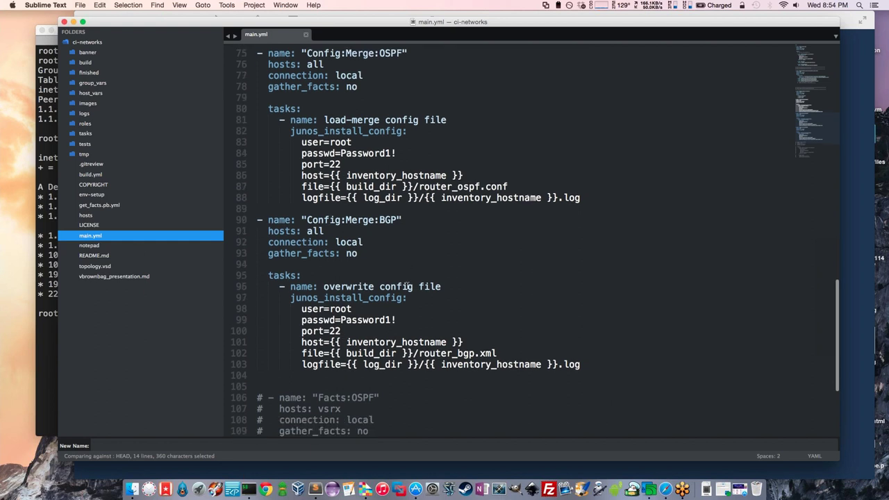
scroll(526, 242, "up", 5)
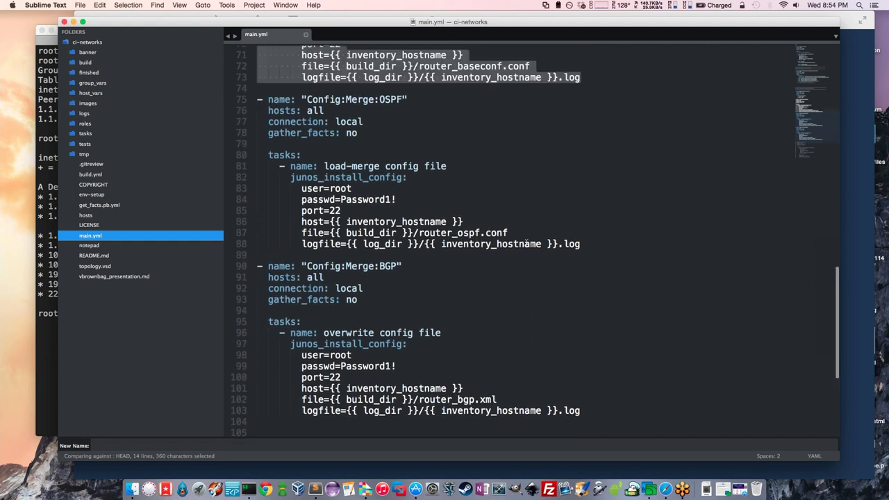
left_click(523, 246)
scroll(523, 246, "up", 15)
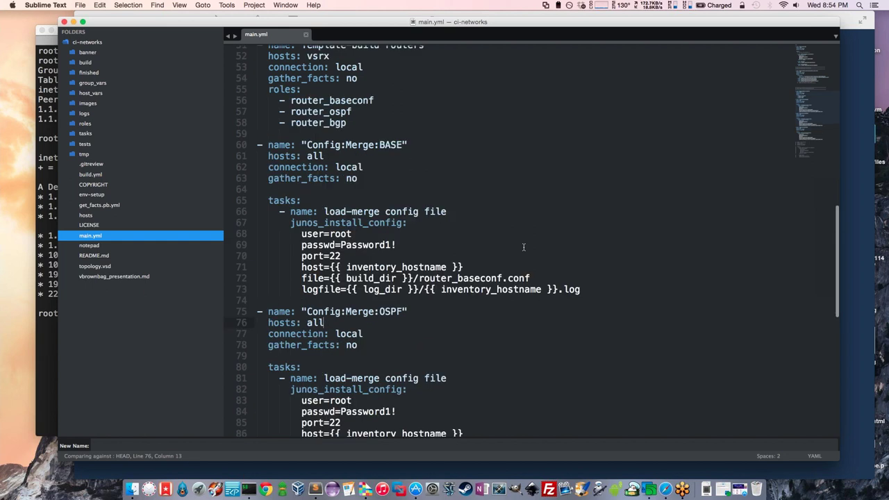
scroll(522, 245, "up", 4)
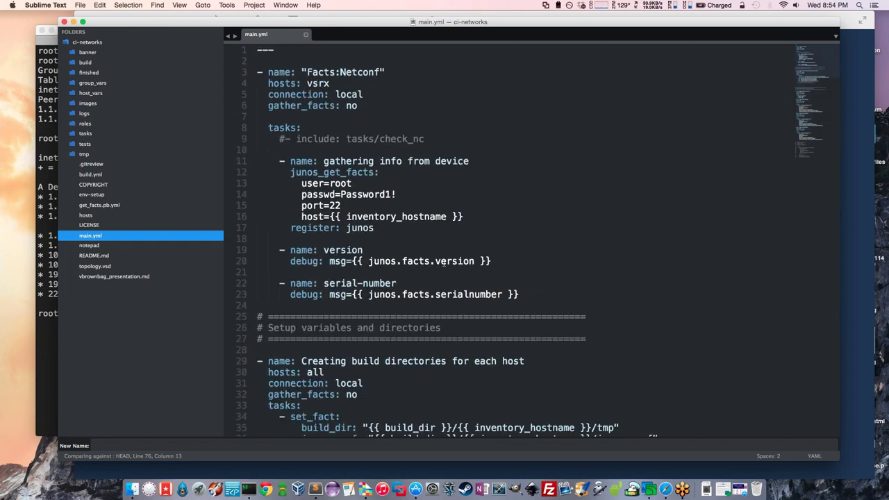
scroll(445, 257, "down", 12)
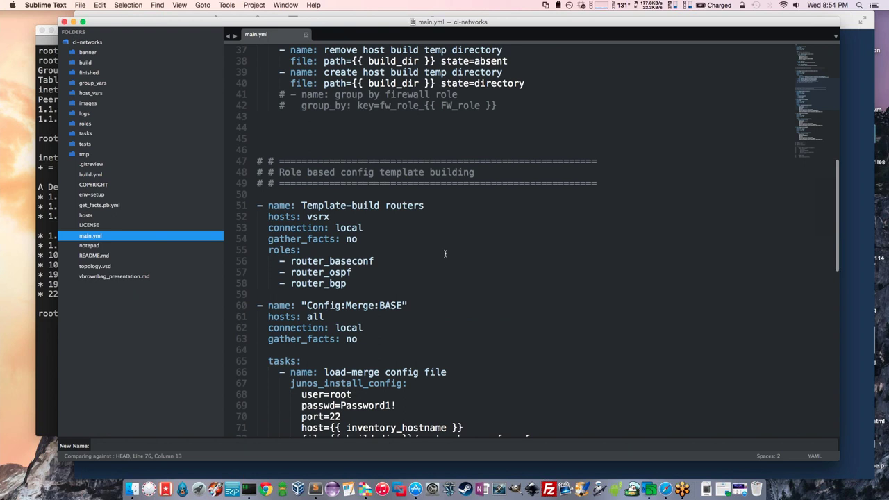
Step: Open build.yml and examine the whole playbook, highlighting it from the router_bgp role back to its first line
scroll(445, 253, "down", 4)
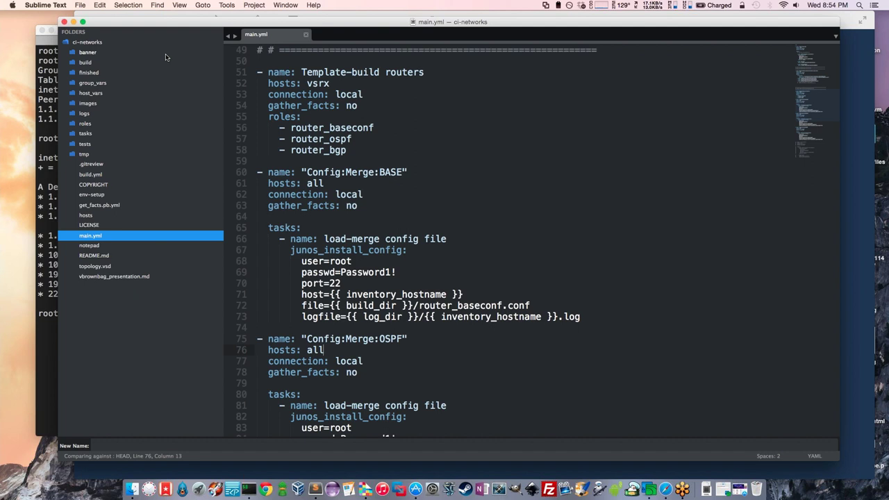
left_click(108, 176)
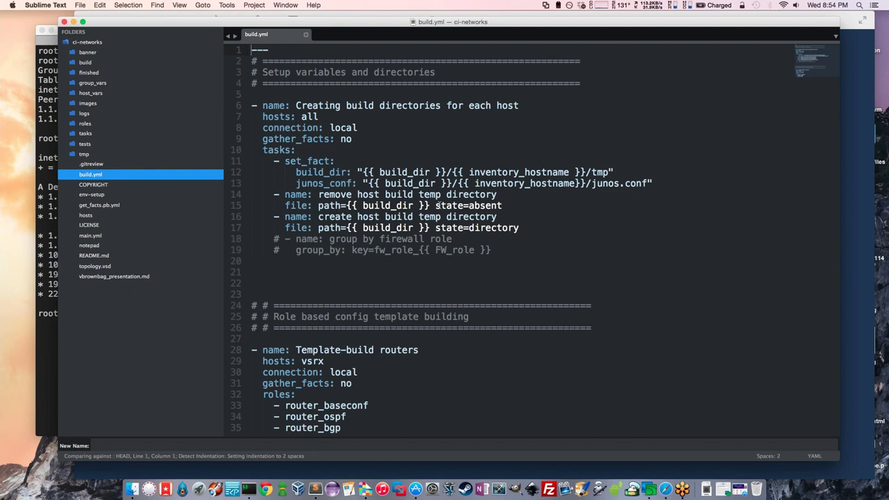
left_click(477, 194)
left_click(495, 296)
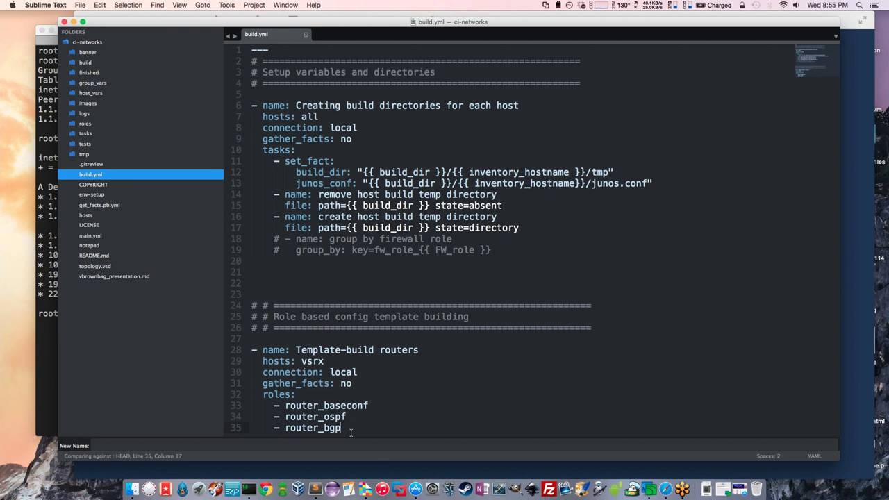
left_click_drag(352, 432, 229, 51)
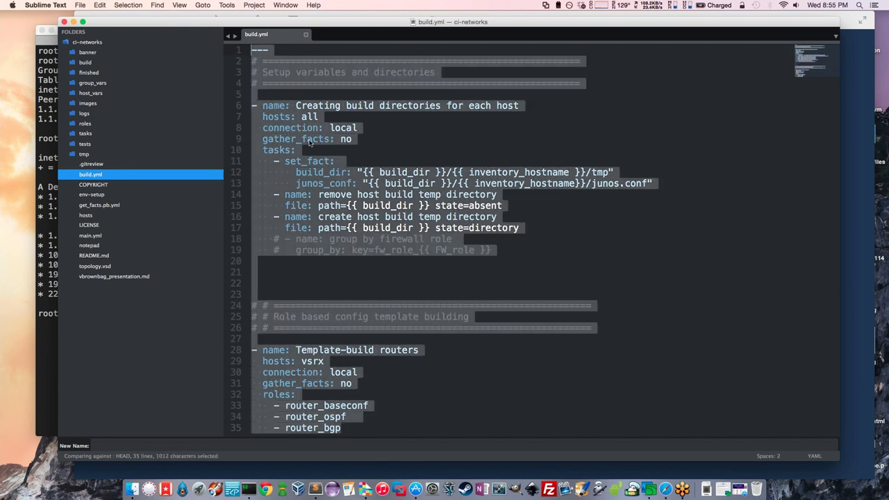
left_click(393, 143)
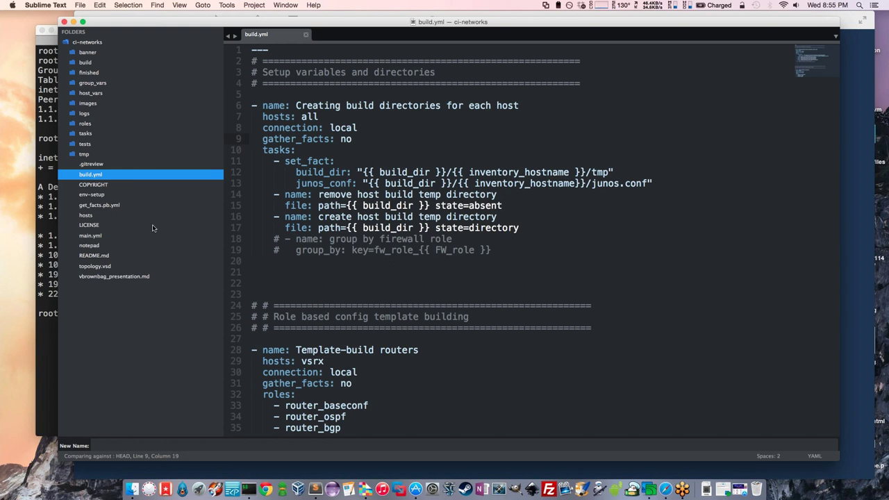
Step: Open the router_bgp role's bgp.xml template and examine it, highlighting its body and the "if bgp is defined" condition
left_click(73, 125)
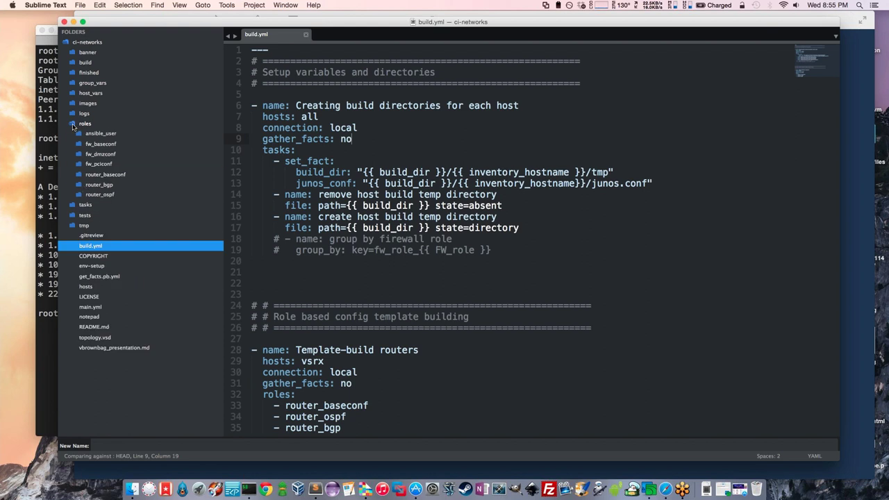
left_click(79, 186)
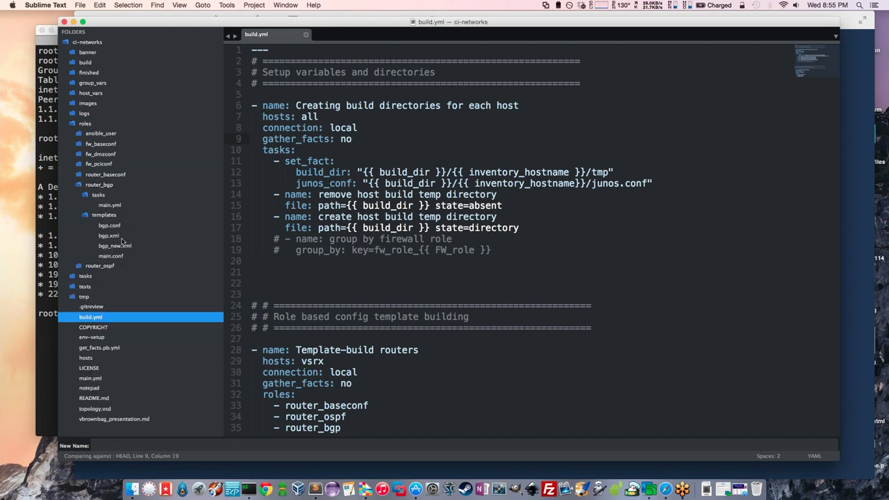
left_click(121, 238)
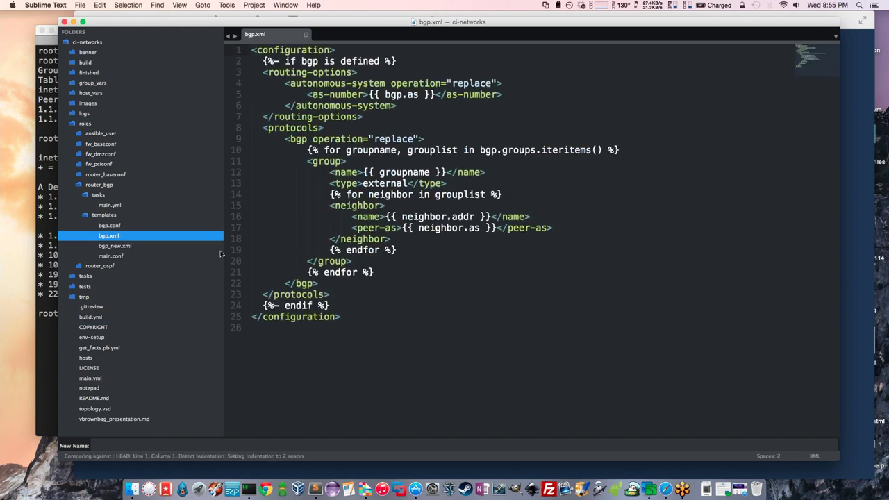
key("shift+Up")
key("shift+Up")
key("shift+Up")
key("shift+Up")
key("shift+Up")
key("shift+Up")
key("shift+Up")
key("shift+Up")
key("shift+Up")
key("shift+Up")
key("shift+Up")
key("shift+Up")
key("shift+Up")
key("shift+Up")
key("shift+Up")
key("shift+Up")
key("shift+Up")
key("shift+Up")
key("shift+Up")
key("shift+Up")
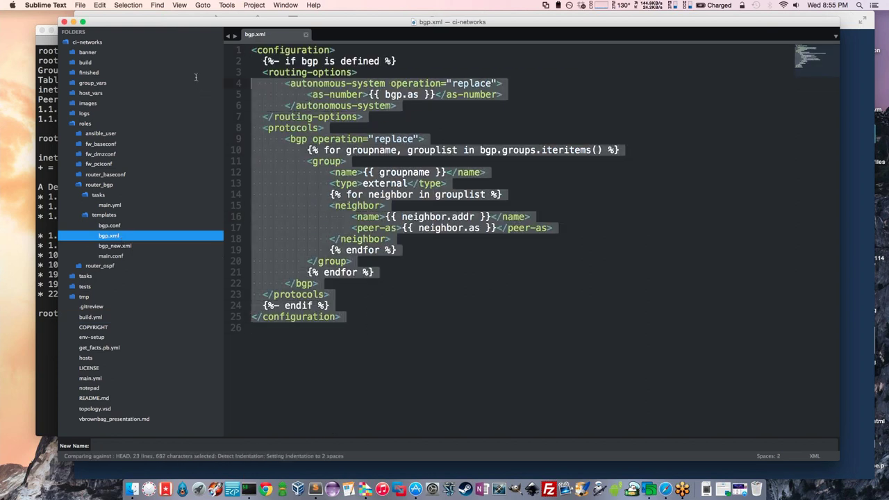
left_click(358, 306)
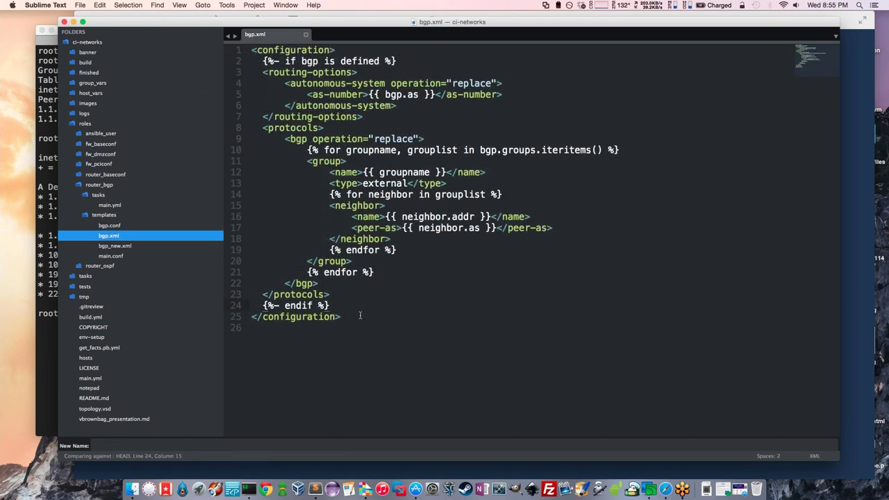
left_click_drag(359, 315, 361, 117)
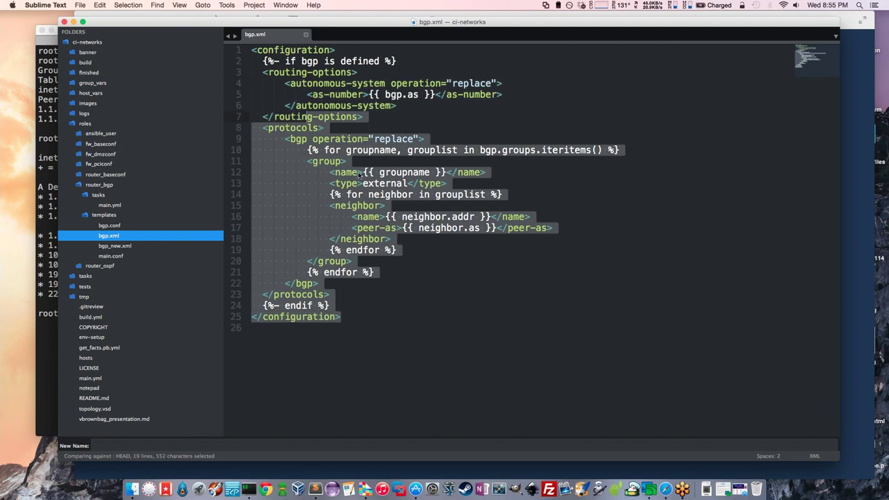
left_click(445, 287)
left_click_drag(397, 61, 264, 62)
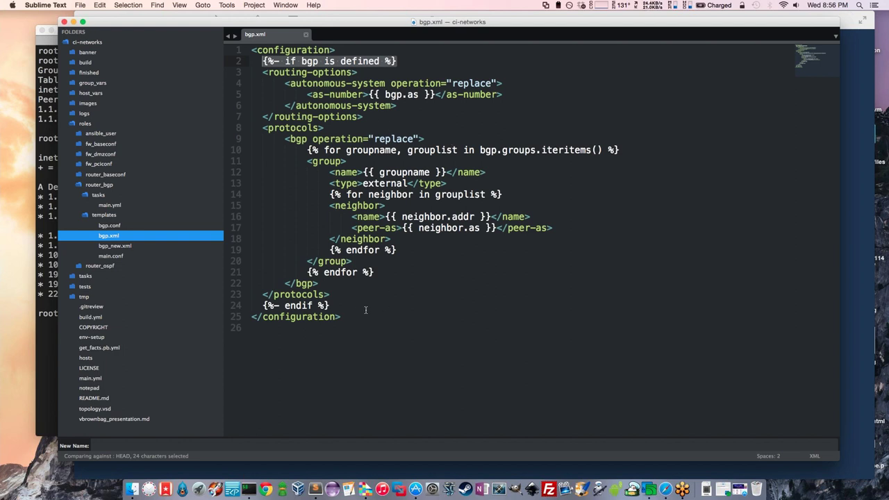
Step: Open the built router_bgp.xml in vsrx-03's tmp build folder and highlight its entire contents
left_click(72, 64)
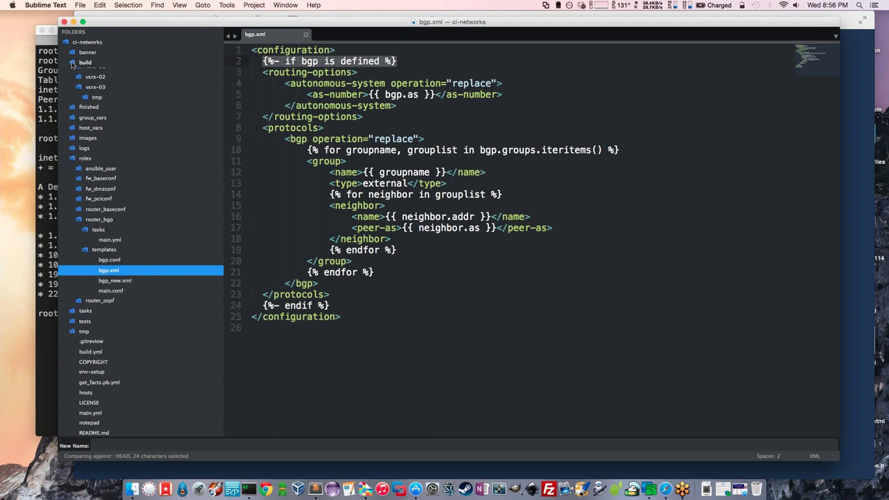
left_click(85, 104)
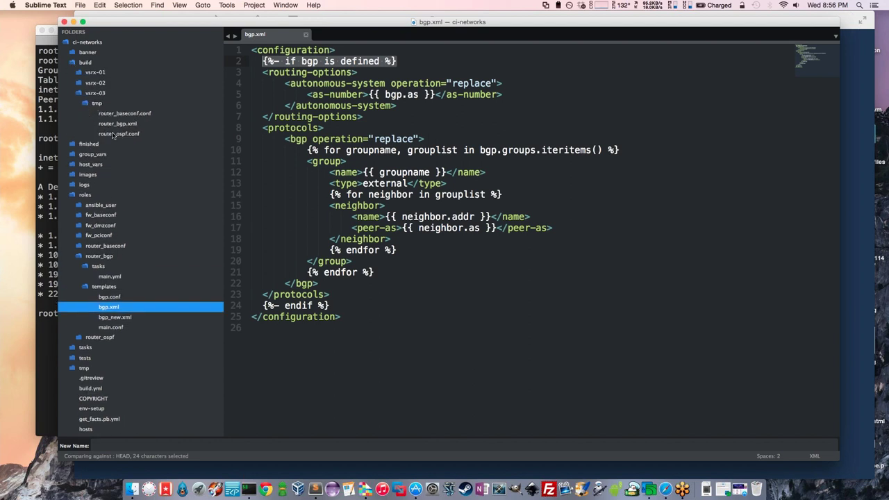
left_click(149, 124)
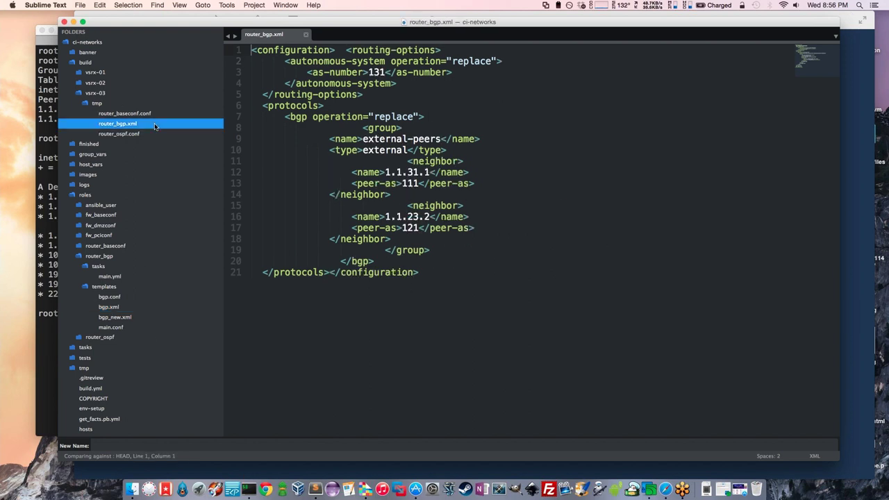
key("super+a")
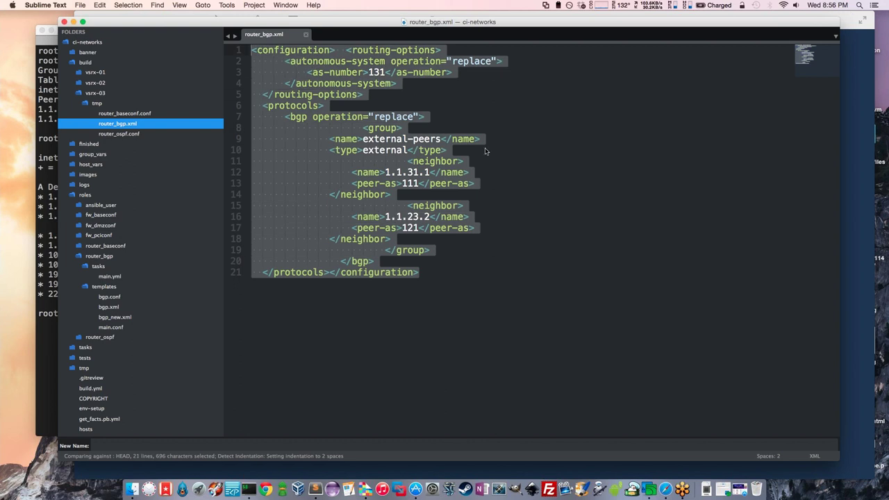
left_click(457, 196)
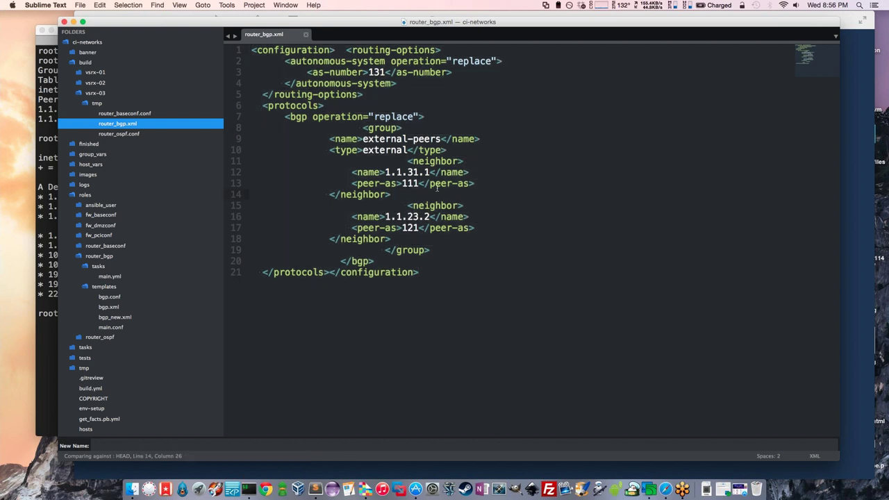
Step: Examine the external-peers group in router_bgp.xml, highlighting from its name line through the closing group tag
left_click(407, 161)
left_click(427, 248)
left_click_drag(427, 248, 253, 138)
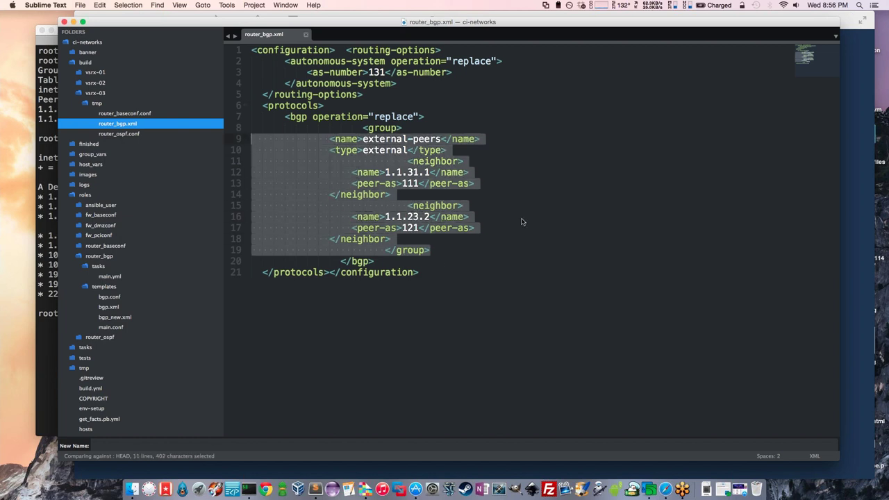
left_click(523, 220)
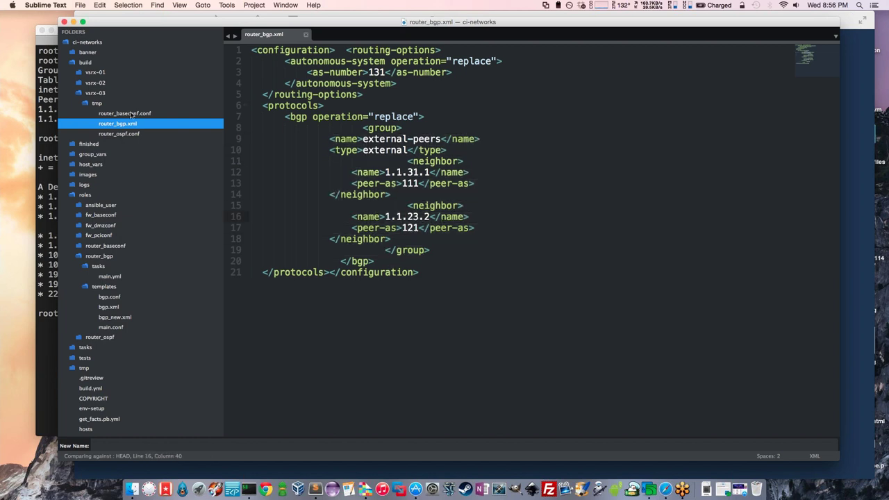
Step: View vsrx-03.yml in host_vars and compare it with the bgp.xml template, highlighting the template from routing-options to its end
left_click(75, 164)
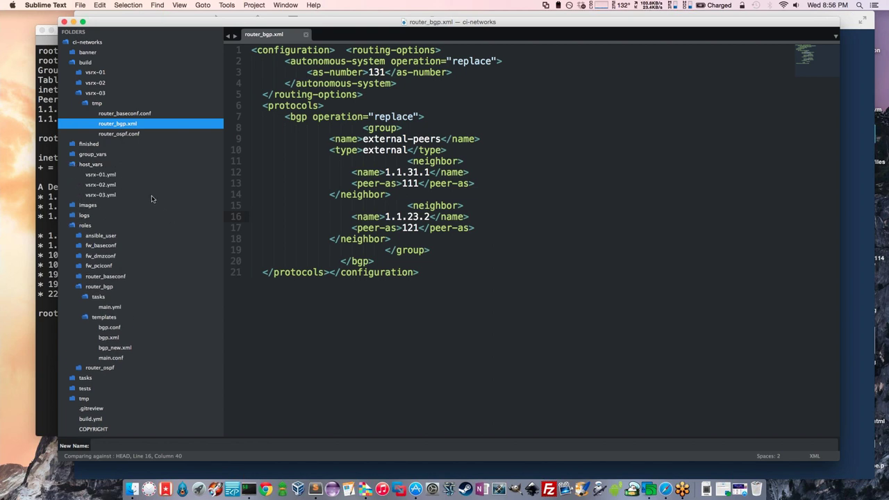
left_click(99, 195)
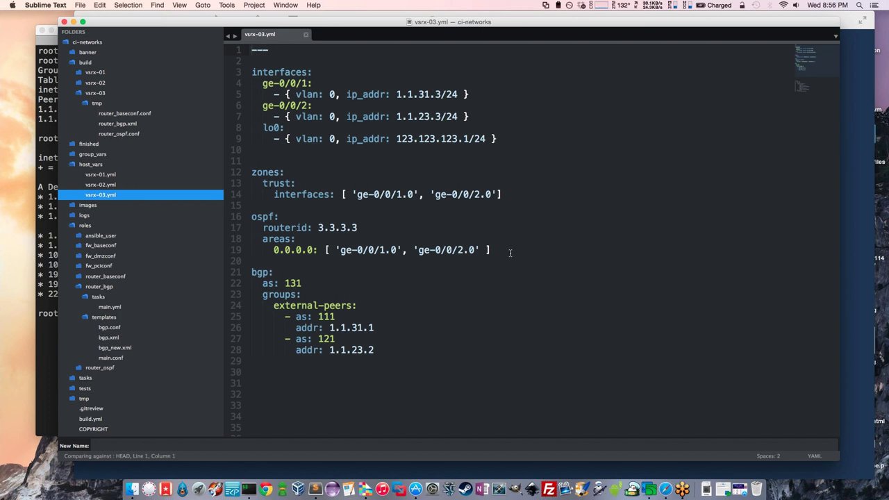
left_click(120, 340)
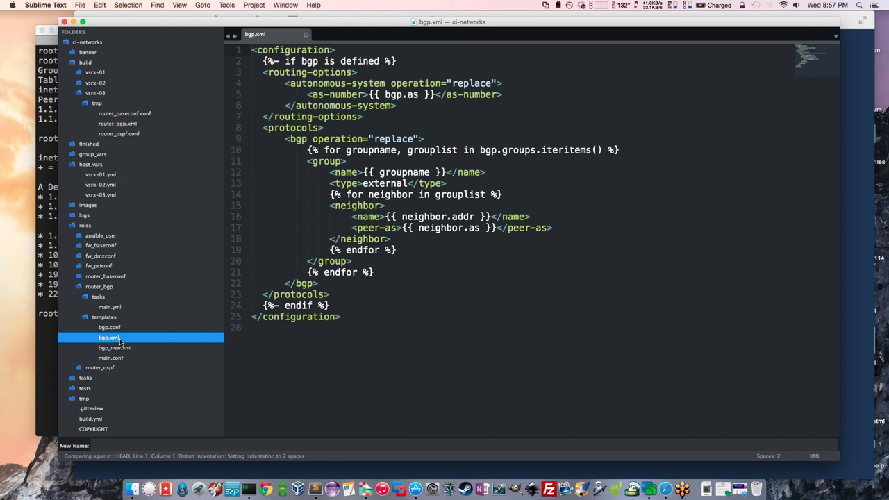
left_click_drag(345, 327, 257, 72)
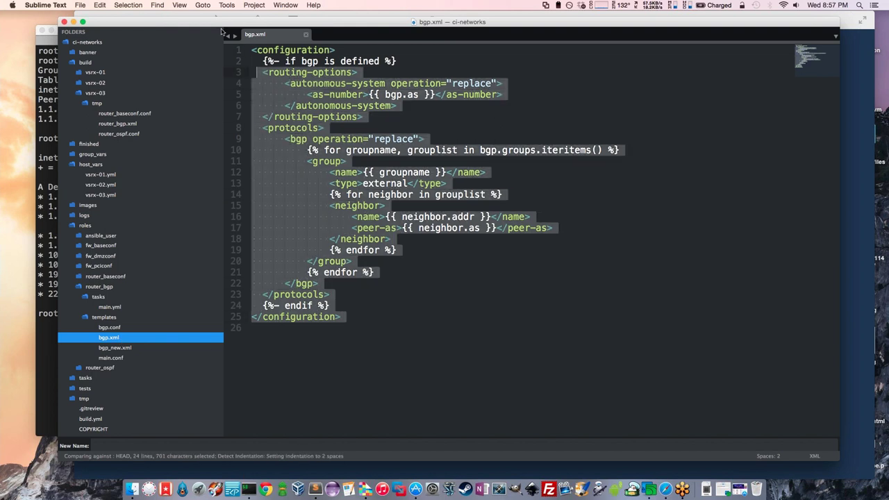
left_click(381, 324)
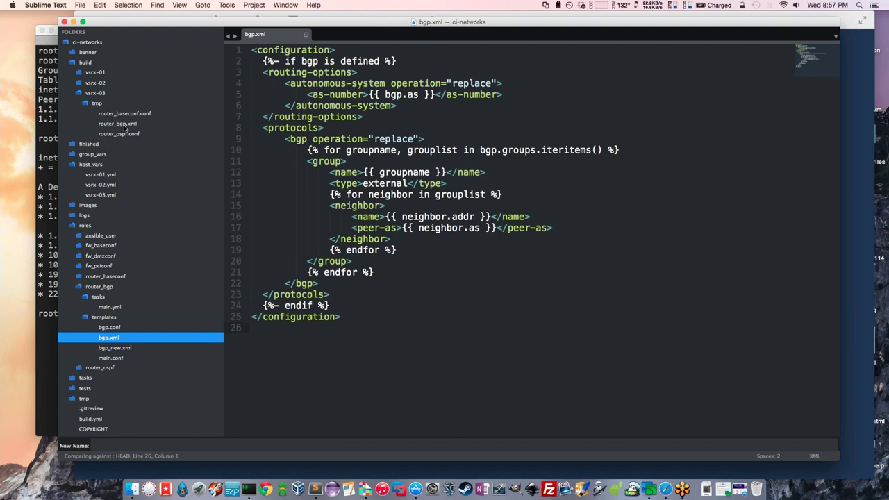
Step: Check vsrx-03's built router_bgp.xml and return to its host_vars file, highlighting all variables from interfaces through bgp
left_click(122, 124)
left_click(111, 196)
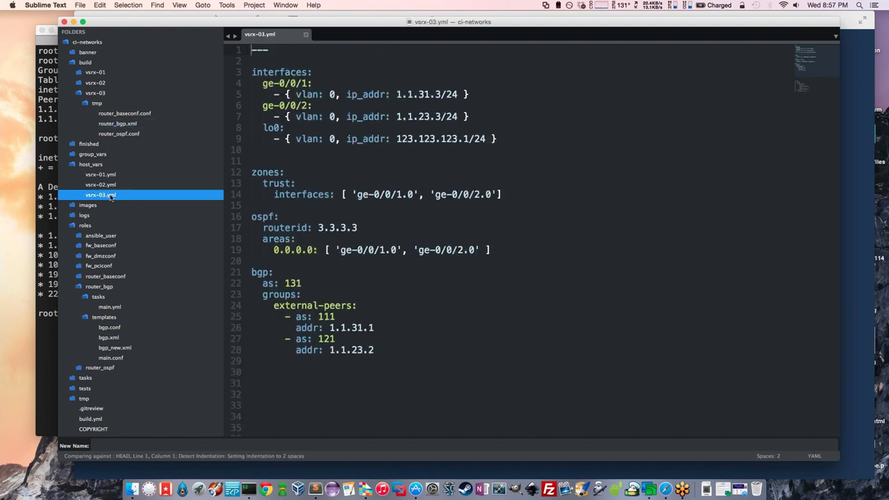
left_click_drag(431, 383, 245, 72)
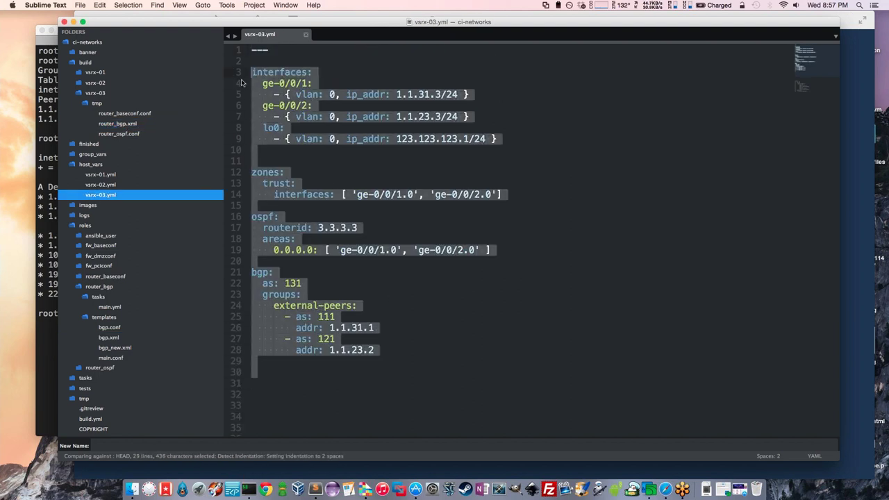
left_click(461, 307)
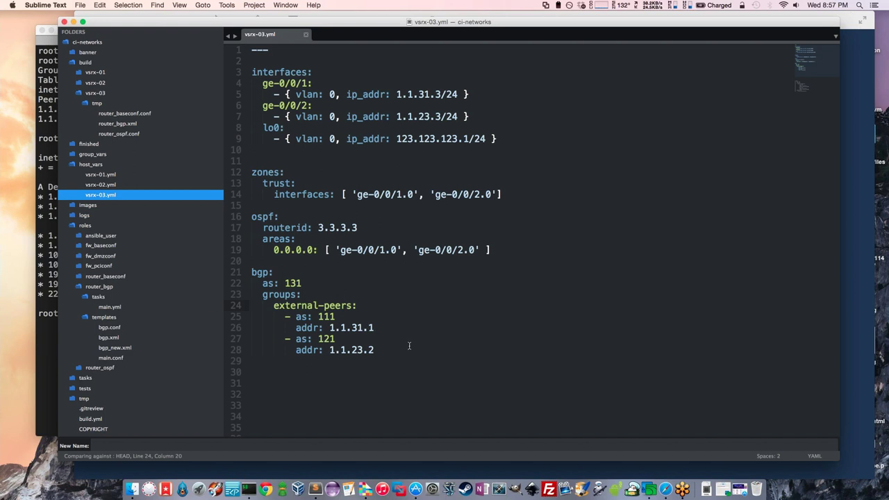
Step: Add an advertise list under bgp in vsrx-03.yml, level with groups, containing the entry 123.123.123.1/24
left_click(410, 350)
key("Return")
key("BackSpace")
key("BackSpace")
key("BackSpace")
type("advertise:")
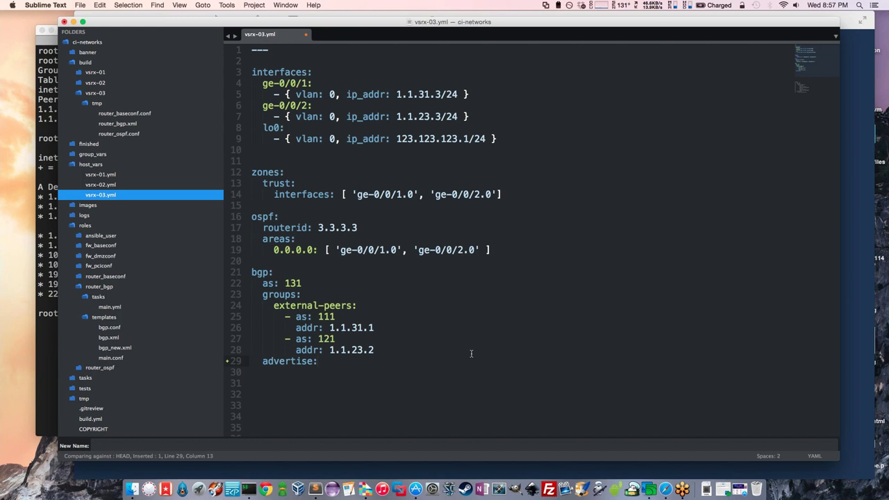
key("Return")
key("Tab")
type("- 123.123.123.1/24")
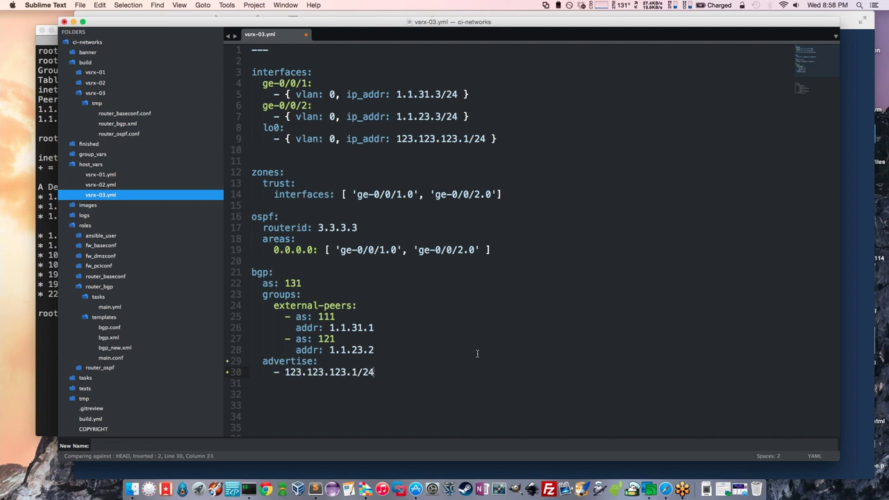
Step: Review the new advertise entry, highlighting the advertise key and its prefix 123.123.123.1/24
left_click_drag(285, 372, 399, 371)
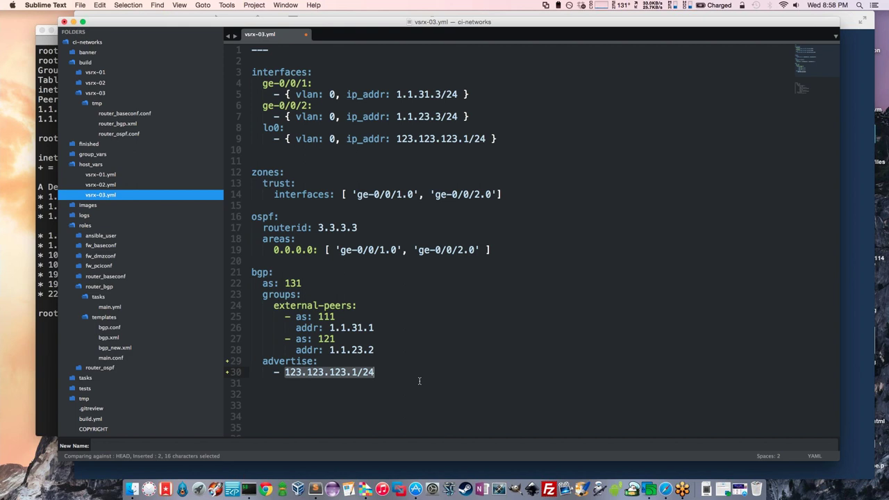
left_click(420, 382)
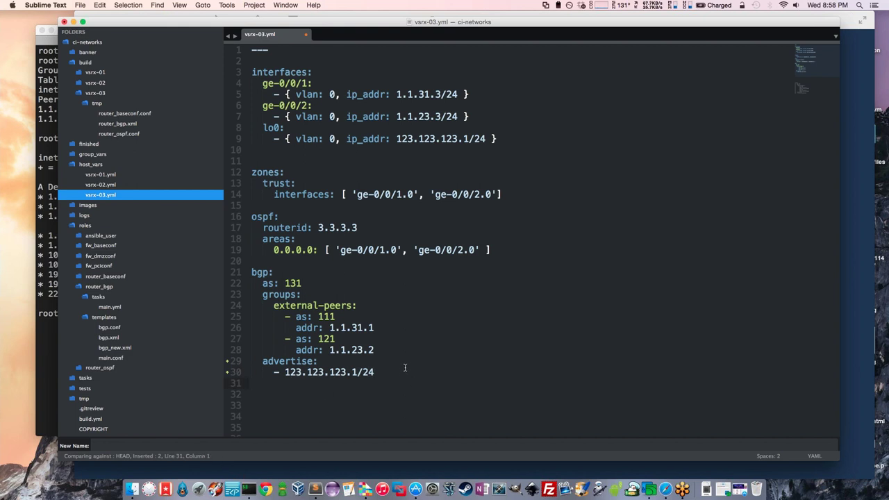
double_click(281, 360)
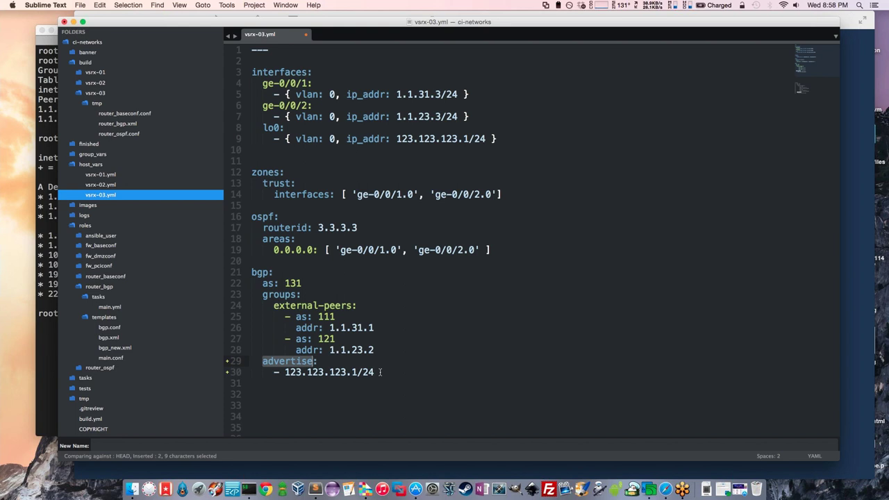
left_click_drag(379, 372, 284, 373)
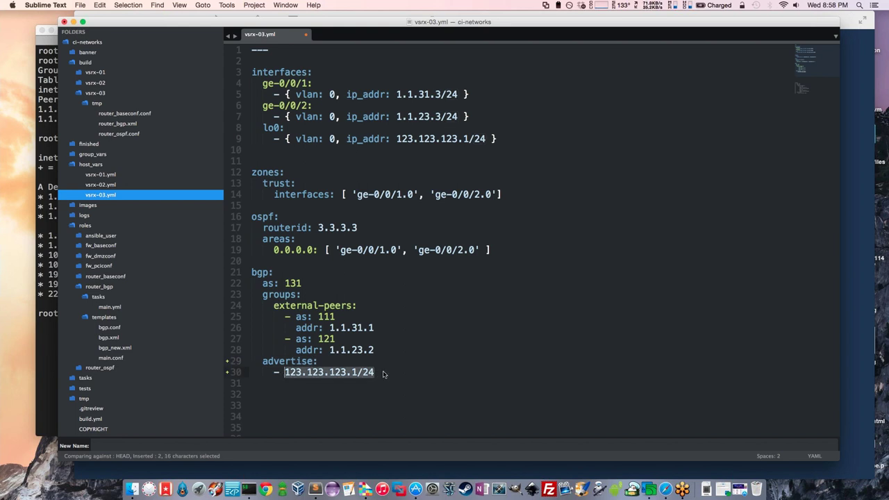
left_click(360, 388)
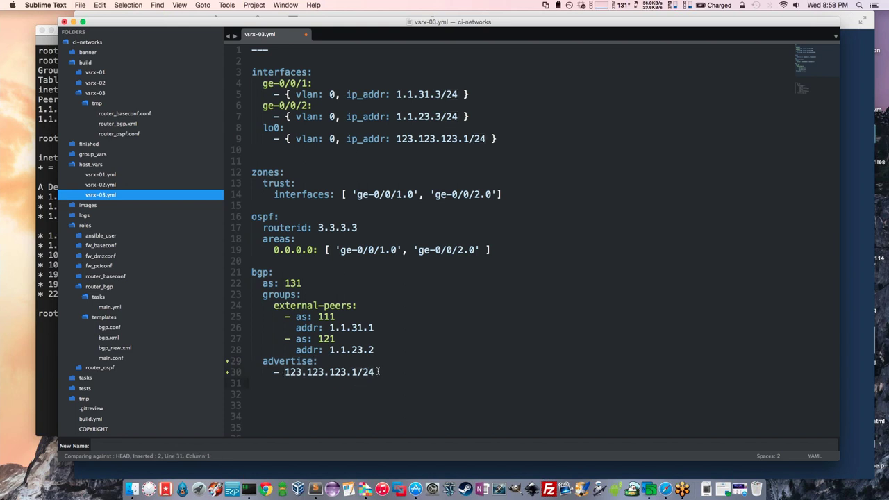
left_click(285, 374)
key("super+shift+Right")
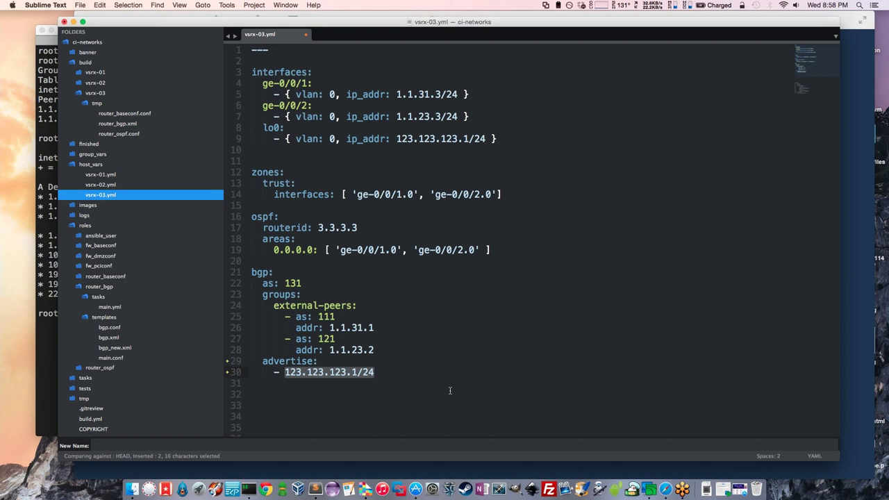
Step: Save vsrx-03.yml with its new advertise entry
key("super+s")
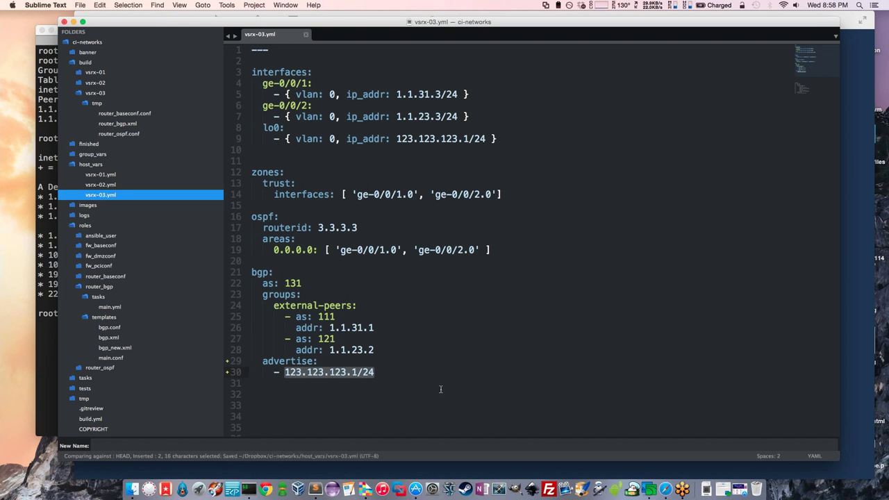
left_click(403, 363)
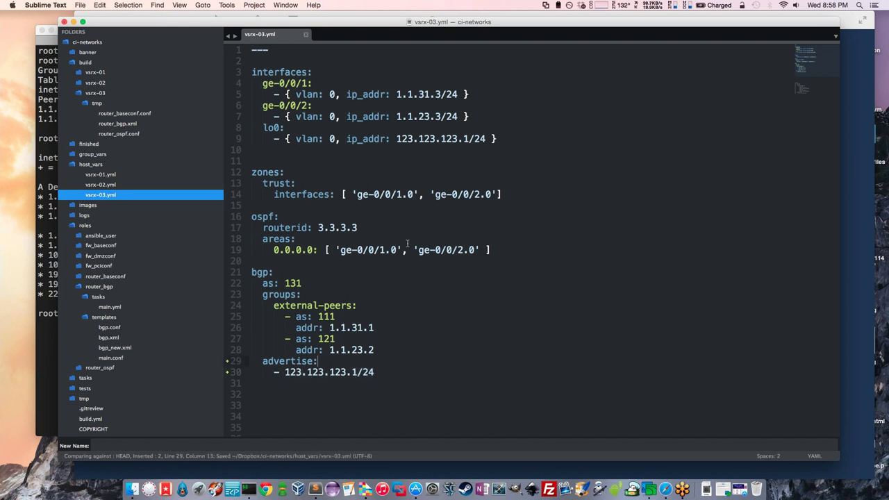
left_click(415, 209)
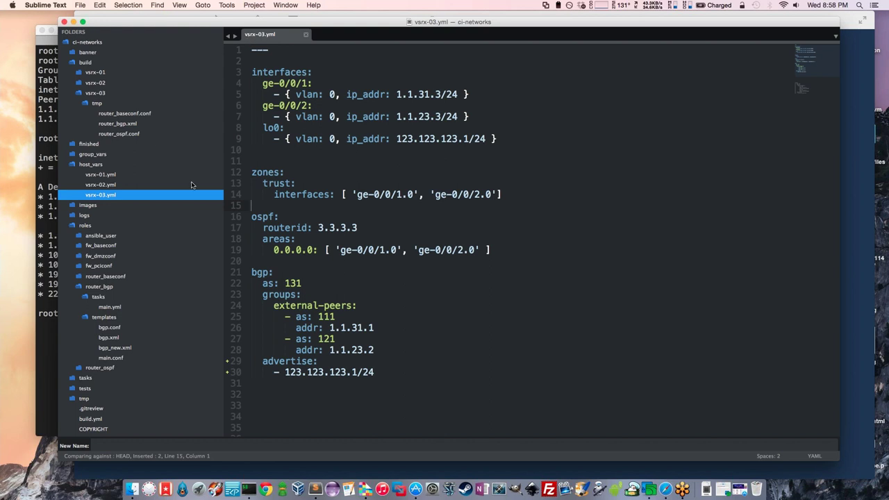
Step: Open the router_bgp template bgp.xml and paste the copied policy-options block on a new line between </protocols> and the final endif
left_click(160, 338)
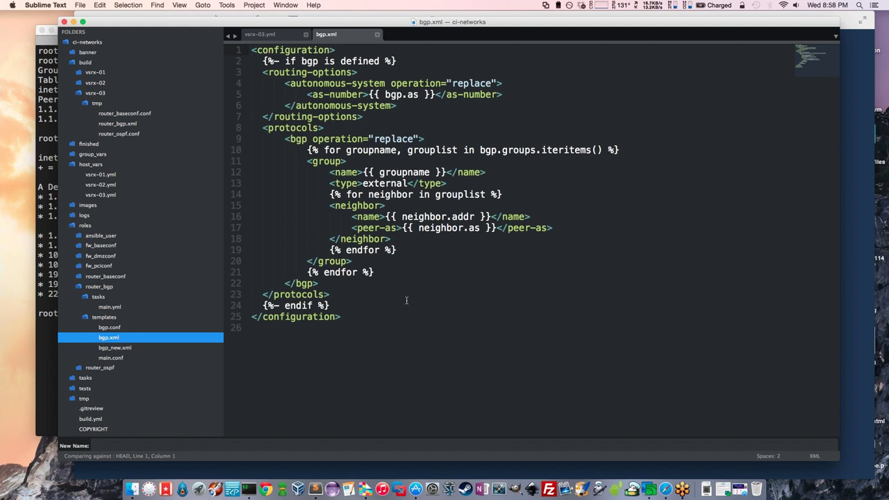
left_click(368, 304)
key("super+shift+Return")
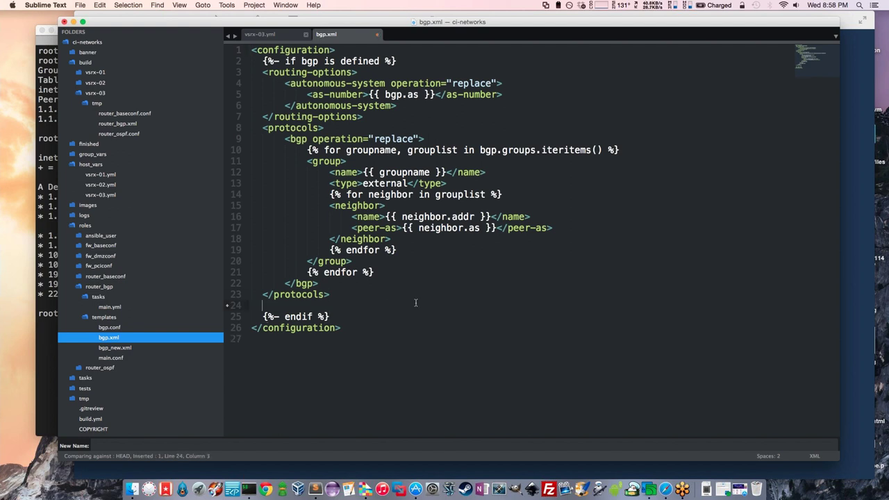
key("super+v")
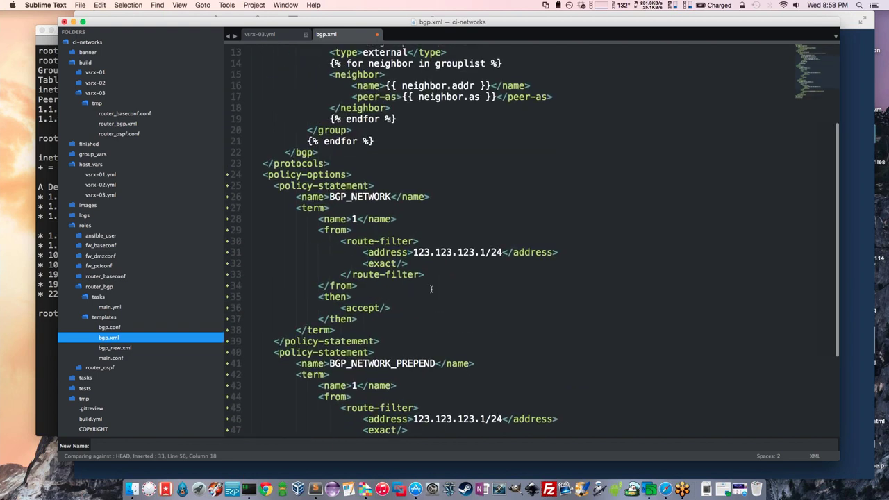
Step: Indent the closing </policy-options> tag of the pasted block so it aligns with its opening tag
scroll(308, 273, "down", 2)
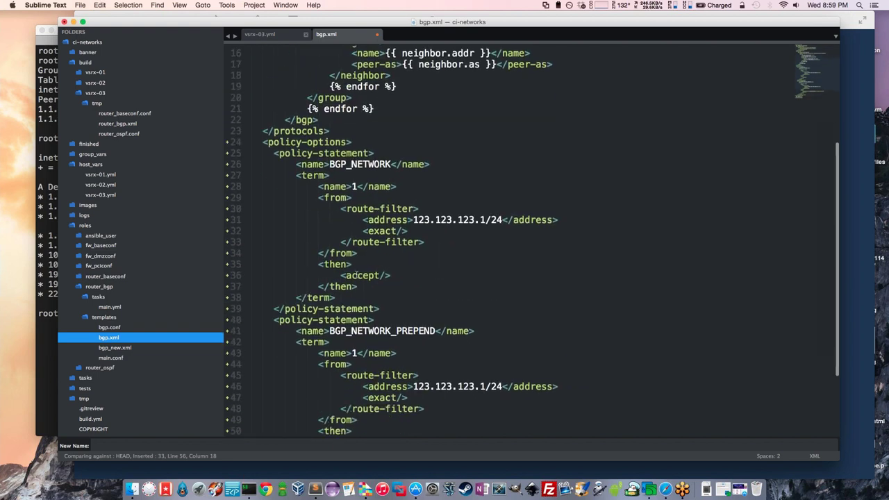
scroll(356, 273, "down", 1)
scroll(356, 273, "down", 5)
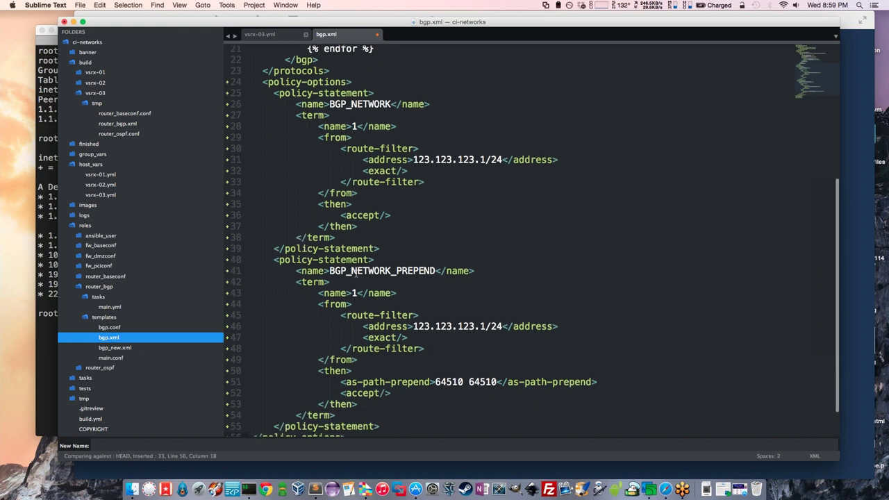
left_click(249, 398)
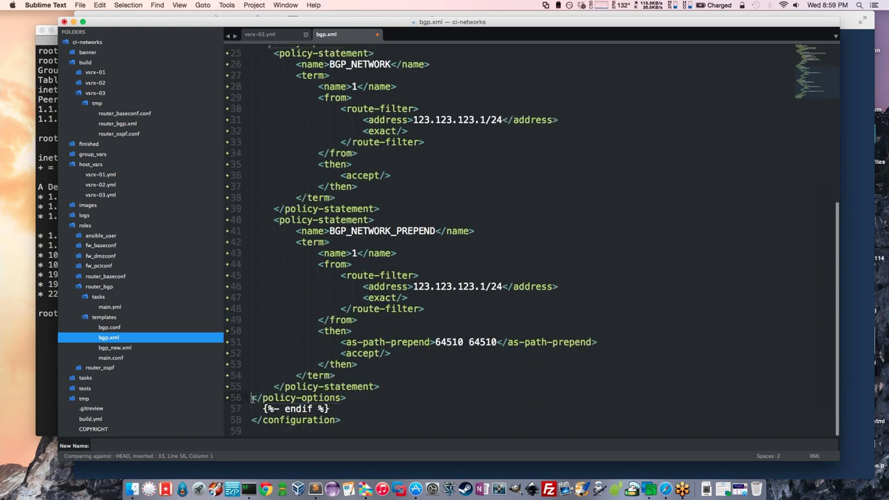
key("Tab")
Step: Review the pasted policy statements, highlighting the hard-coded route-filter address 123.123.123.1/24 in BGP_NETWORK
scroll(402, 376, "up", 1)
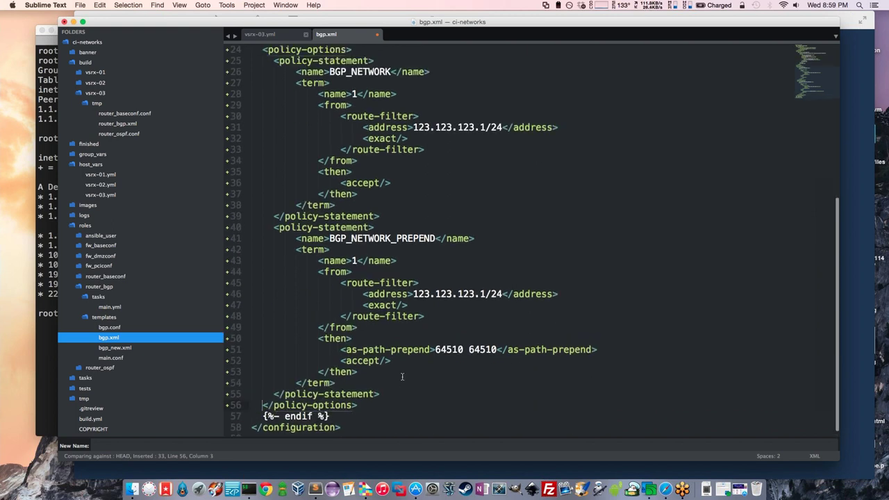
scroll(402, 376, "up", 3)
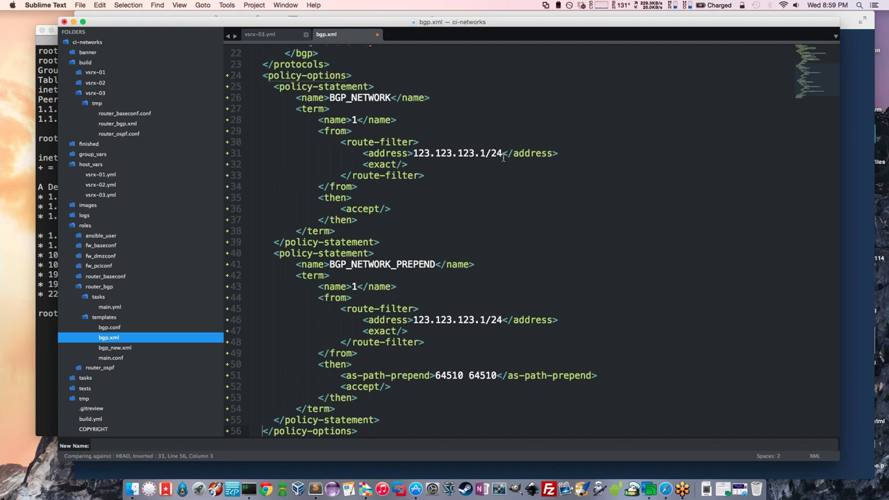
left_click_drag(504, 158, 413, 156)
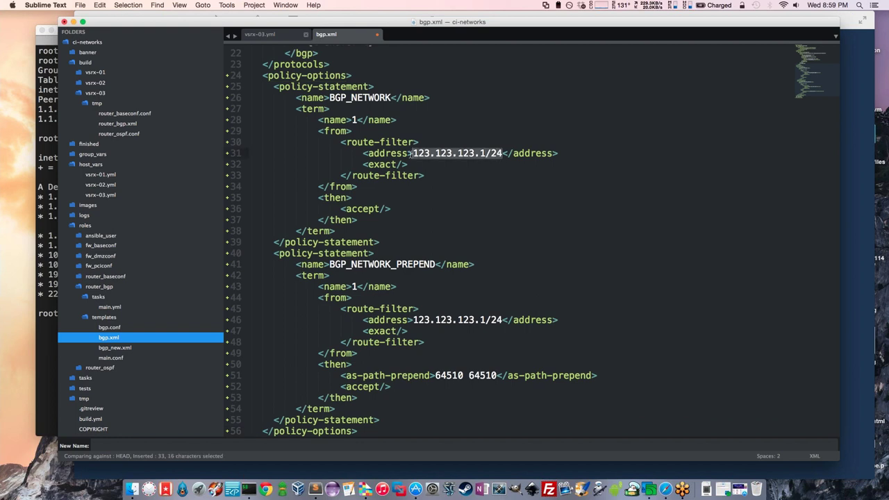
scroll(633, 269, "up", 5)
left_click(618, 275)
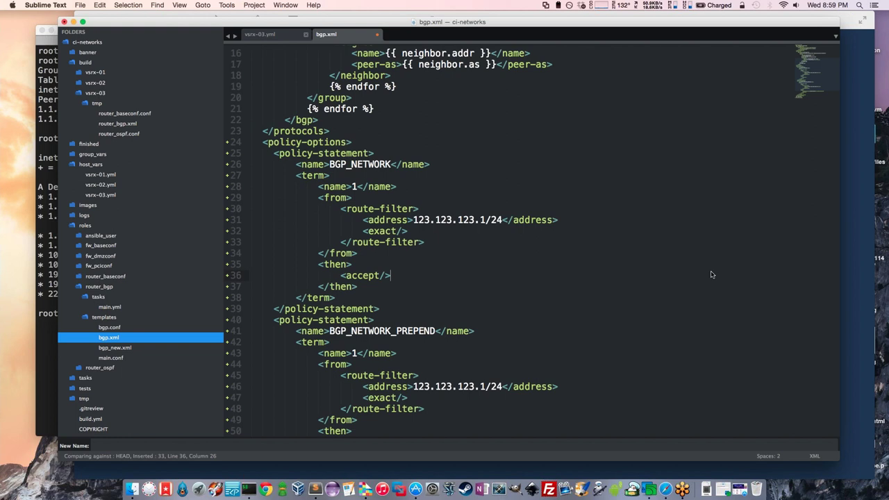
Step: Examine the for loop over bgp.groups.iteritems() in the bgp section, highlighting its line, and compare it with the policy-options block
scroll(559, 258, "up", 4)
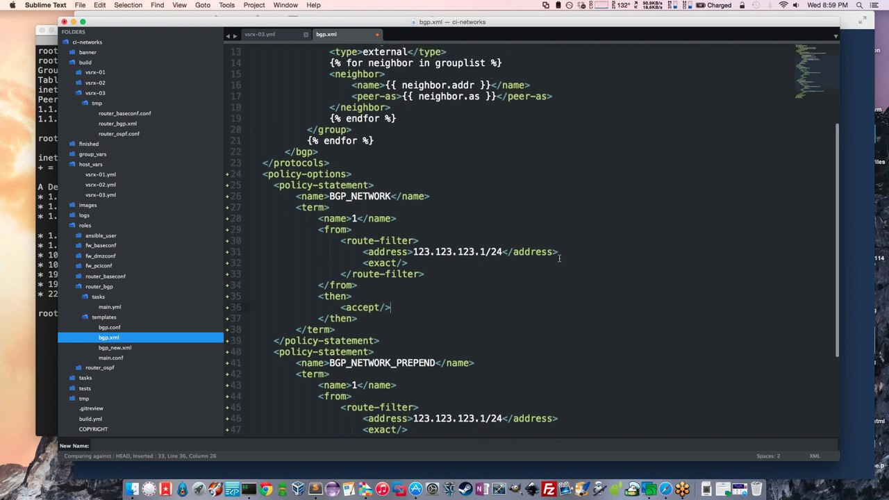
triple_click(347, 120)
left_click(307, 120)
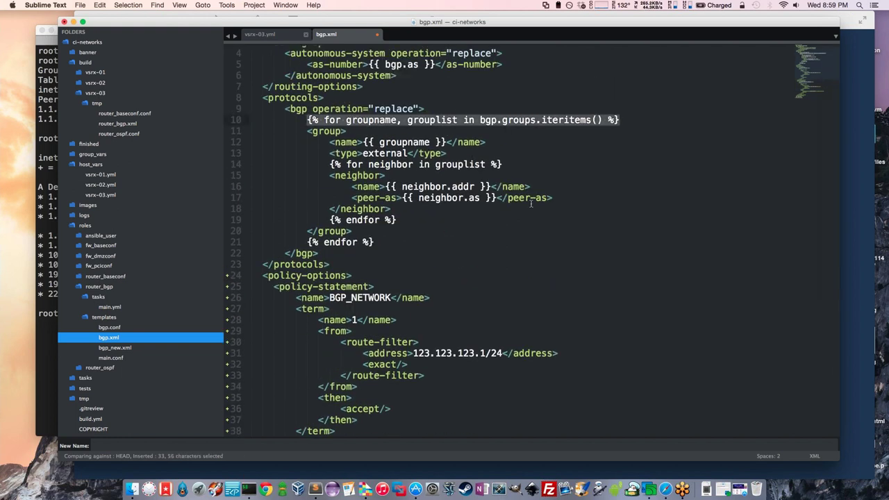
key("super+shift+Right")
scroll(529, 201, "up", 1)
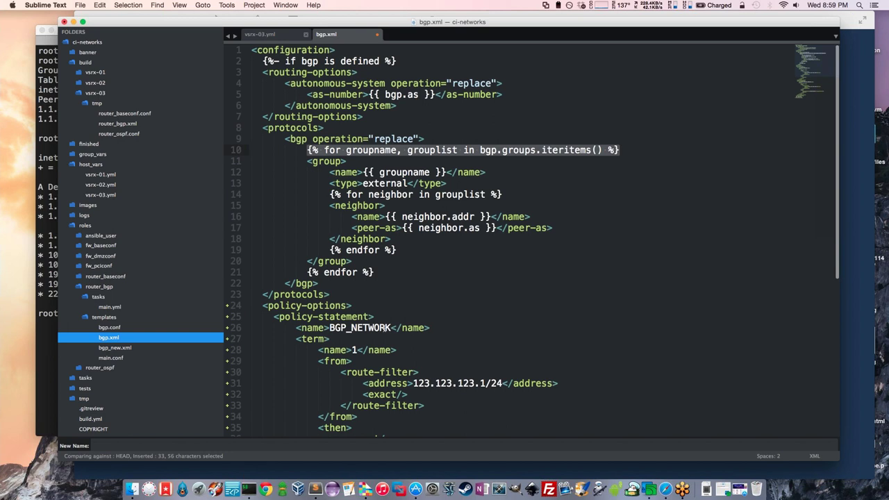
left_click(504, 340)
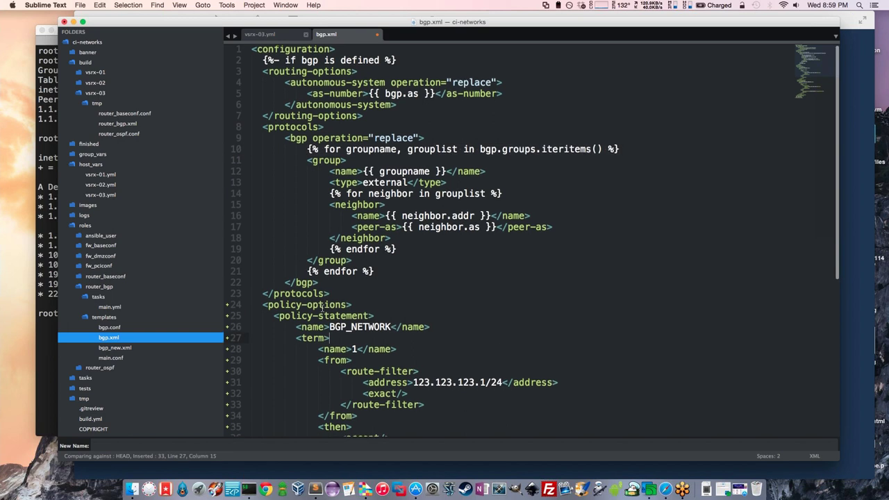
scroll(322, 252, "down", 1)
scroll(322, 253, "down", 2)
scroll(322, 253, "up", 3)
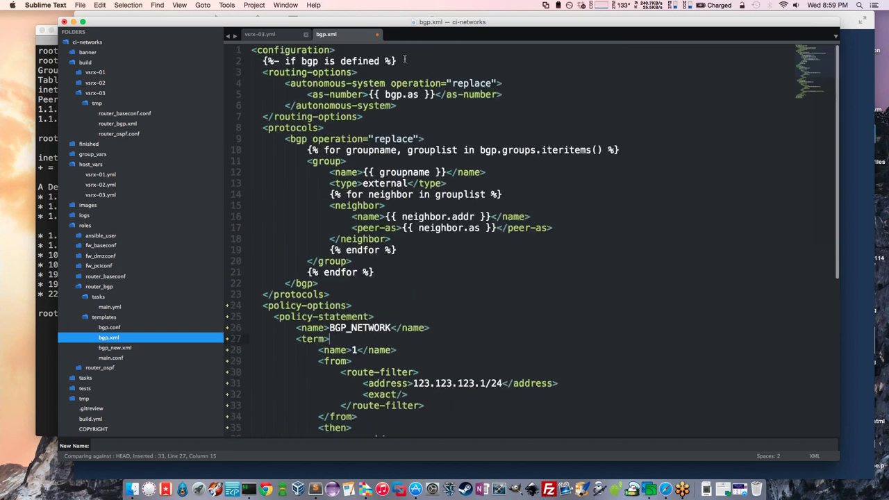
Step: Copy the "{%- if bgp is defined %}" condition onto a new line between </protocols> and <policy-options>
left_click_drag(397, 61, 262, 61)
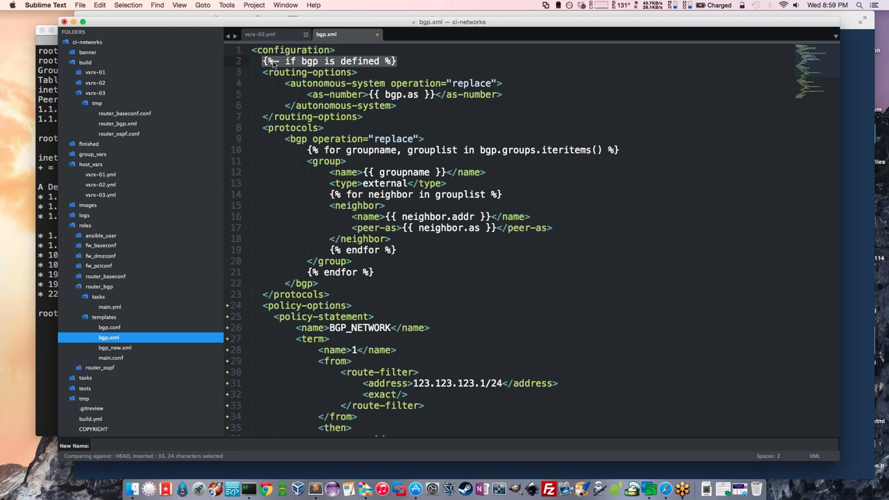
left_click(367, 83)
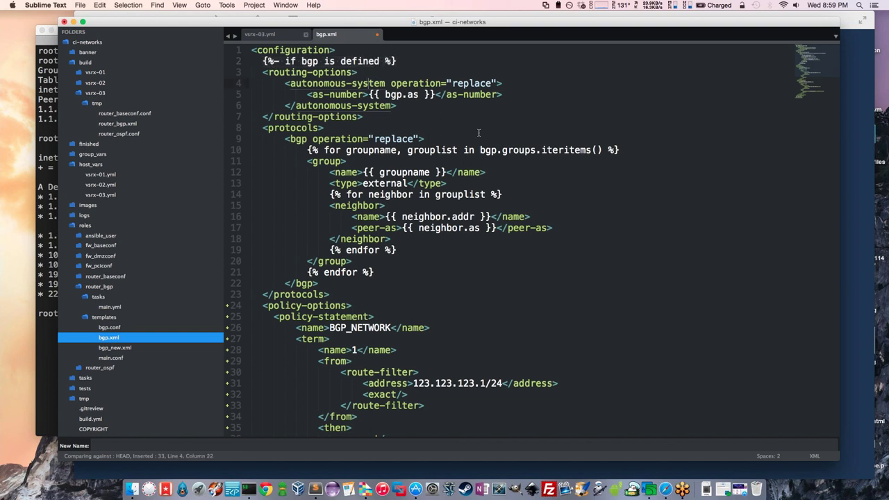
scroll(478, 133, "down", 5)
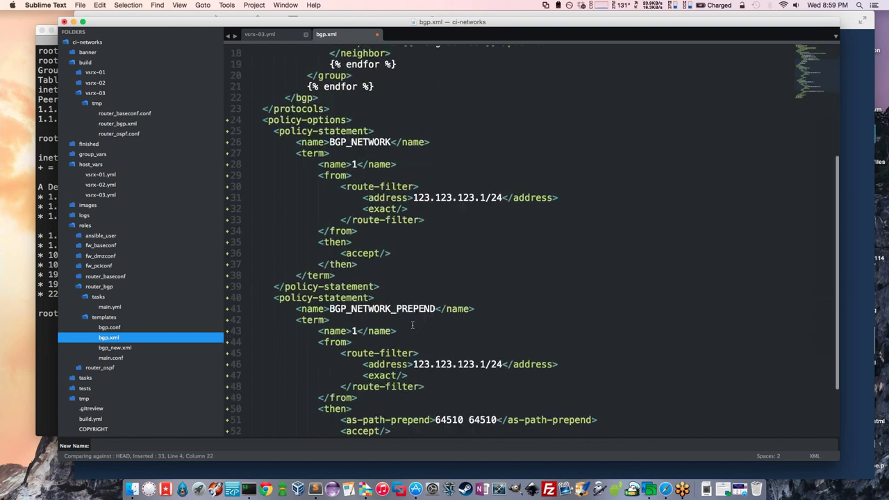
scroll(378, 161, "up", 5)
left_click_drag(397, 61, 263, 64)
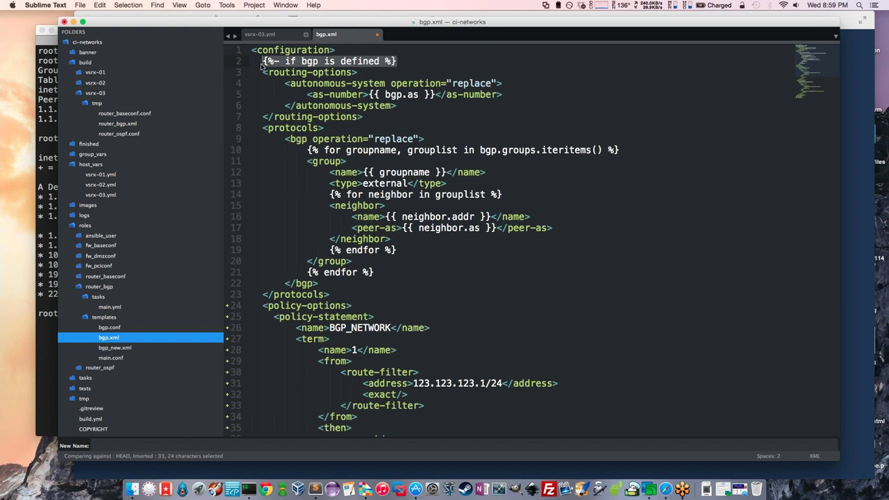
key("super+c")
left_click(437, 292)
key("Return")
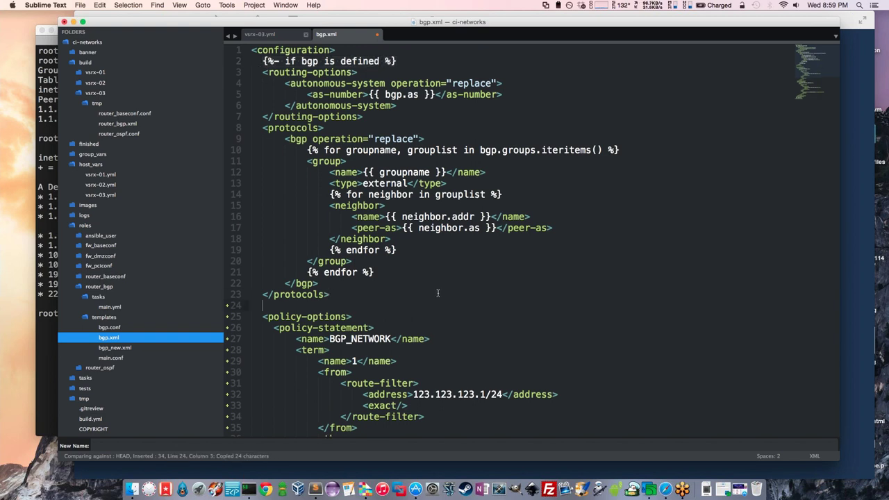
key("super+v")
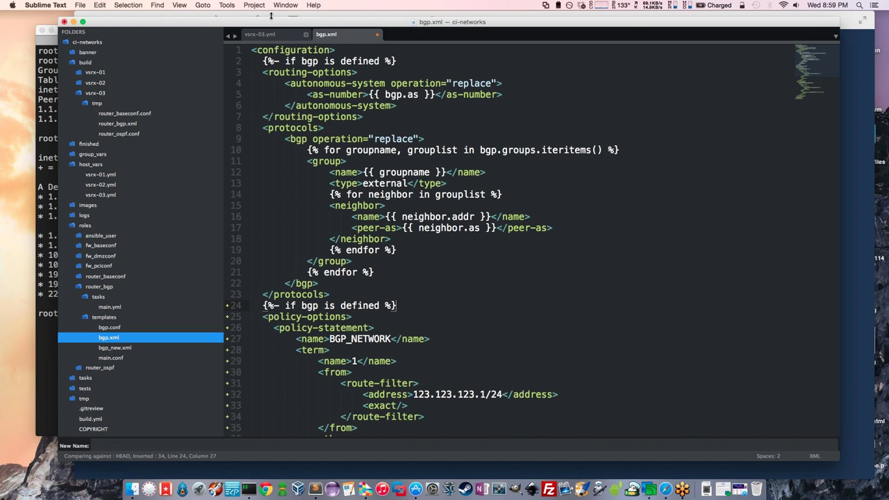
Step: Change the copied condition above policy-options to test bgp.advertise, checking the key name in vsrx-03.yml
left_click(263, 34)
left_click(342, 38)
left_click(319, 305)
type("adver")
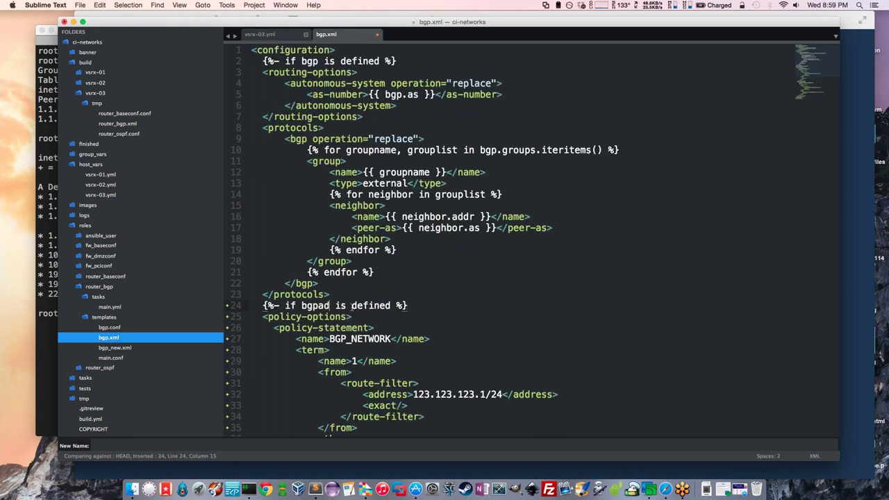
key("BackSpace")
key("BackSpace")
key("BackSpace")
key("BackSpace")
key("BackSpace")
type(".advertise")
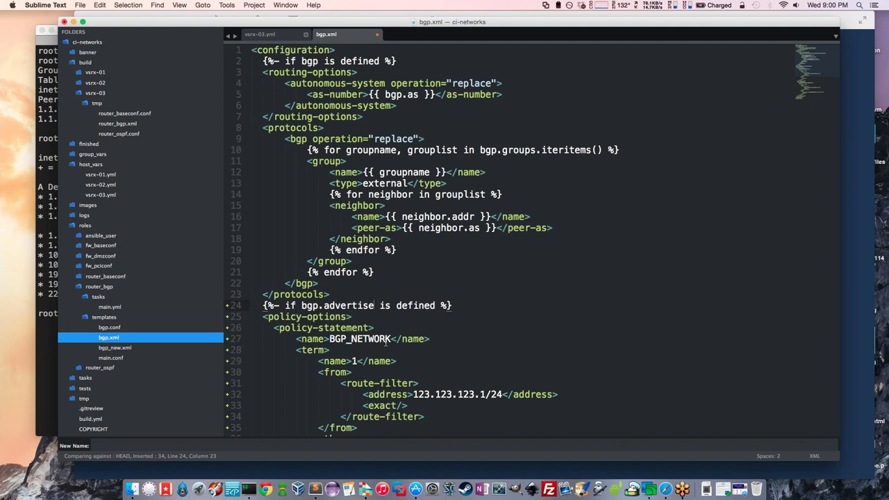
Step: Add a second "{%- endif %}" directly below </policy-options> to close the bgp.advertise condition, without a blank line between the two endifs
scroll(386, 341, "down", 2)
scroll(380, 337, "down", 6)
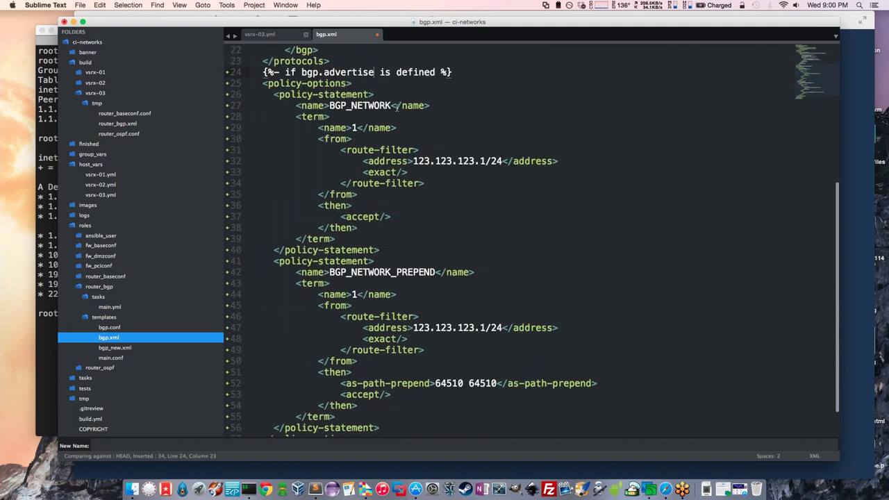
scroll(353, 281, "down", 2)
left_click_drag(331, 409, 262, 409)
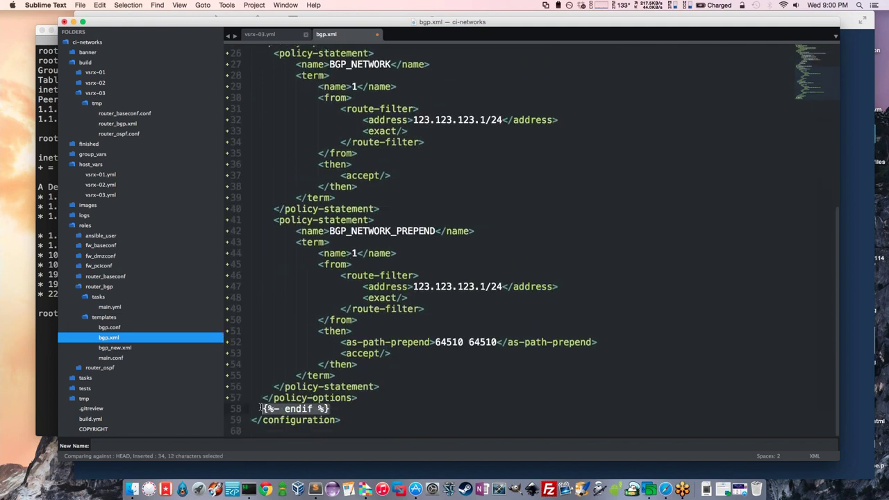
key("super+c")
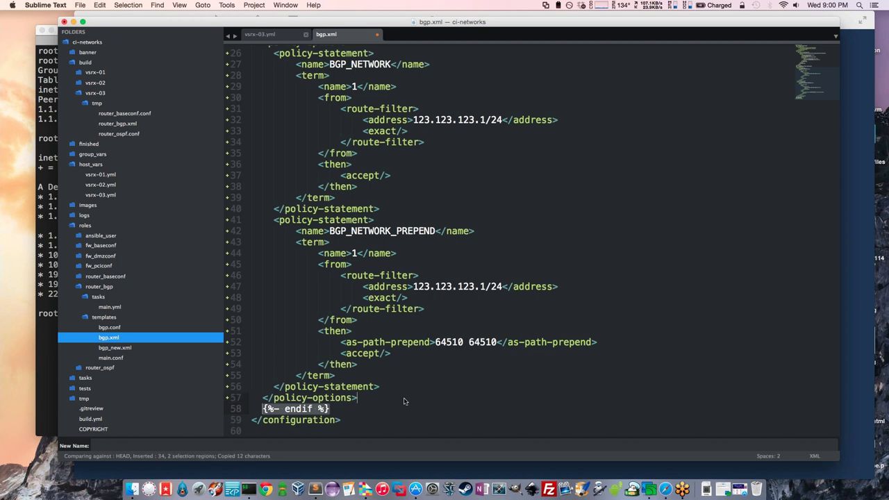
key("Tab")
type("endif")
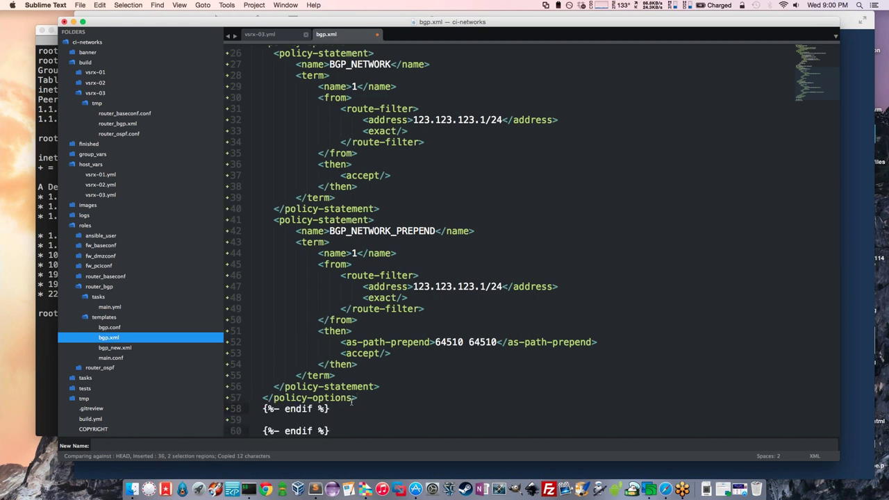
left_click(350, 404)
key("Delete")
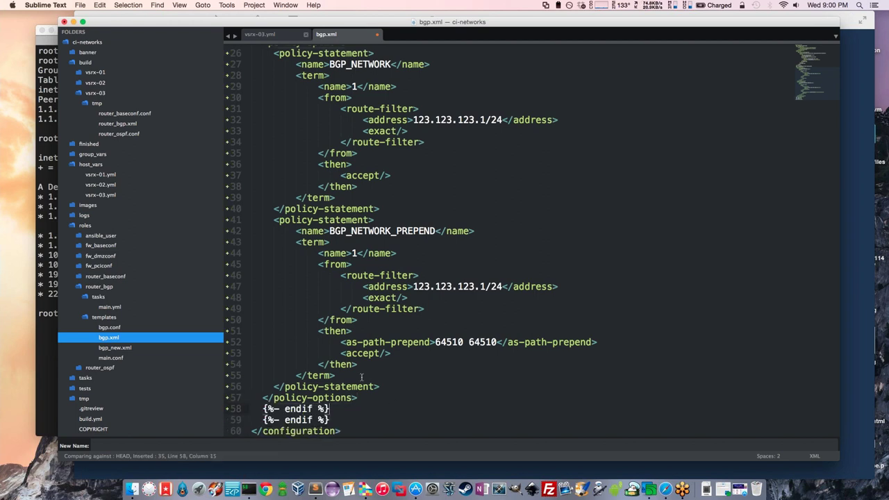
Step: Compare the policy-options block with vsrx-03.yml, highlighting the advertise key and its prefix there, and return to bgp.xml
scroll(362, 377, "up", 2)
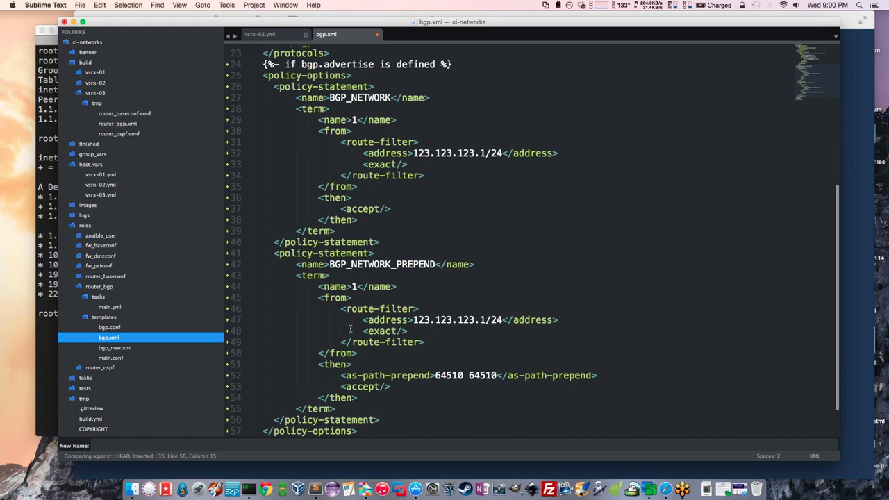
scroll(350, 329, "up", 5)
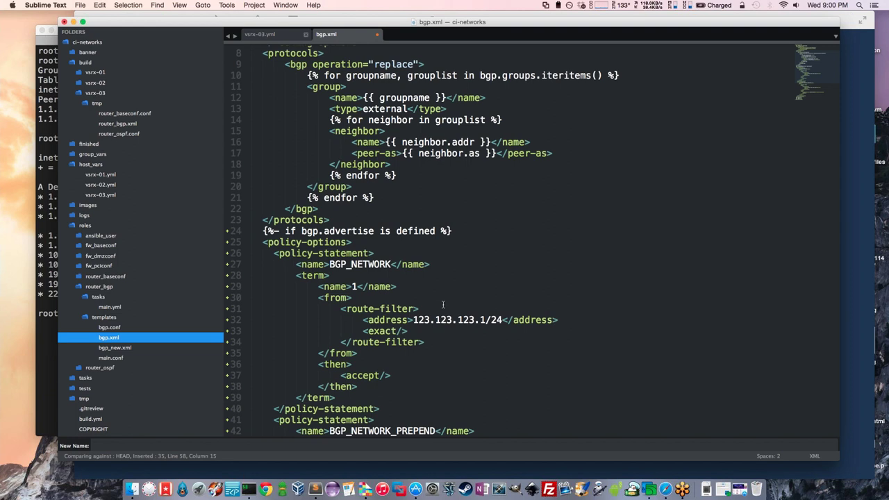
left_click(260, 34)
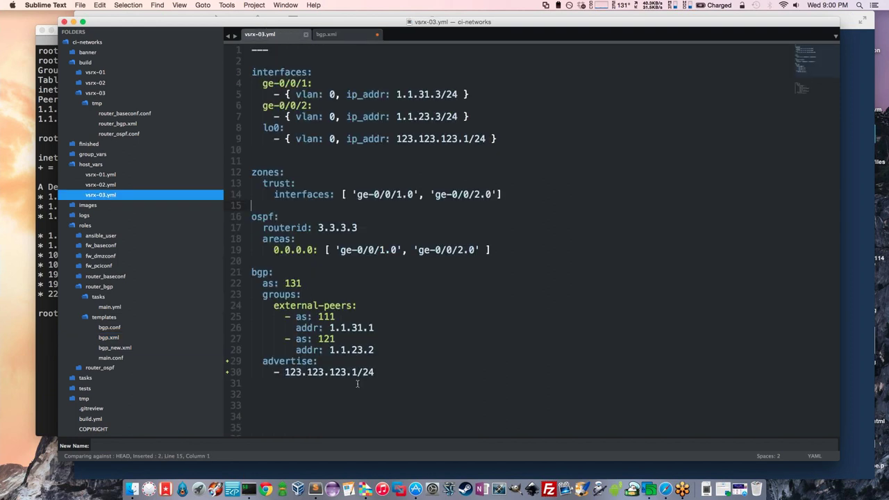
double_click(279, 360)
left_click_drag(371, 372, 284, 372)
left_click(325, 34)
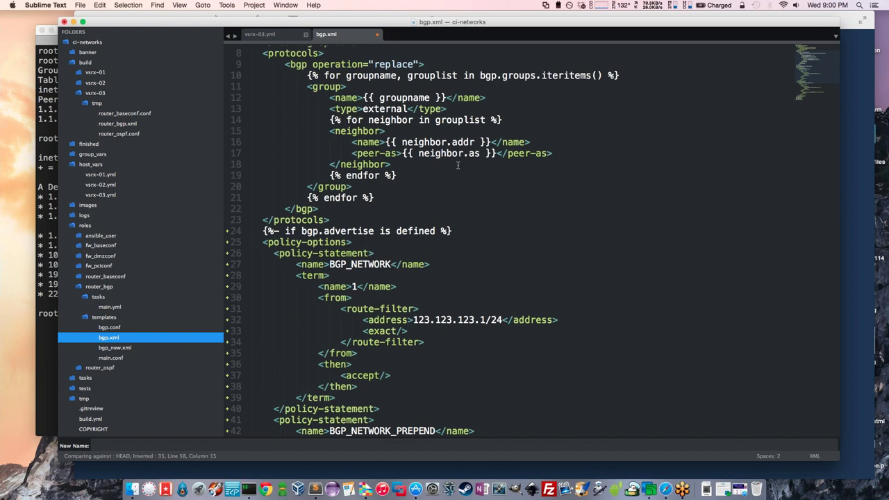
Step: Wrap the route-filter of the BGP_NETWORK policy in a "{% for prefix in bgp.advertise %}" loop closed by "{% endfor %}"
left_click(419, 299)
key("Return")
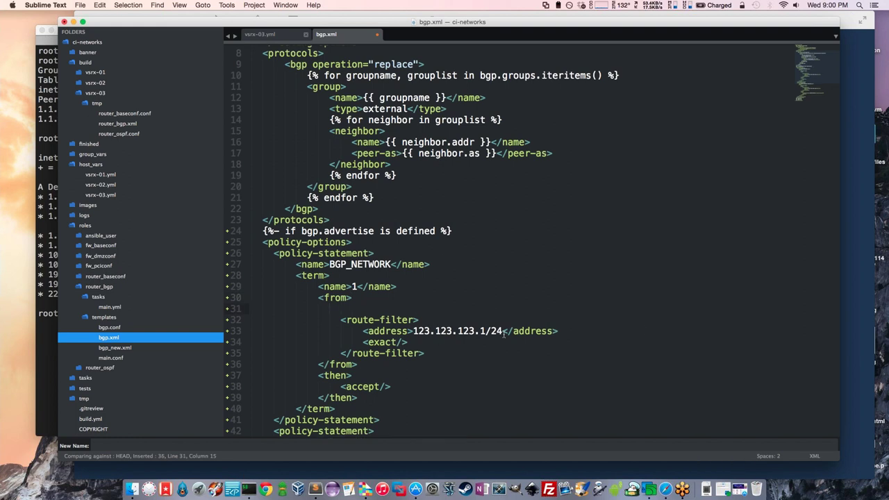
key("super+v")
left_click(451, 353)
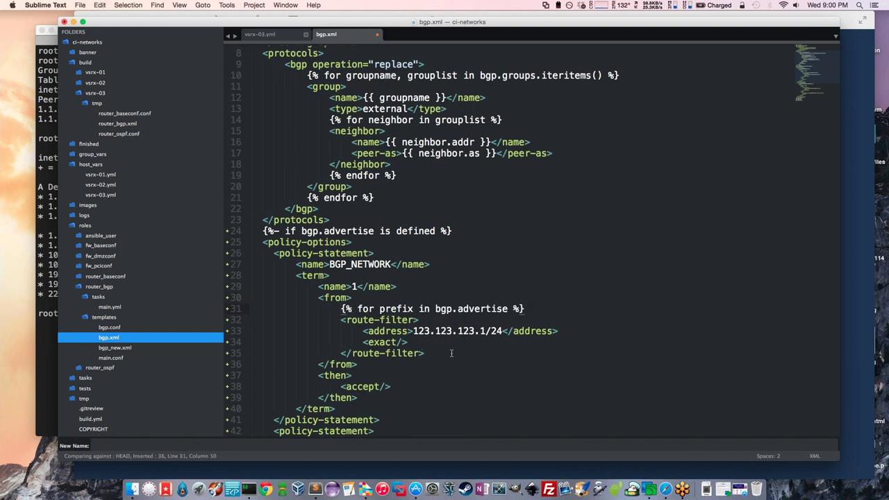
key("Return")
type("{")
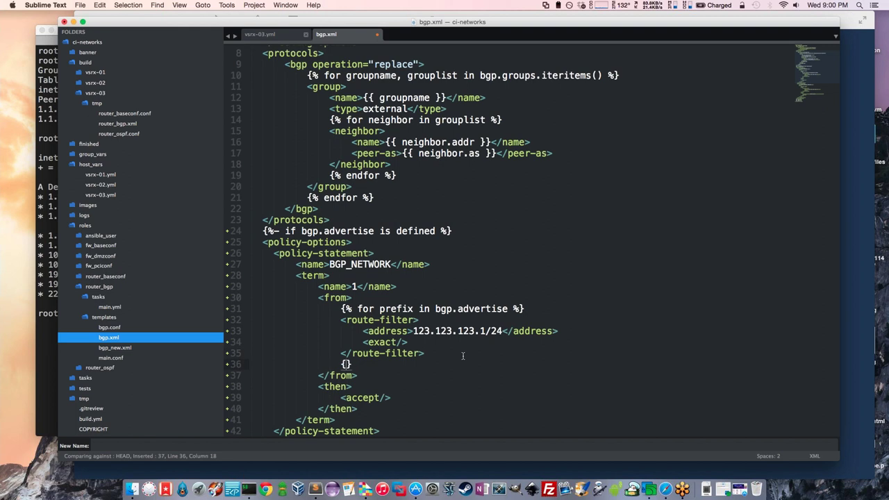
type("%%")
type(" endfor %")
Step: Replace the hard-coded address in the looped route-filter with "{{ prefix }}" and save bgp.xml
left_click_drag(502, 332, 412, 332)
type("{{")
key("BackSpace")
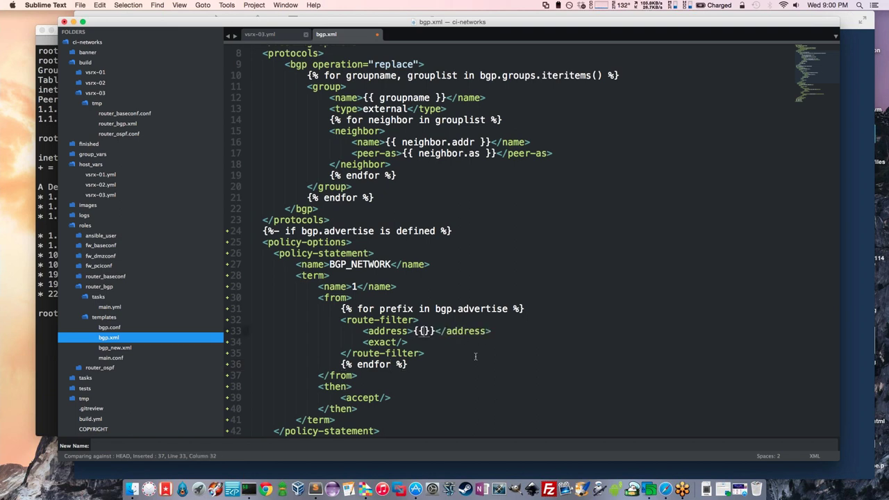
type("prefix")
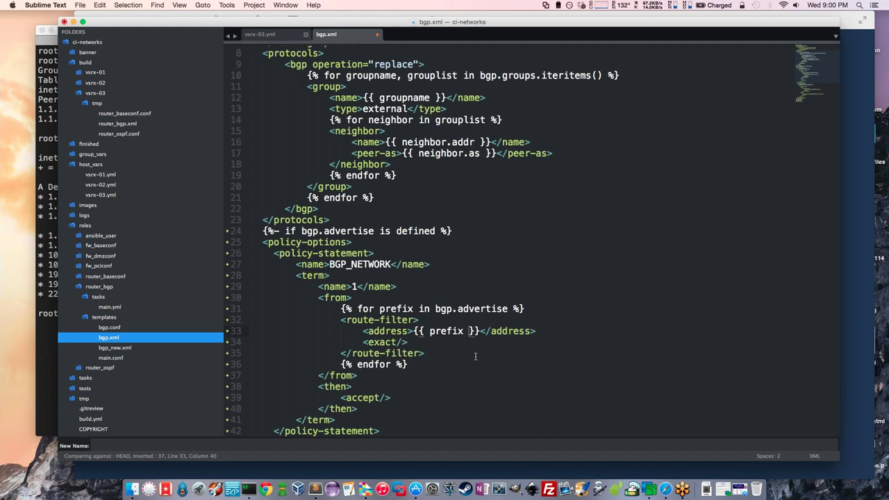
key("super+s")
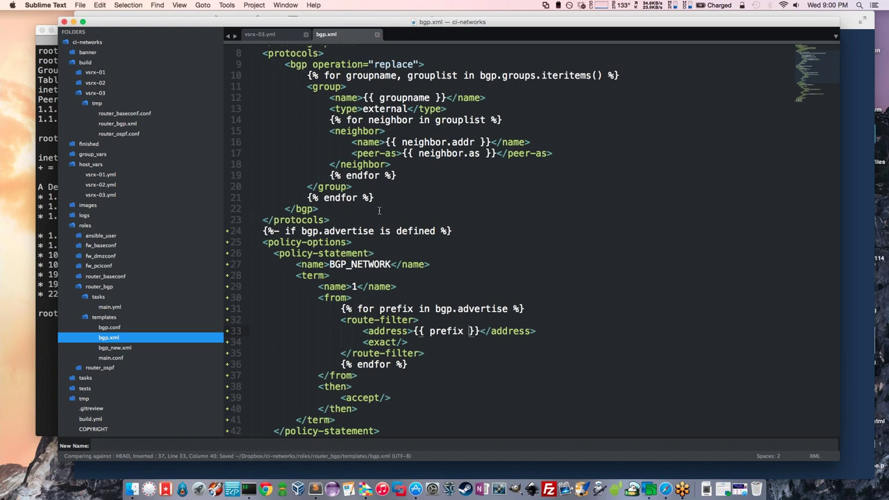
Step: Replace the BGP_NETWORK_PREPEND policy's route-filter with a copy of the complete prefix loop from BGP_NETWORK, and save the template
scroll(380, 213, "up", 3)
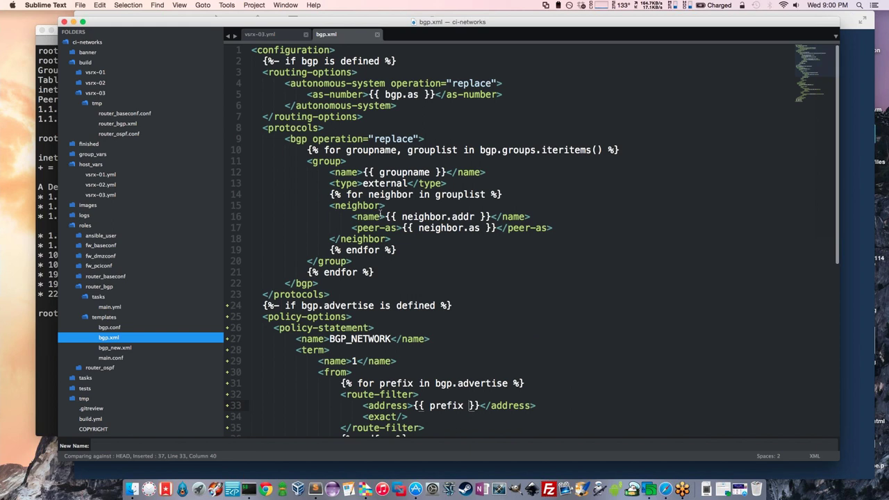
scroll(382, 215, "down", 9)
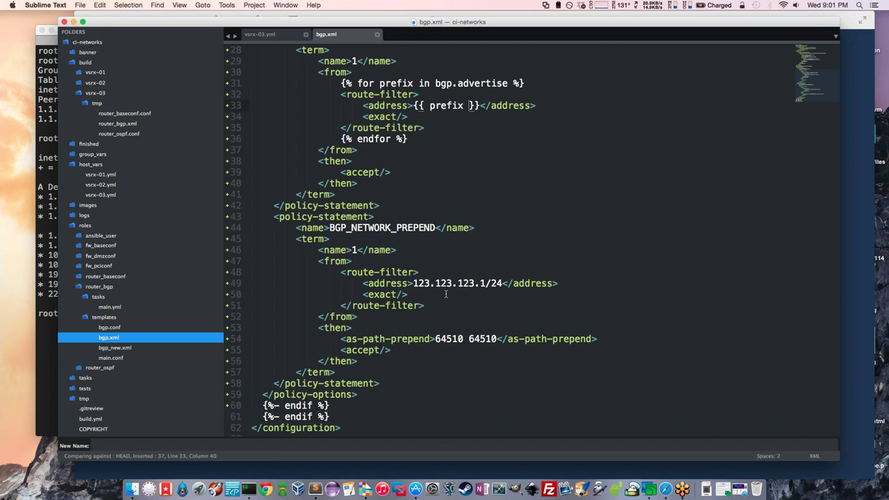
scroll(456, 293, "up", 2)
scroll(456, 293, "up", 3)
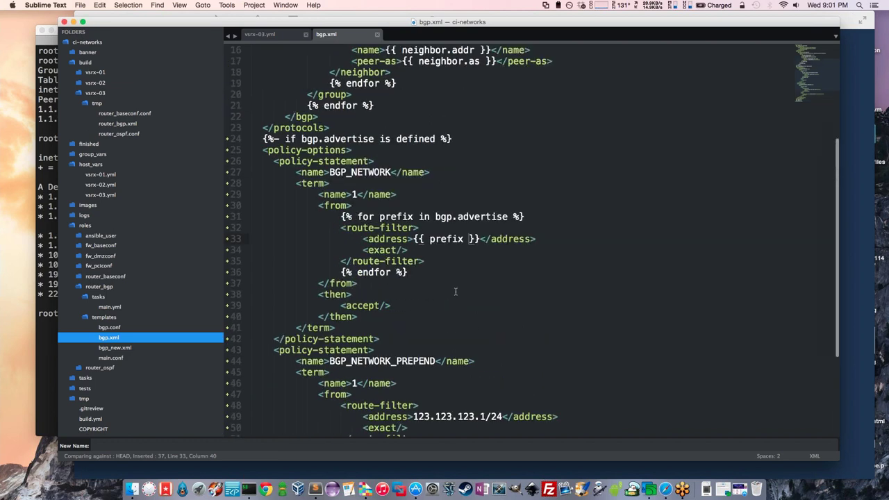
scroll(455, 290, "down", 2)
scroll(451, 263, "down", 3)
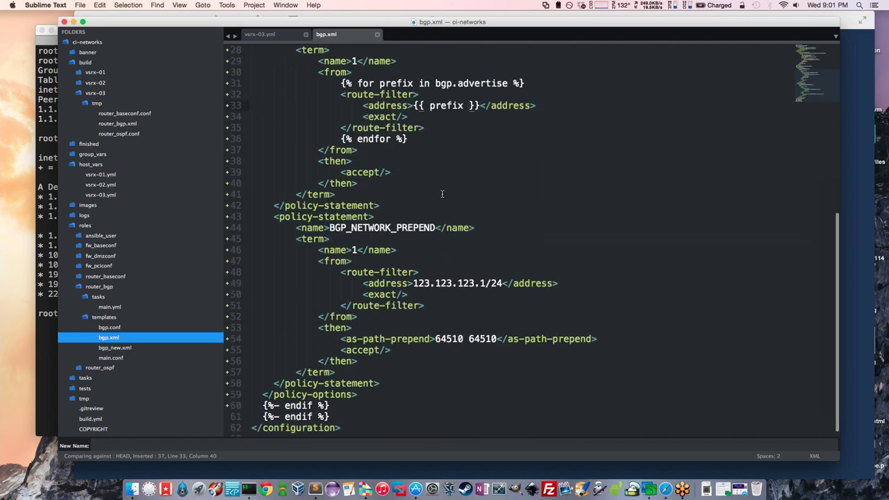
left_click_drag(409, 139, 252, 83)
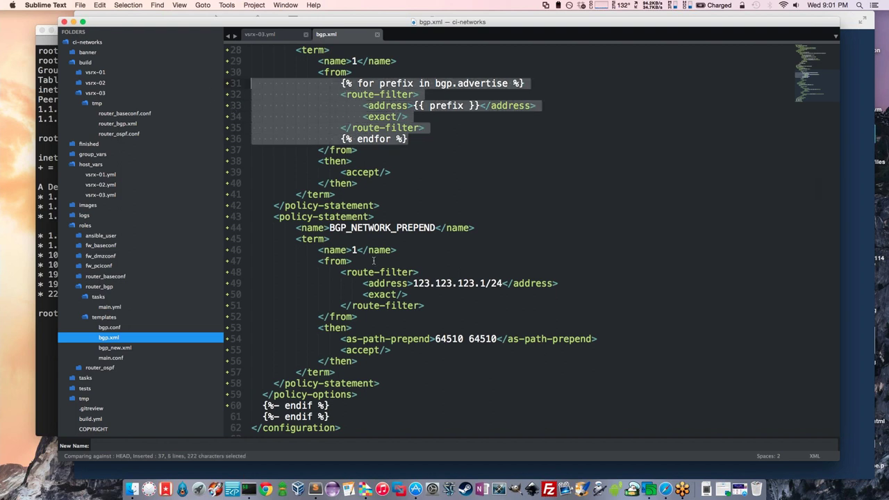
key("super+c")
left_click_drag(425, 307, 182, 276)
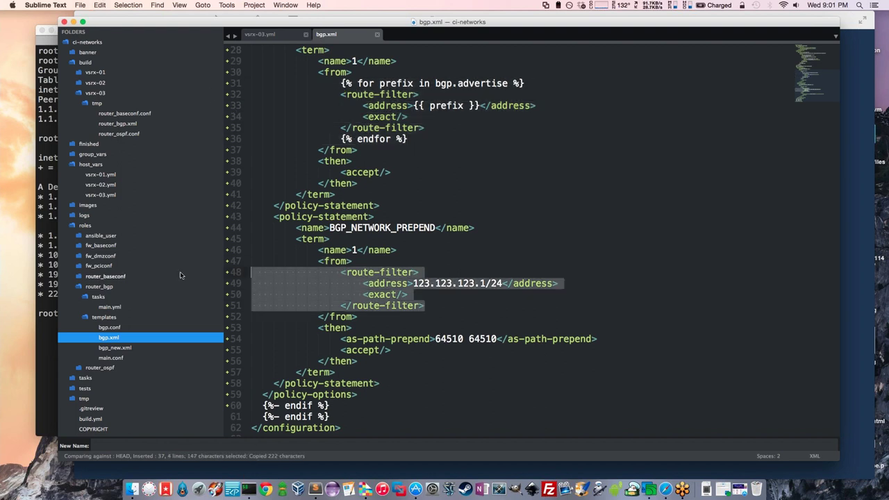
key("super+v")
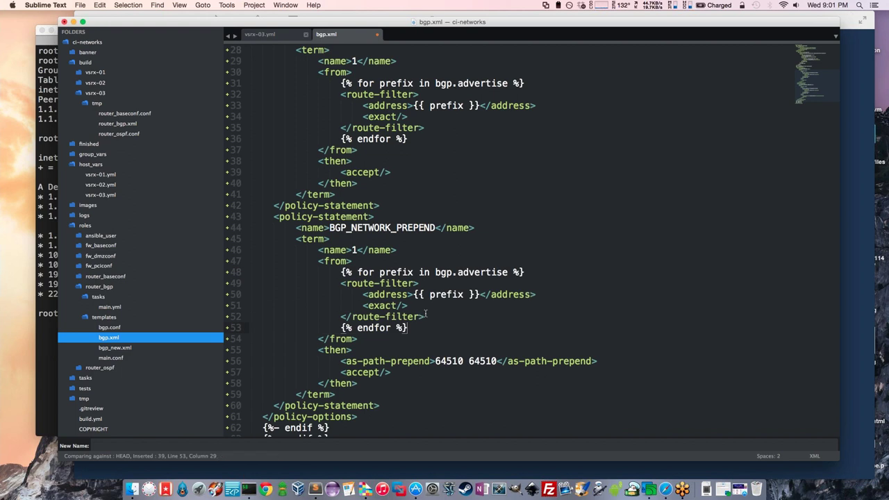
scroll(434, 177, "up", 4)
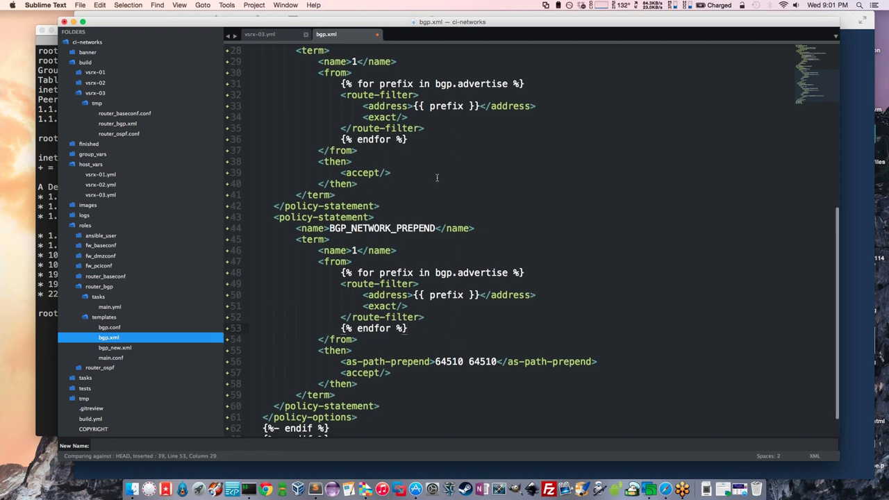
key("super+s")
scroll(417, 194, "up", 3)
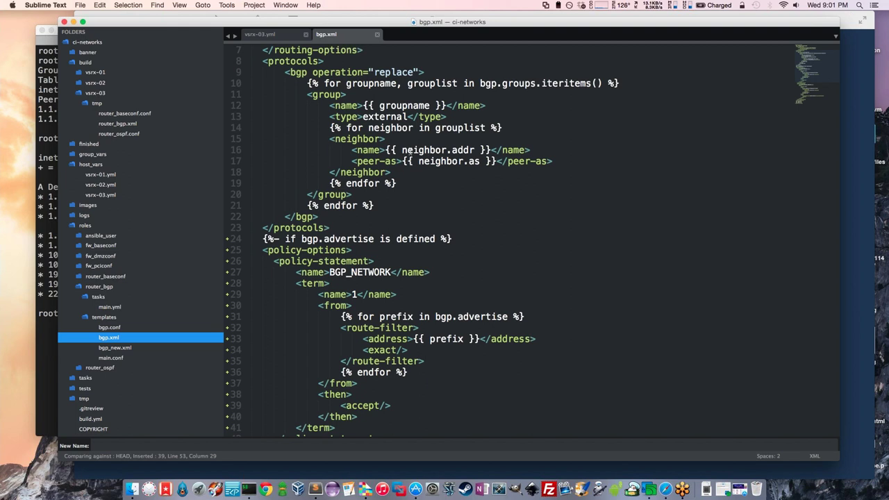
Step: Switch to iTerm's local ci-networks shell, run "ansible-playbook build.yml -i hosts", and review the run's output
left_click(51, 135)
key("super+1")
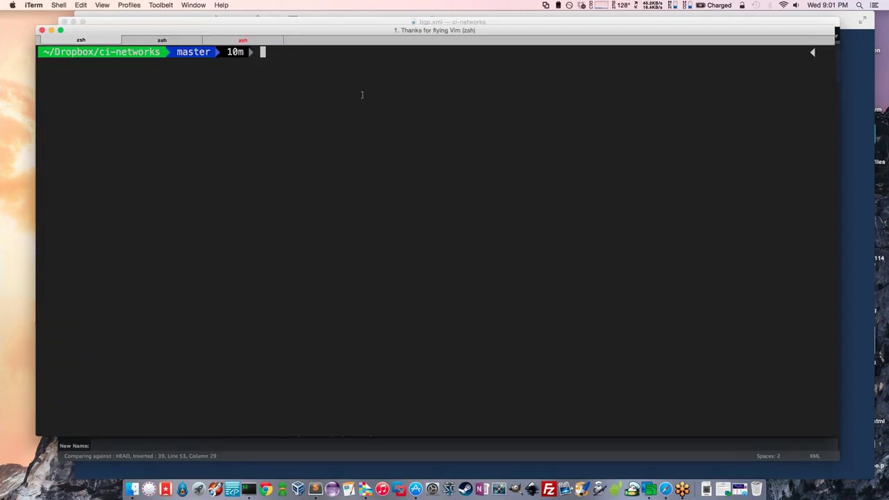
type("ansible-play")
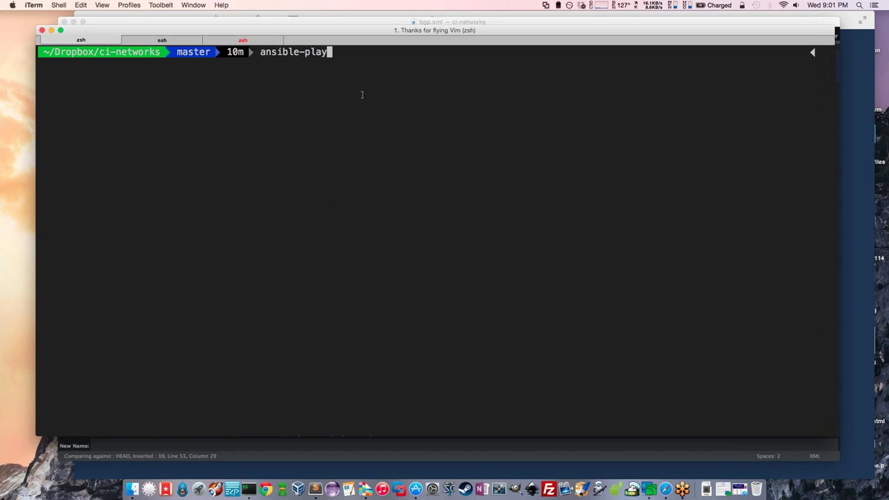
type("book build.yml -")
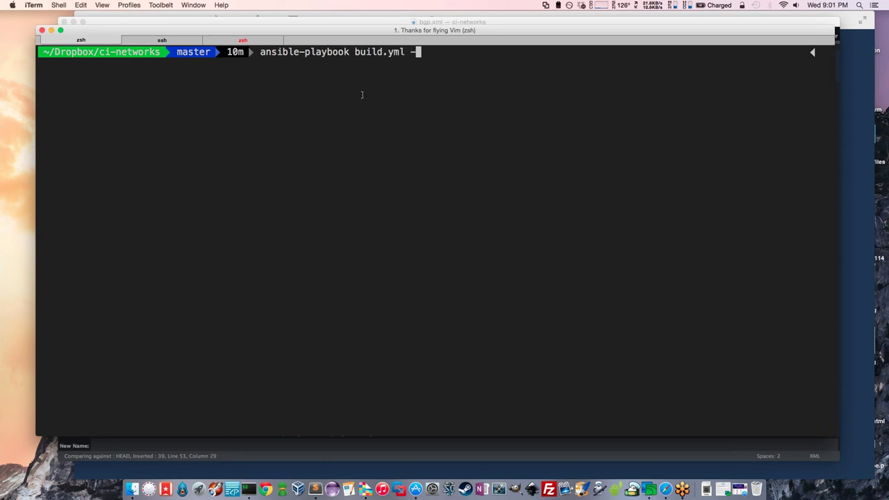
type("i hosts")
key("Return")
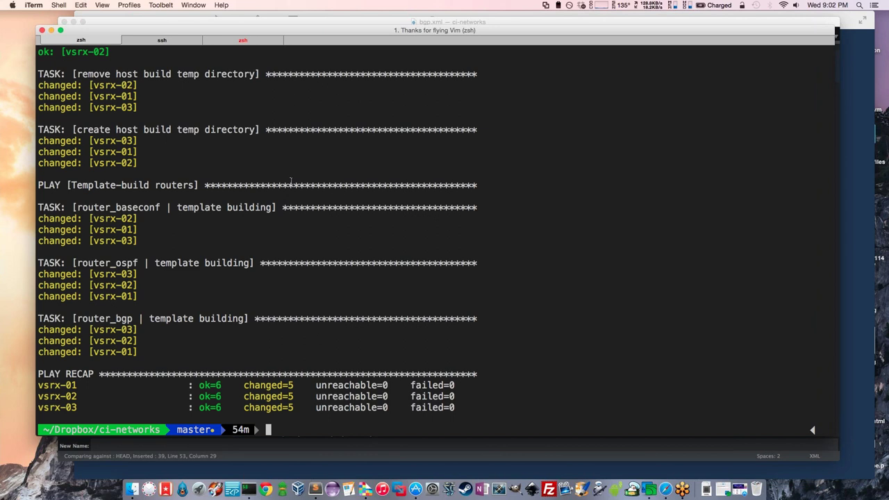
scroll(294, 183, "up", 8)
double_click(441, 141)
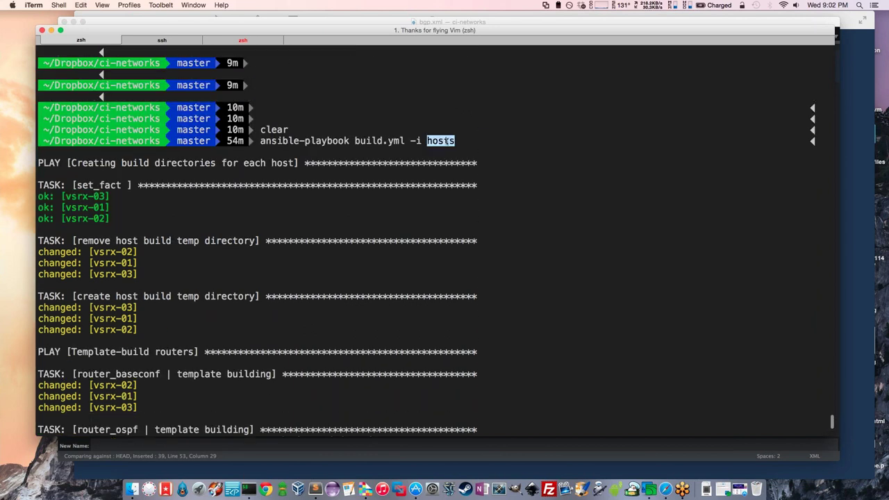
scroll(498, 189, "down", 1)
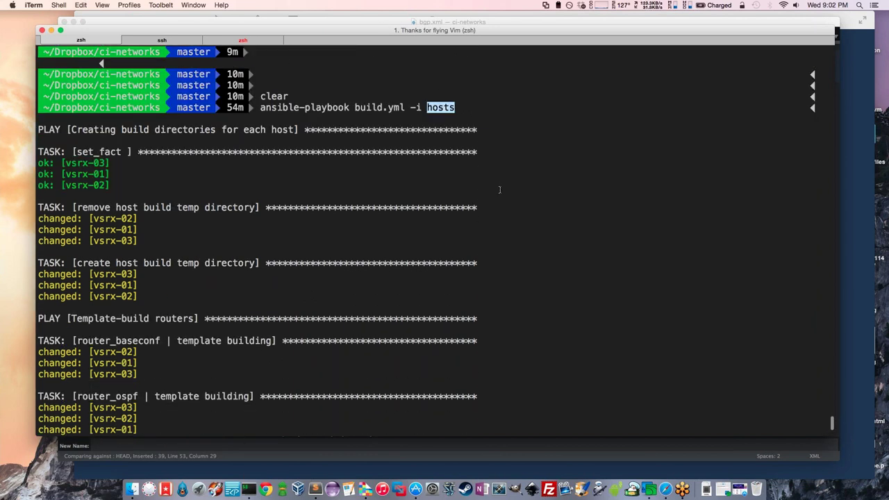
scroll(499, 189, "down", 4)
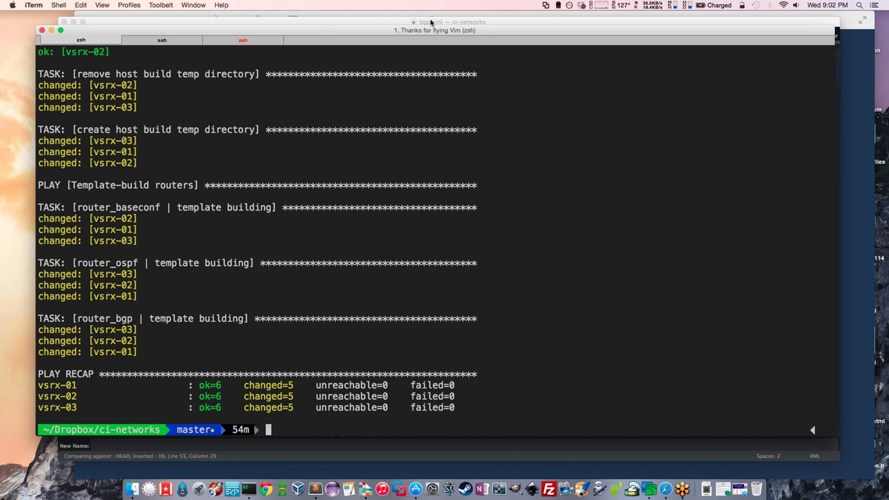
Step: Return to Sublime Text, open vsrx-03's generated router_bgp.xml, and check its neighbors and policy-options
left_click(431, 22)
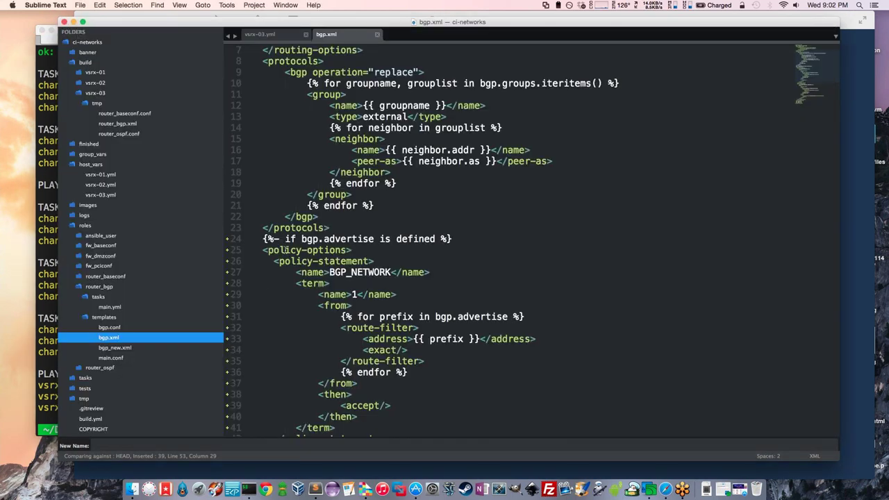
left_click(124, 128)
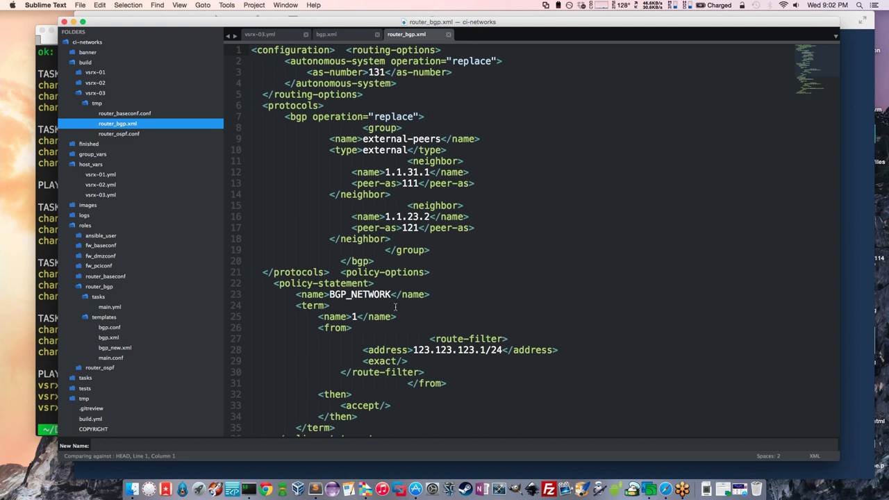
scroll(358, 295, "down", 2)
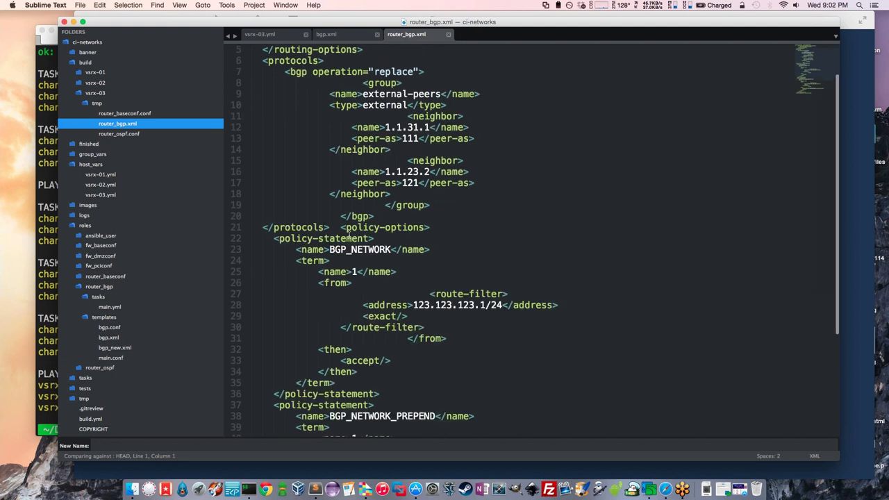
scroll(349, 238, "down", 1)
scroll(350, 238, "up", 3)
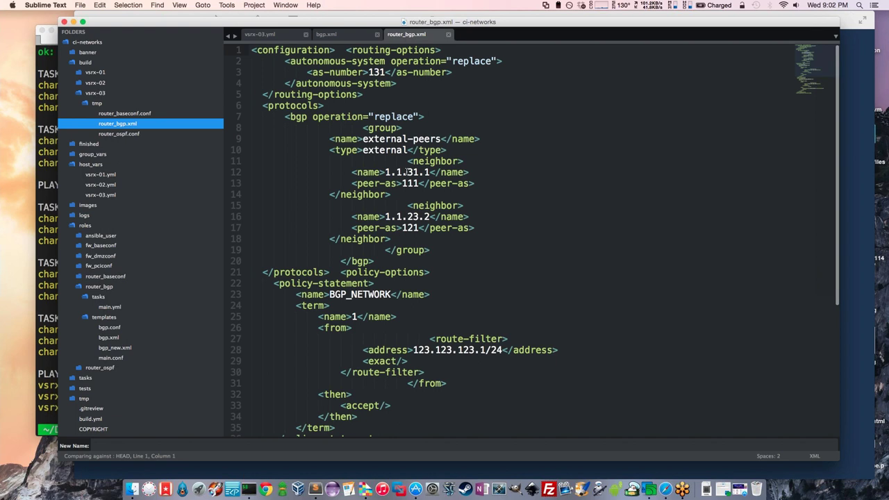
Step: In bgp.xml, insert an "<export>{{ neighbor.export }}</export>" line below the neighbor name, wrapped in a "neighbor.export is defined" condition, and save
left_click(326, 34)
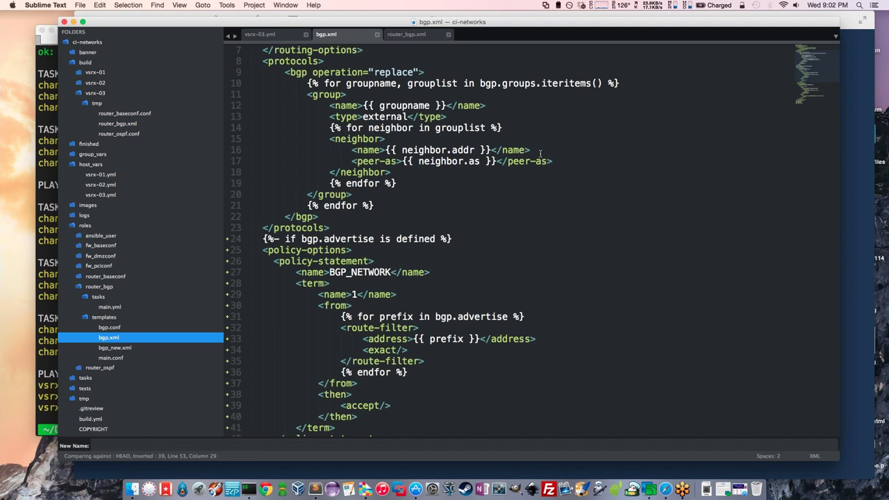
left_click(570, 152)
key("Return")
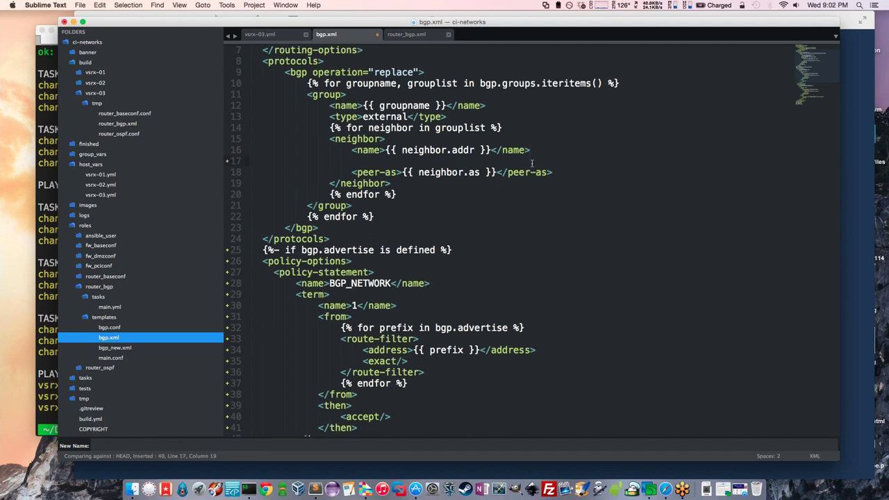
type("{%- if neighbor.export is defined %}                 <export>{{ neighbor.export }}</export>                 {%- endif %}")
left_click_drag(451, 161, 352, 161)
key("BackSpace")
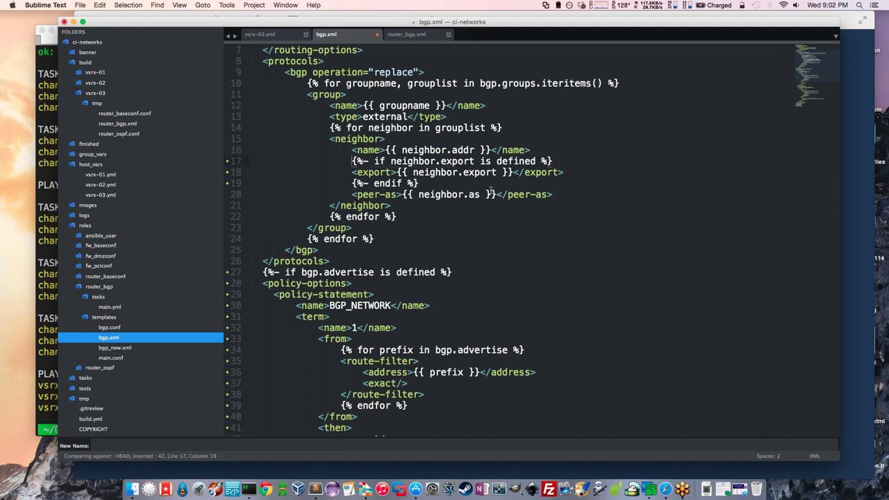
key("super+s")
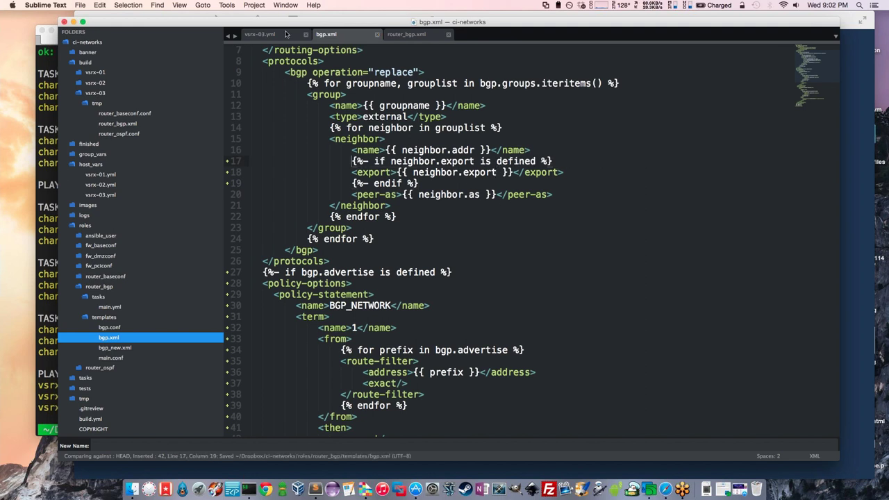
Step: Replace the variable inside the neighbor's export tag with BGP_NETWORK, checking it against the policy-statement name
left_click_drag(513, 172, 396, 173)
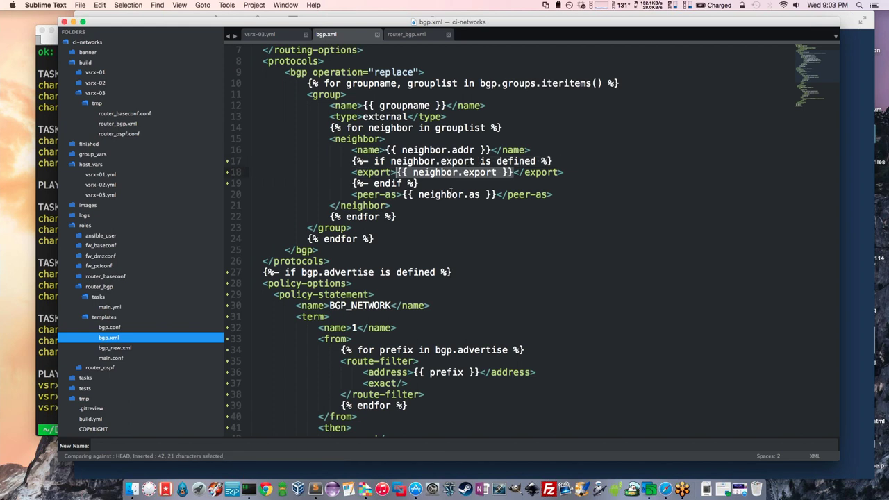
key("BackSpace")
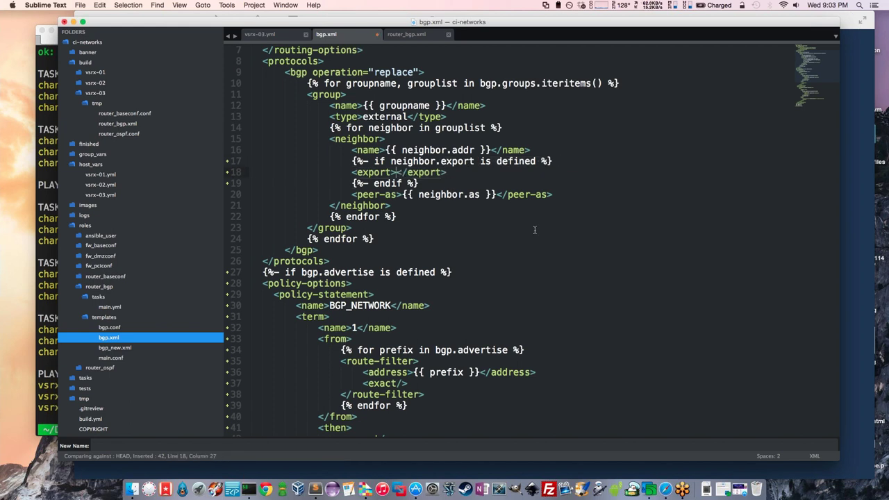
scroll(534, 230, "down", 1)
scroll(533, 230, "down", 2)
scroll(556, 208, "up", 2)
type("NGP_NET")
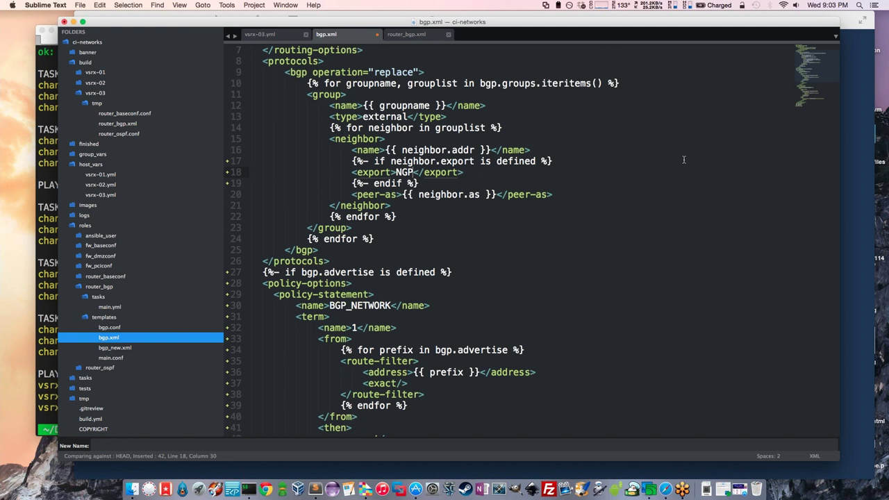
key("BackSpace")
key("BackSpace")
key("BackSpace")
key("BackSpace")
key("BackSpace")
key("BackSpace")
key("BackSpace")
type("BGP_NETWORK")
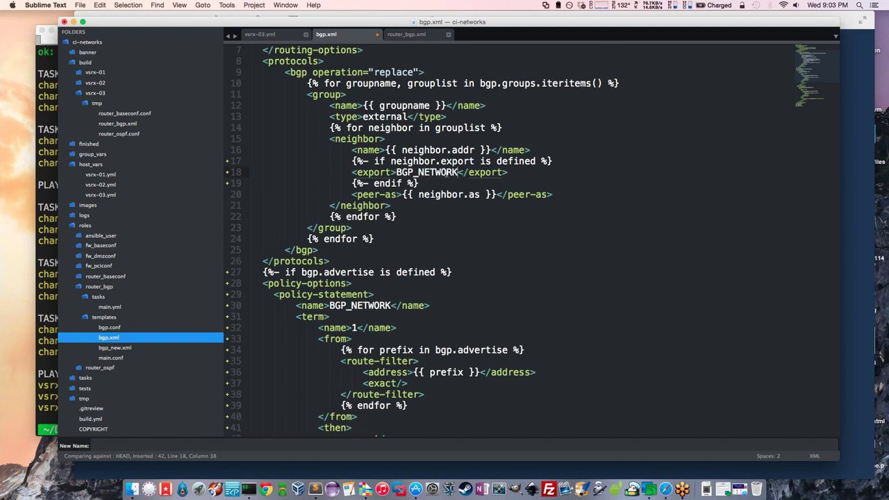
double_click(449, 172)
double_click(377, 307)
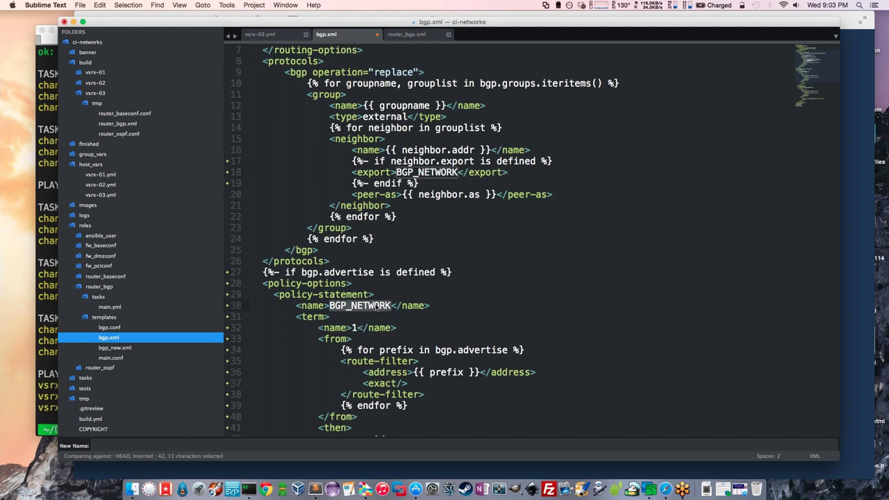
Step: Save bgp.xml, then switch to iTerm and run "git status" in the ci-networks repository
double_click(430, 163)
key("super+s")
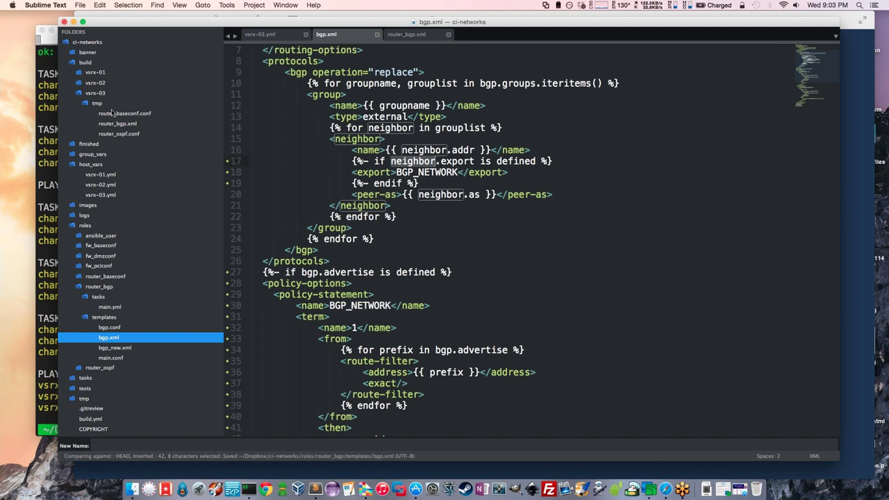
left_click(51, 119)
left_click_drag(405, 164, 406, 174)
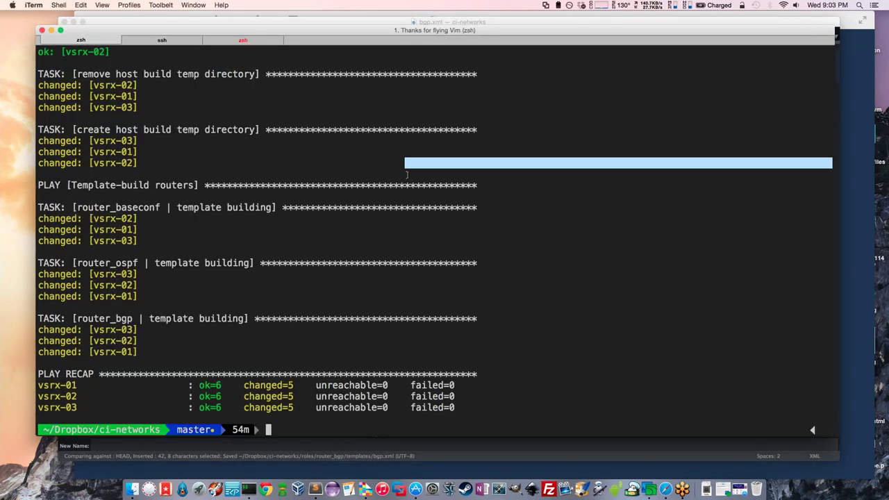
type("git status")
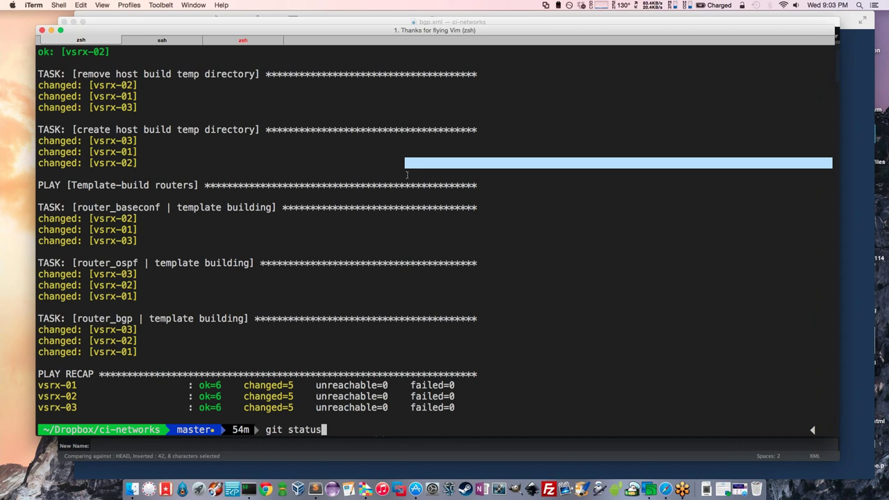
key("Return")
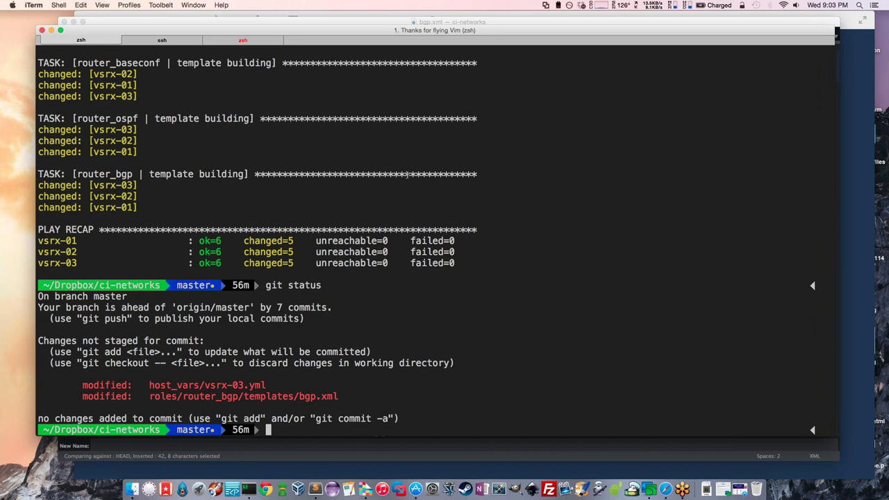
Step: Stage every change with "git add --all" and create a signed-off commit with the message "Added BGP network advertisement"
type("git add --all")
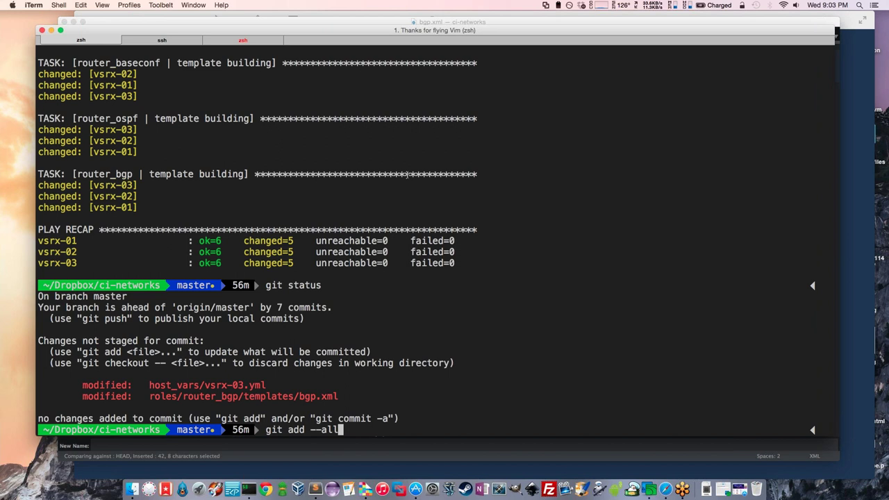
key("Return")
type("git co")
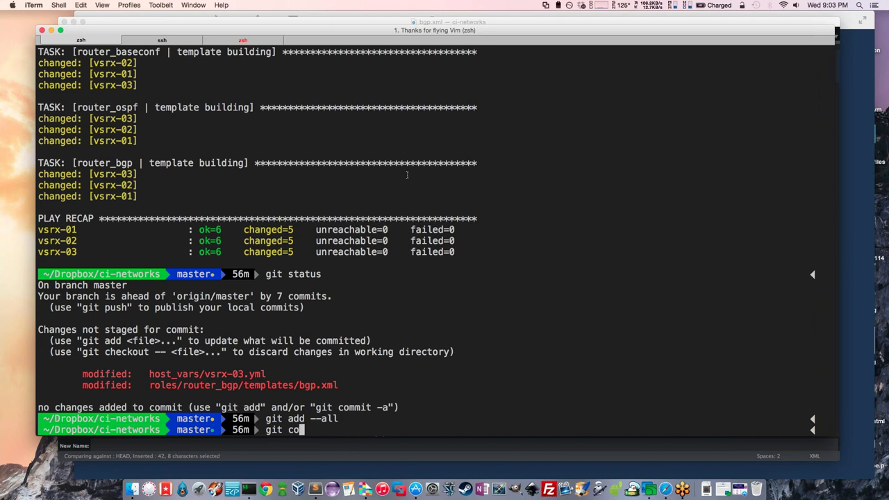
type("mmit -s -m \"Added B")
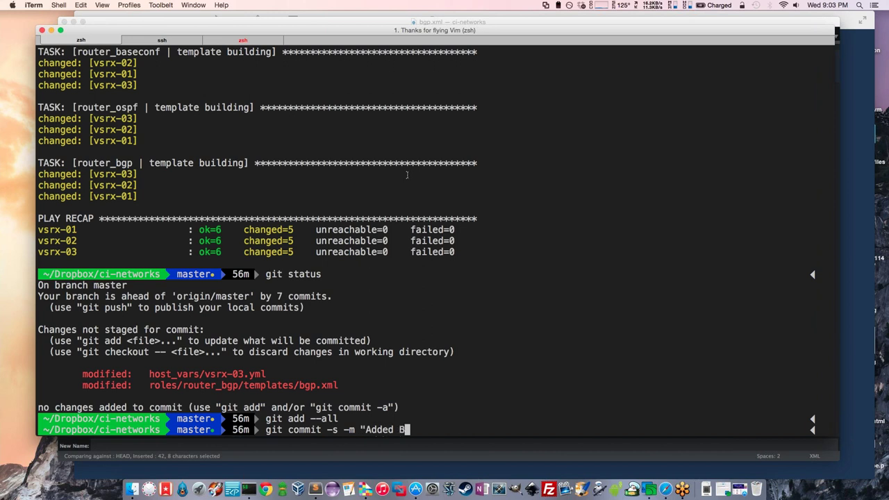
type("GP network advertisement\"")
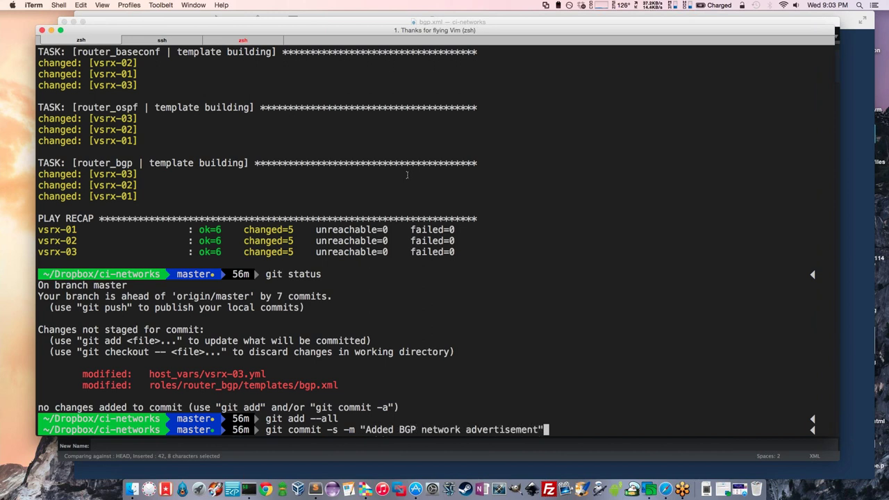
key("Return")
Step: Submit the commit to Gerrit for review with "git review"
type("gi")
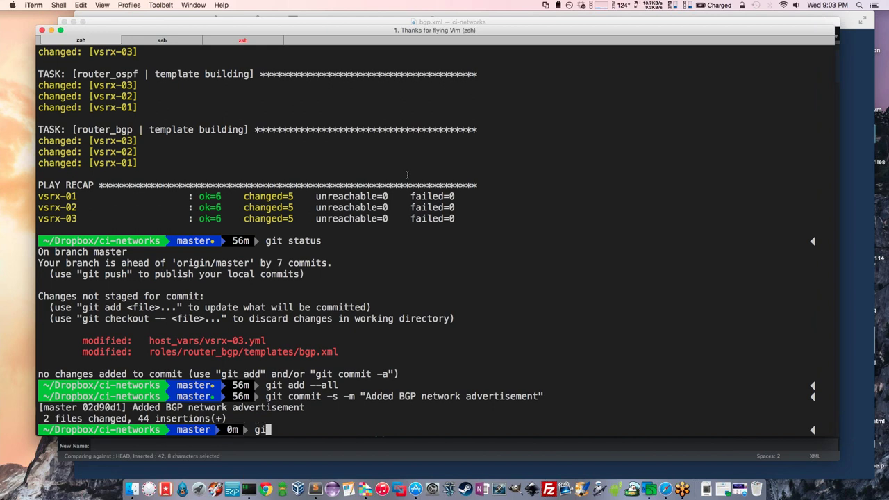
type("t review")
key("Return")
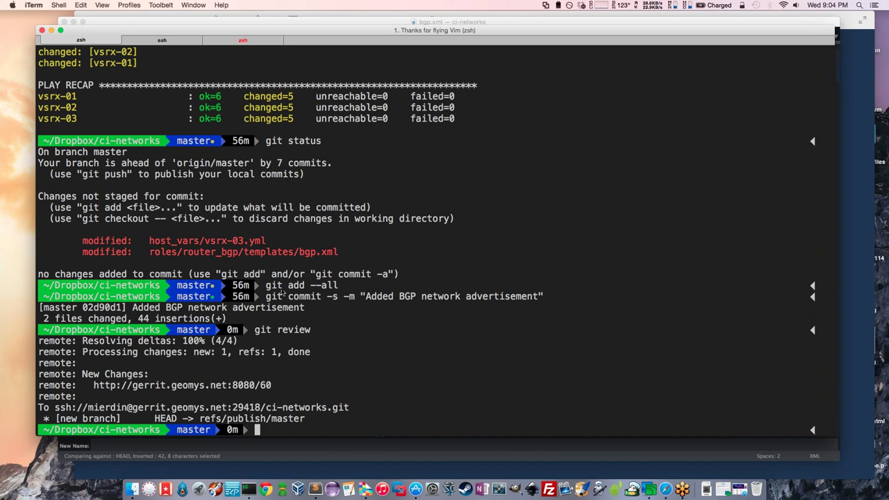
Step: Switch to Safari, refresh the Gerrit list of own changes, and open the "Added BGP network advertisement" change
left_click(225, 19)
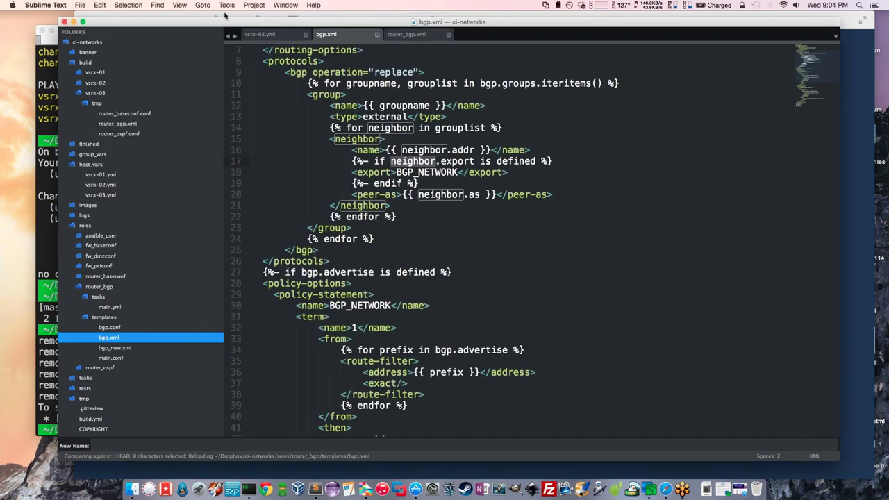
key("super+Tab")
key("super+Tab")
key("super+Tab")
key("super+Tab")
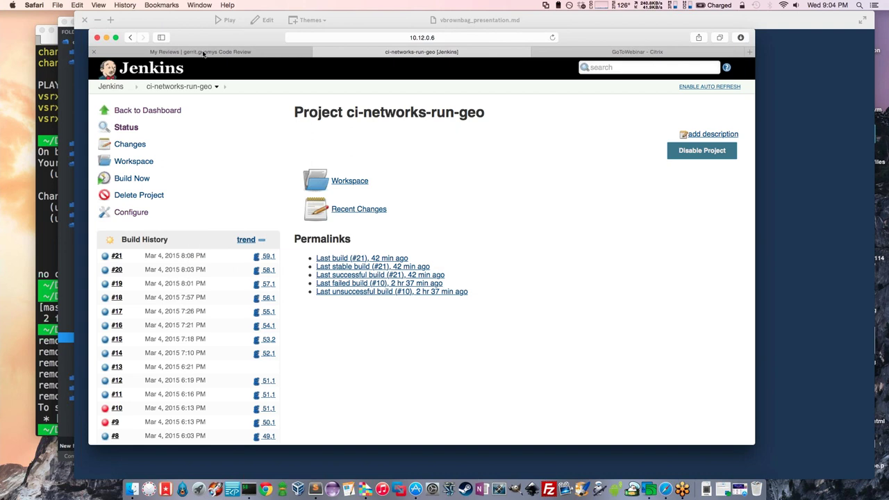
left_click(204, 53)
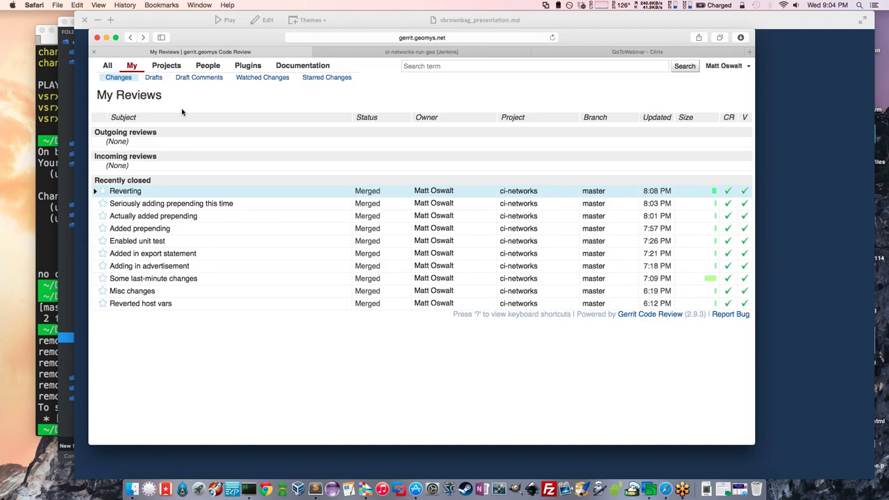
left_click(119, 78)
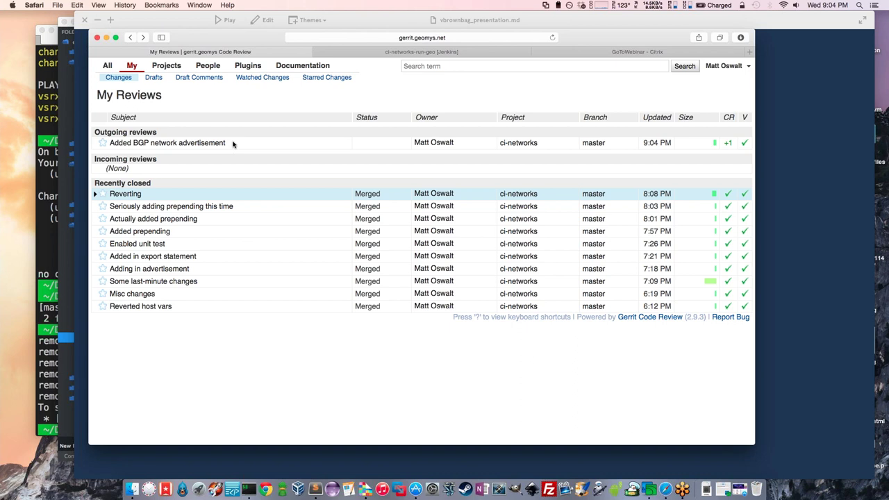
left_click(189, 145)
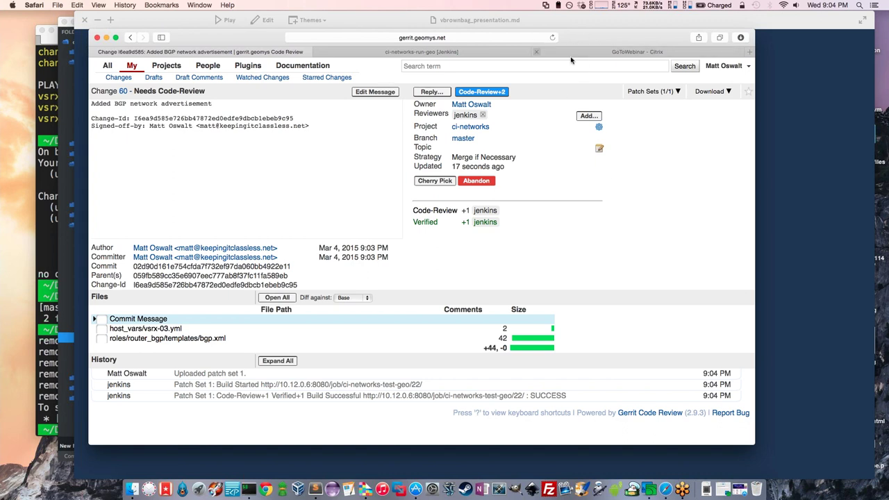
Step: Inspect the diff of host_vars/vsrx-03.yml at the added advertise lines, and return to the list of own changes
left_click(158, 331)
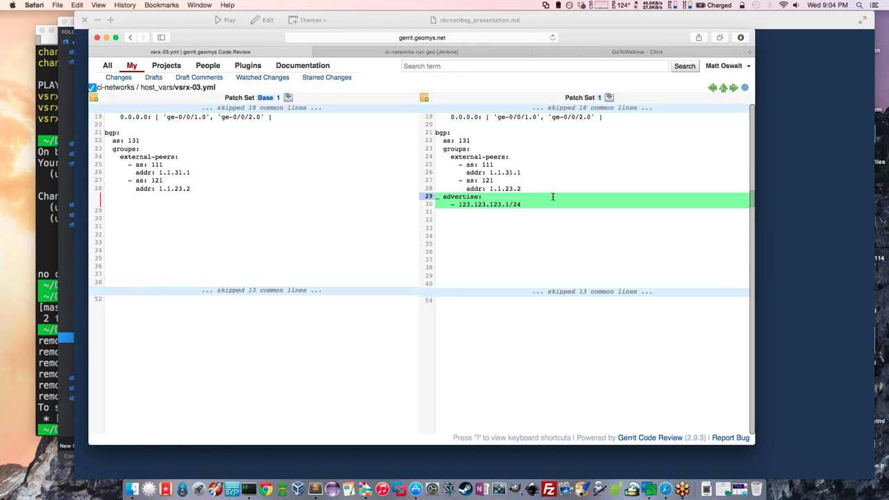
left_click(447, 200)
left_click(430, 53)
left_click(257, 54)
left_click(122, 80)
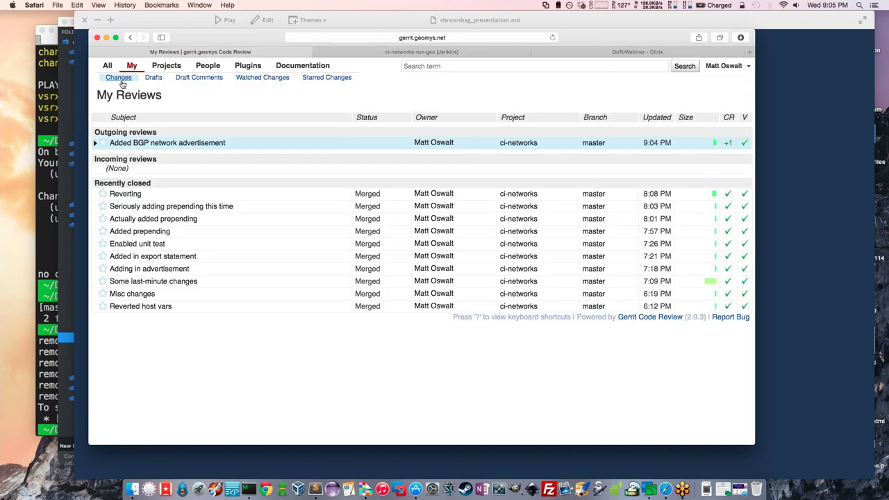
Step: Reopen the "Added BGP network advertisement" change and expand the latest jenkins entry in its history
left_click(159, 143)
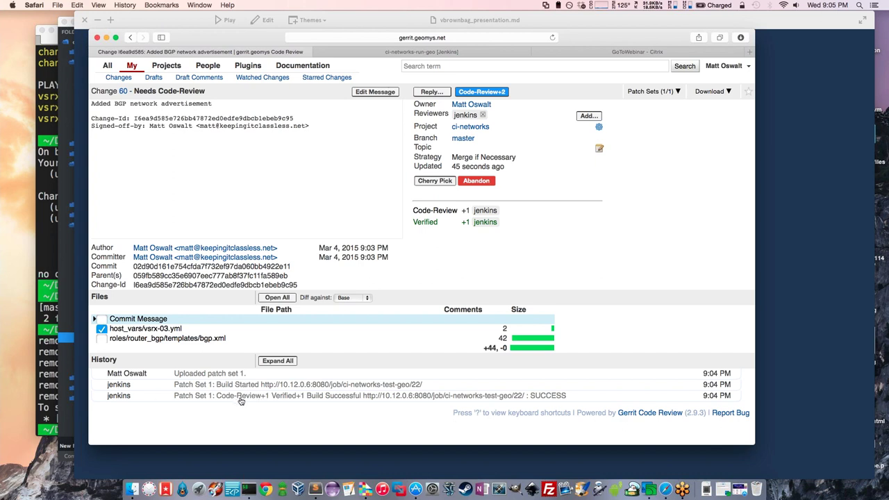
left_click(514, 400)
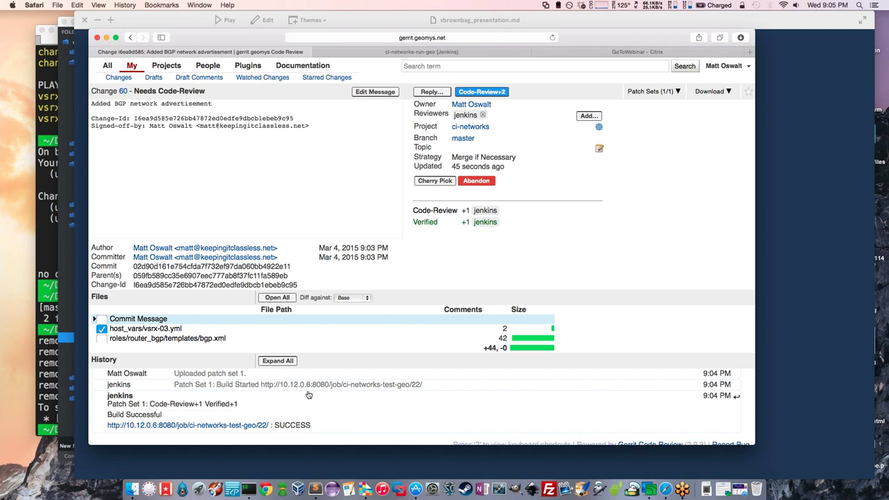
scroll(308, 394, "down", 1)
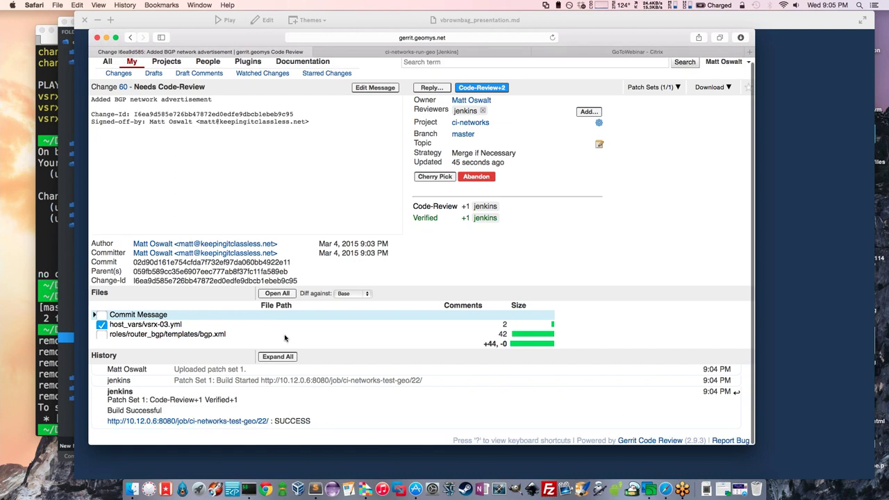
Step: In Jenkins, open the ci-networks-test-geo job's configuration and examine the ansible-playbook line of its Execute shell command
left_click(481, 62)
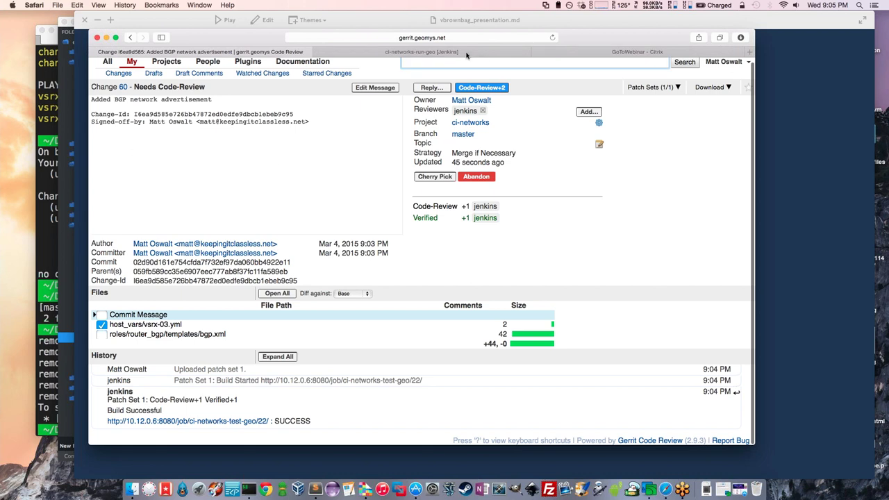
left_click(464, 52)
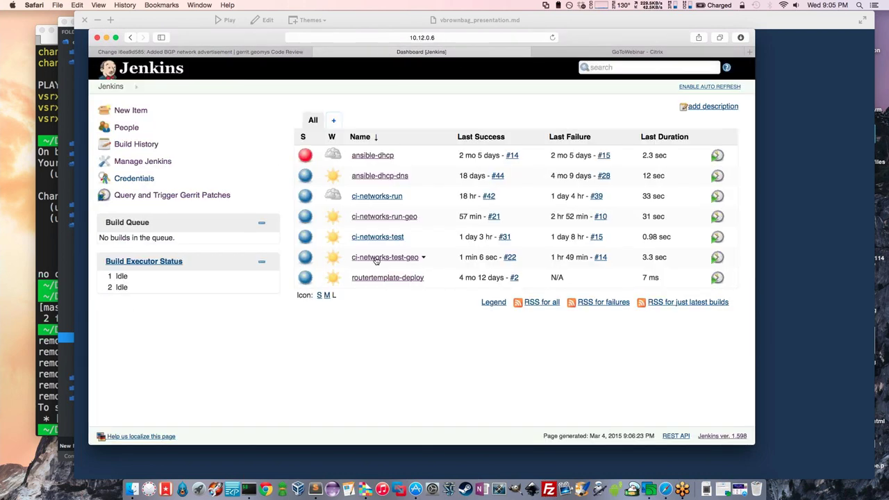
left_click(375, 257)
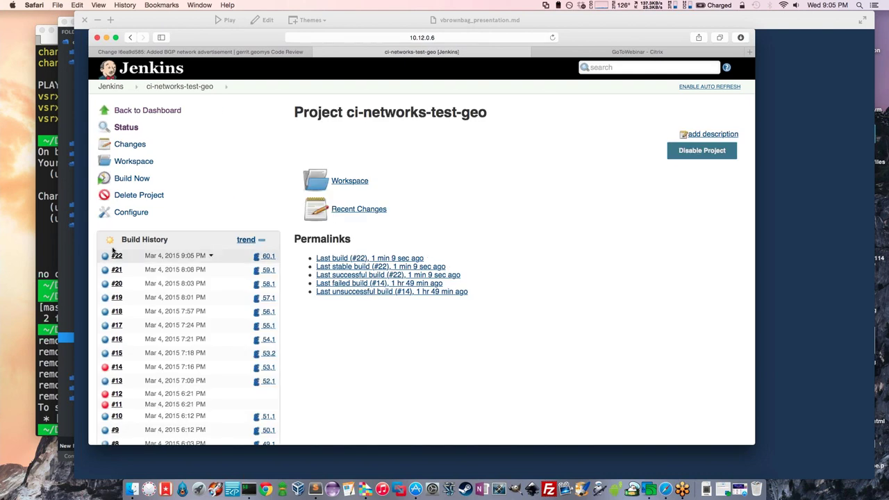
left_click(132, 212)
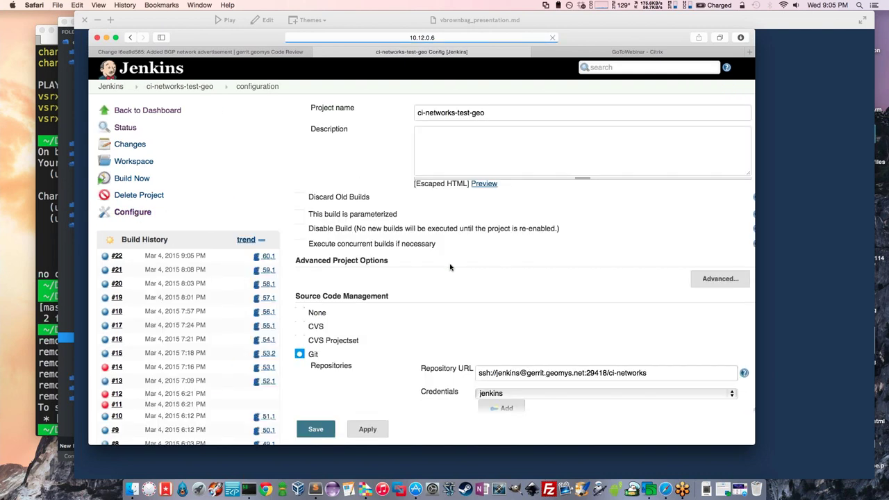
scroll(522, 262, "down", 20)
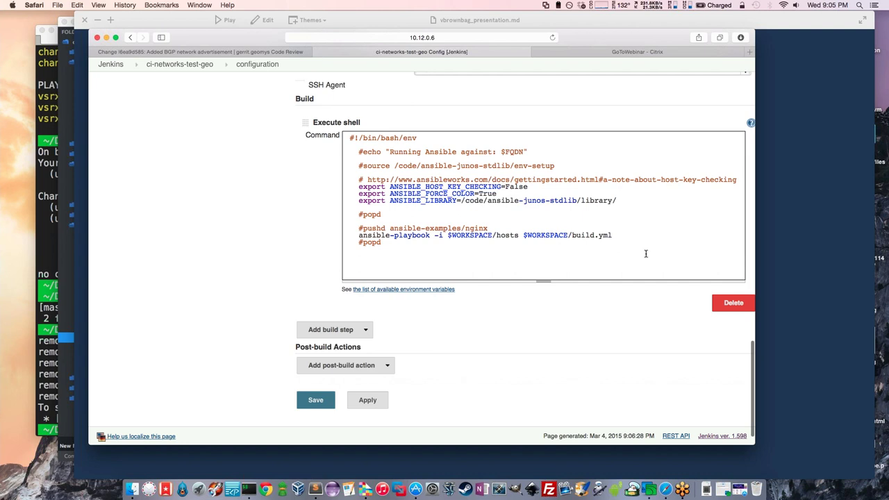
left_click(623, 237)
left_click_drag(613, 237, 358, 238)
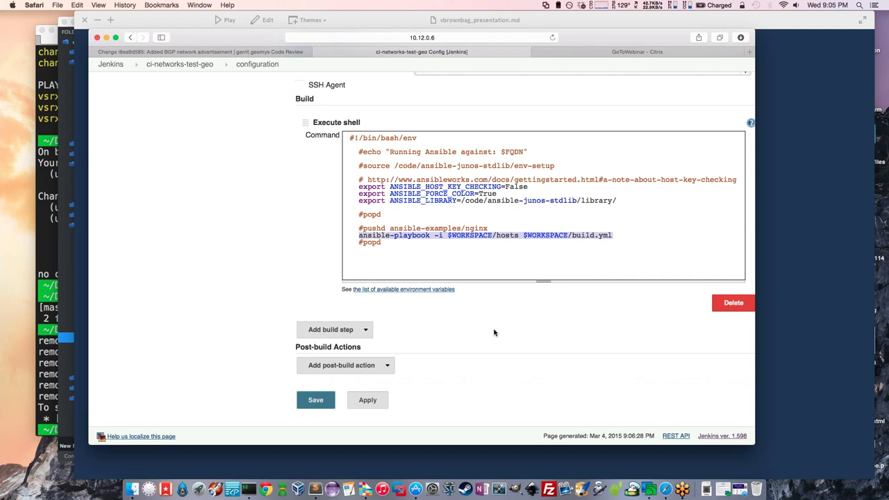
left_click(455, 243)
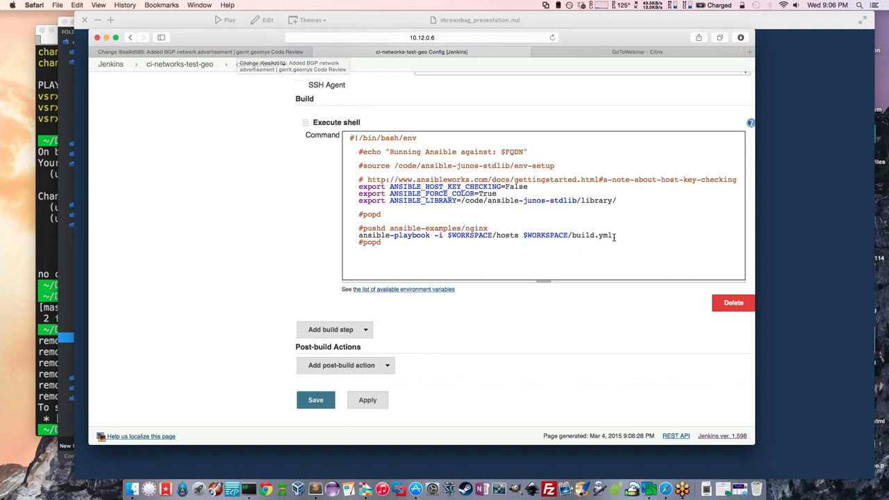
Step: Return to Sublime Text, misspell "grouplist" as "groulist" in bgp.xml's neighbor for loop, and save the file
left_click(254, 52)
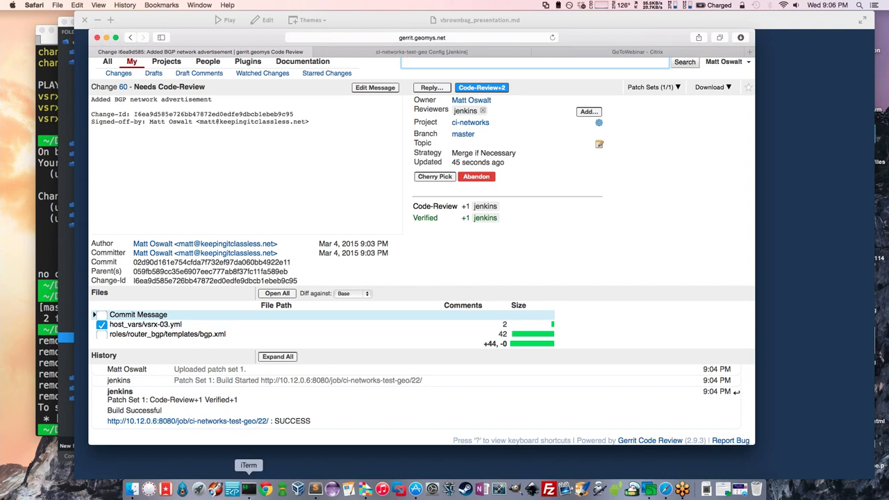
left_click(249, 491)
key("super+Tab")
key("super+Tab")
key("super+Tab")
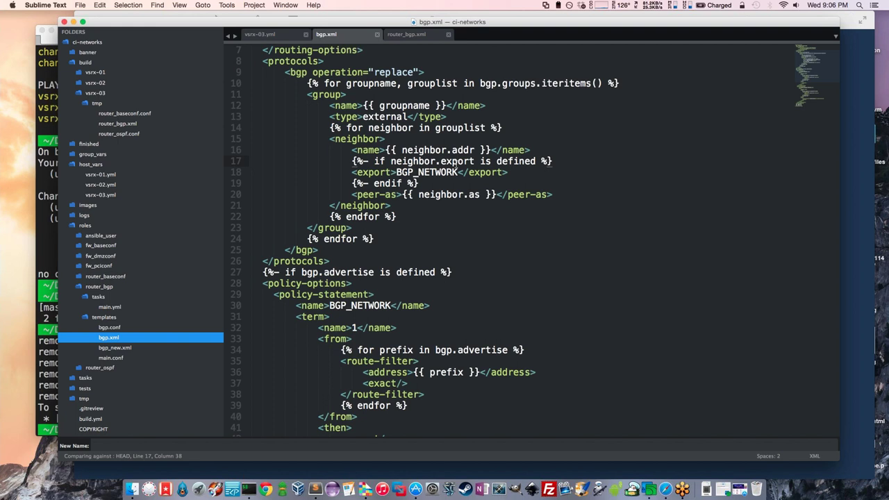
key("Right")
key("BackSpace")
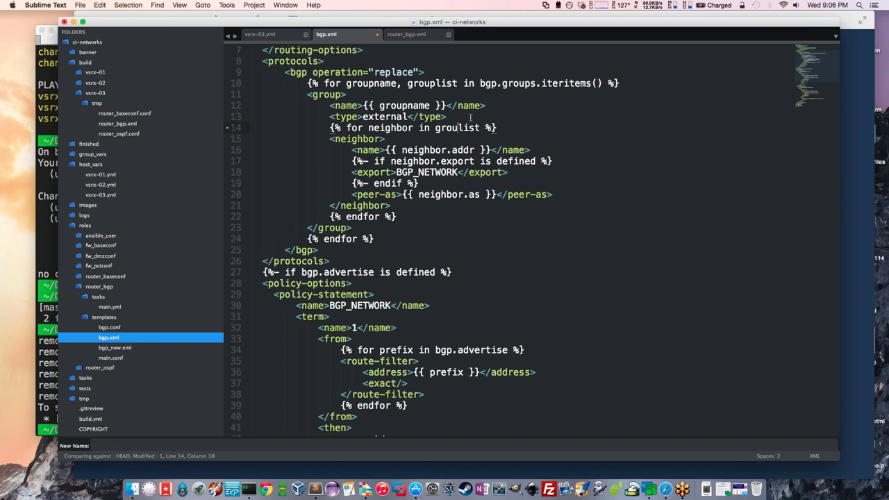
double_click(457, 128)
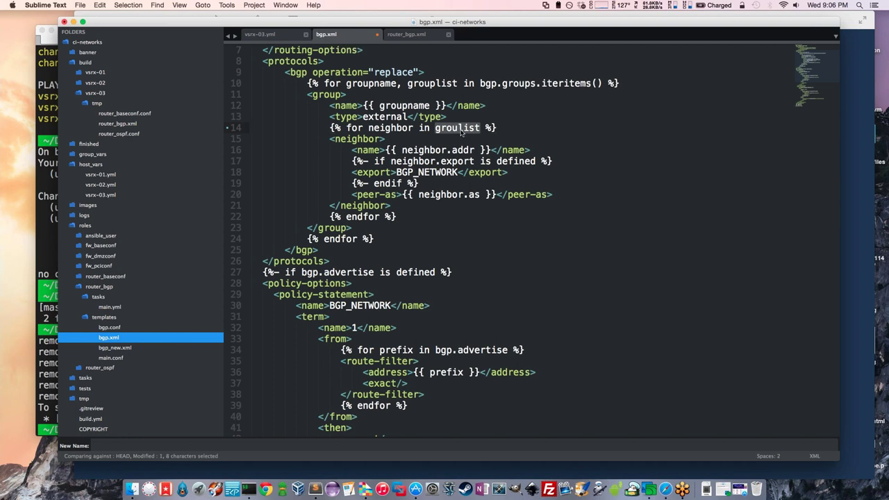
key("super+s")
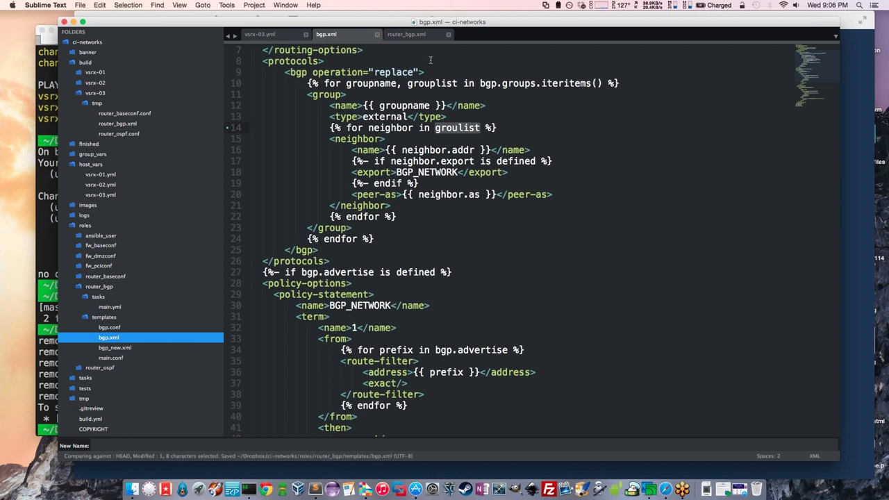
Step: Switch to iTerm, check the git status, and stage roles/router_bgp/templates/bgp.xml
key("super+Tab")
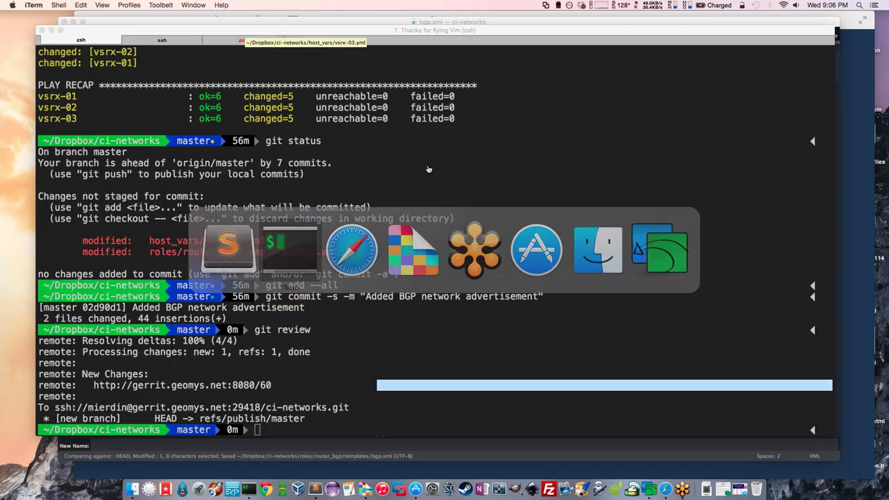
type("git status")
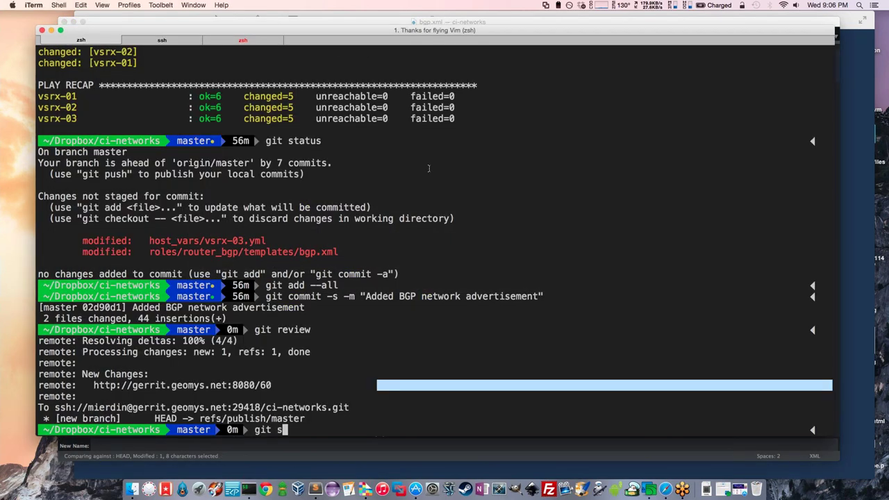
key("Return")
type("git add")
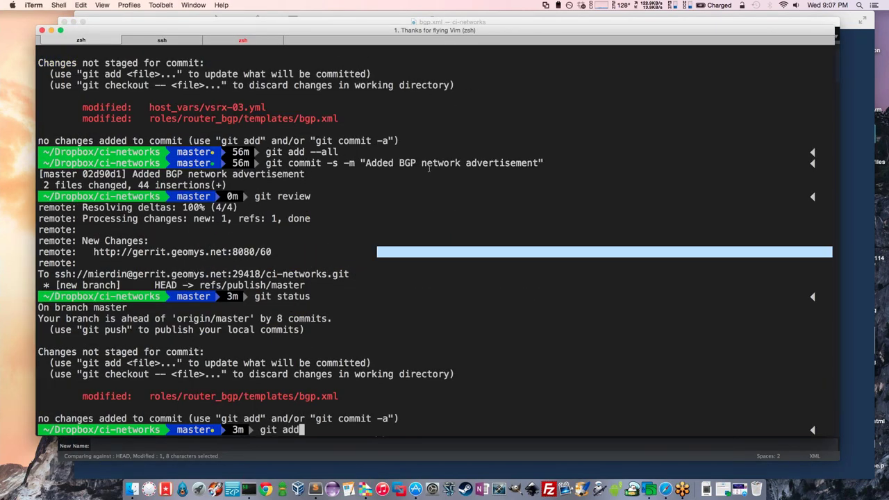
type(" roles/router_bgp/templates/bgp.xml")
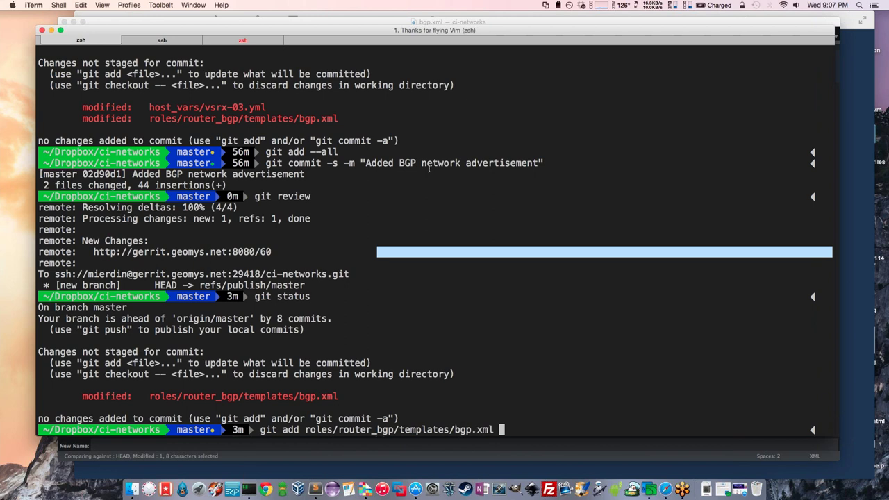
key("Return")
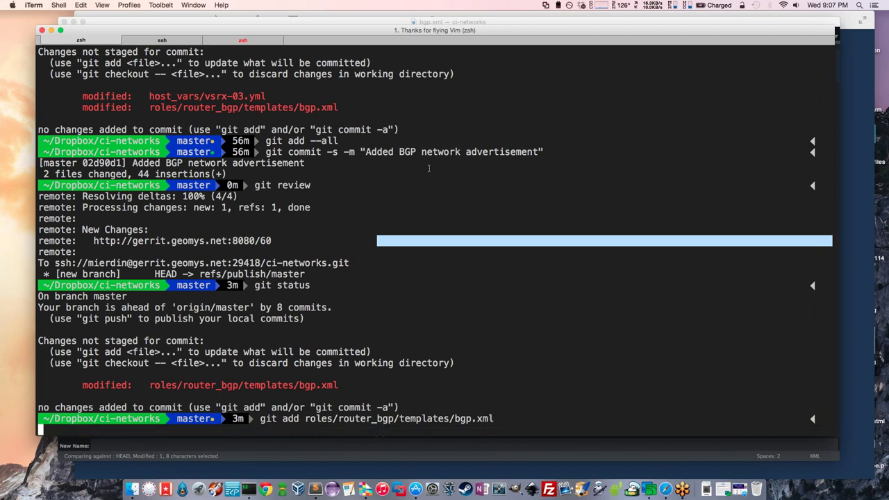
Step: Amend the last commit with the sign-off option, keeping the existing commit message
type("git ")
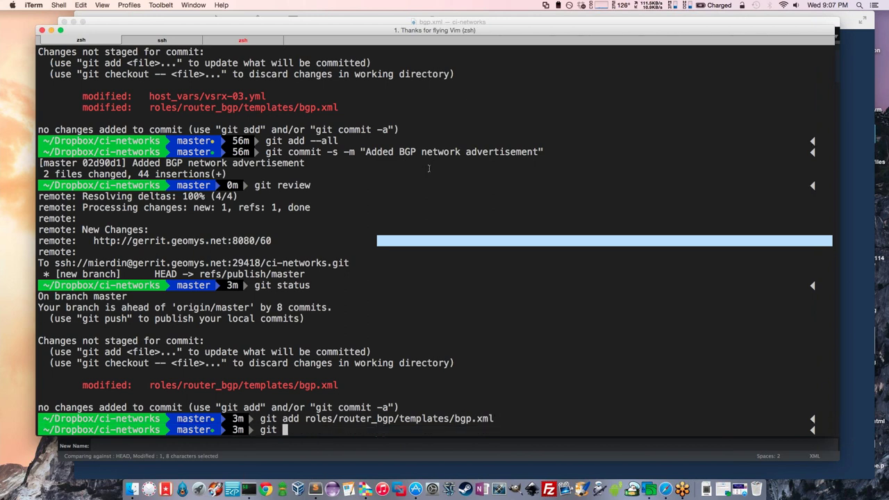
type("commit -s --am")
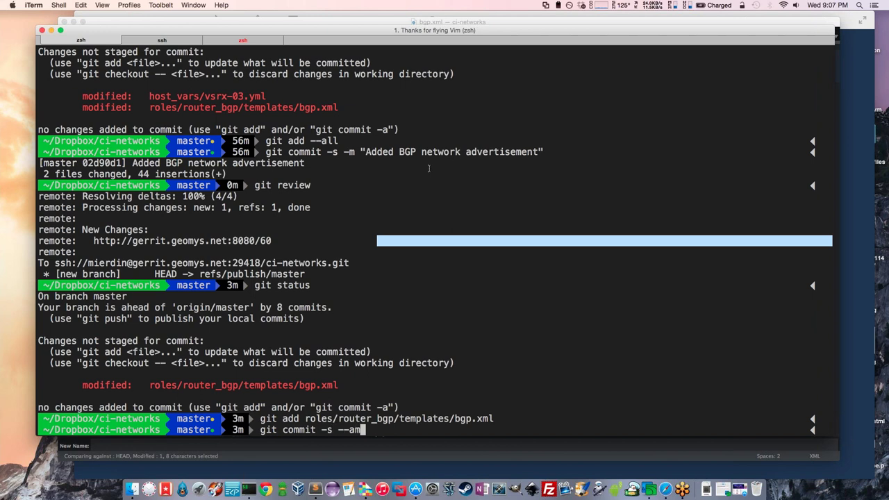
type("end")
key("Return")
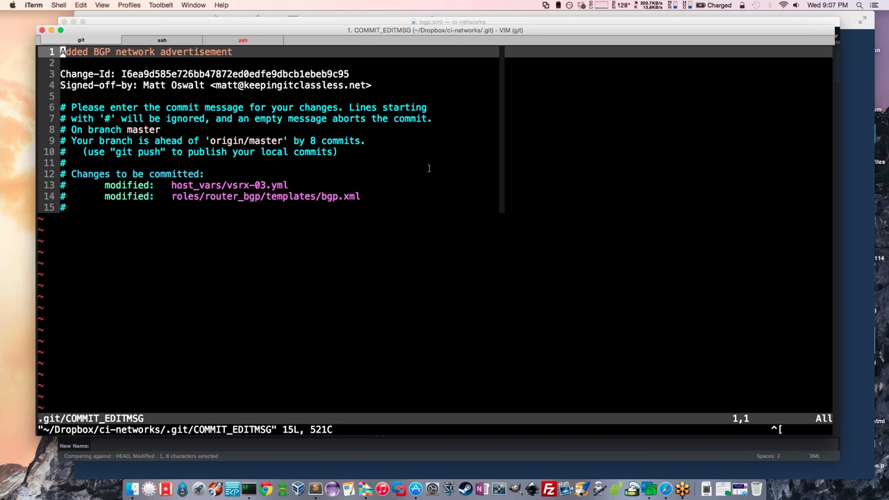
type(":wq")
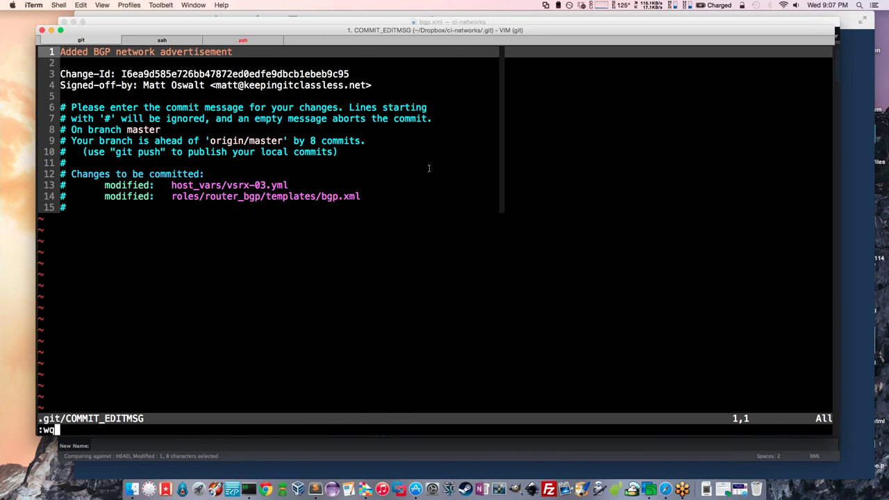
key("Return")
Step: Submit the amended commit to Gerrit with git review
type("git")
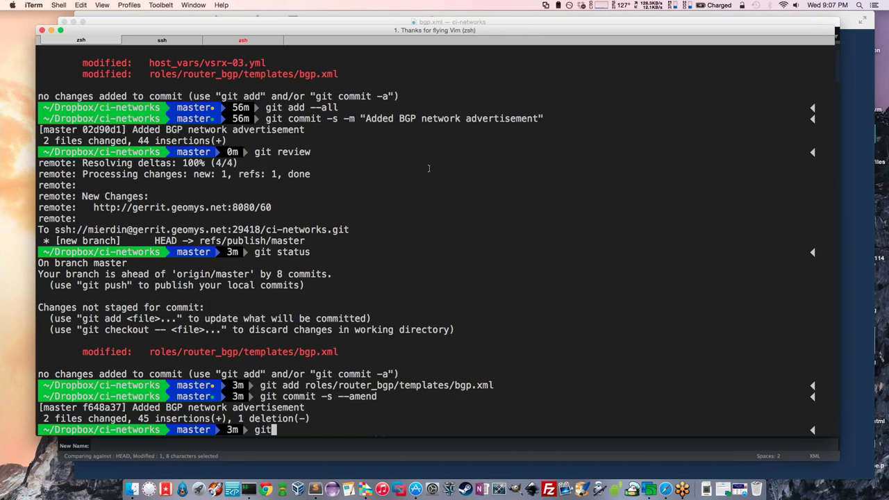
type(" review")
key("Return")
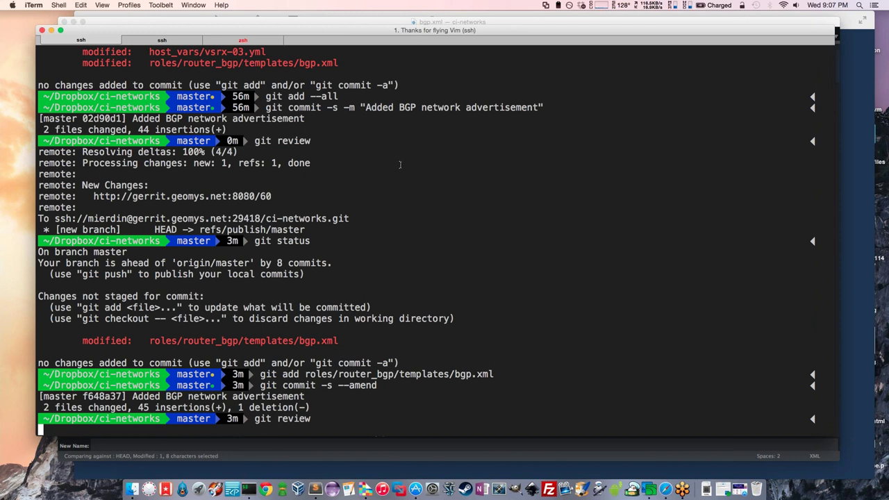
Step: Switch to Safari, reopen the "Added BGP network advertisement" change from the own changes, and expand the patch set 2 upload entry in its history
key("super+Tab")
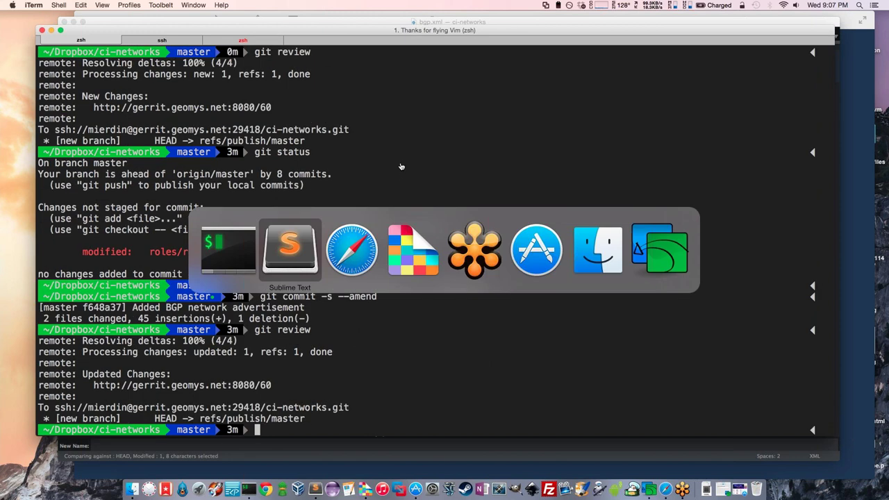
key("super+Tab")
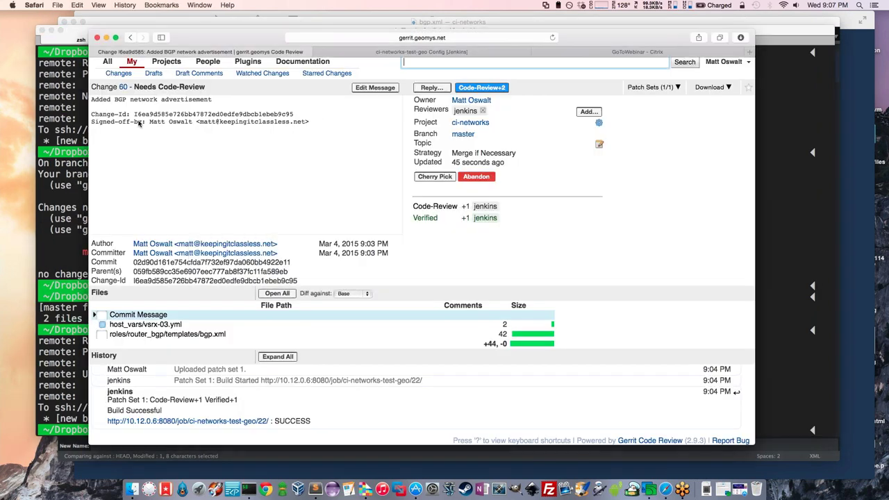
left_click(117, 75)
left_click(169, 142)
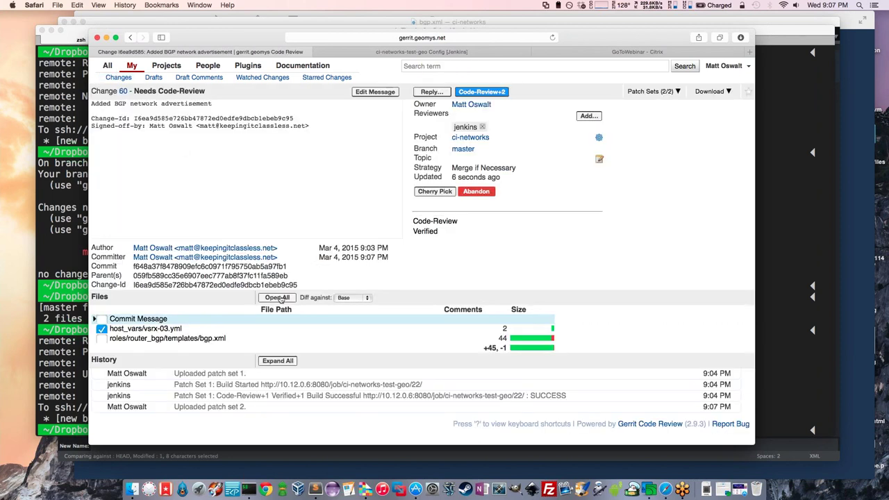
left_click(197, 408)
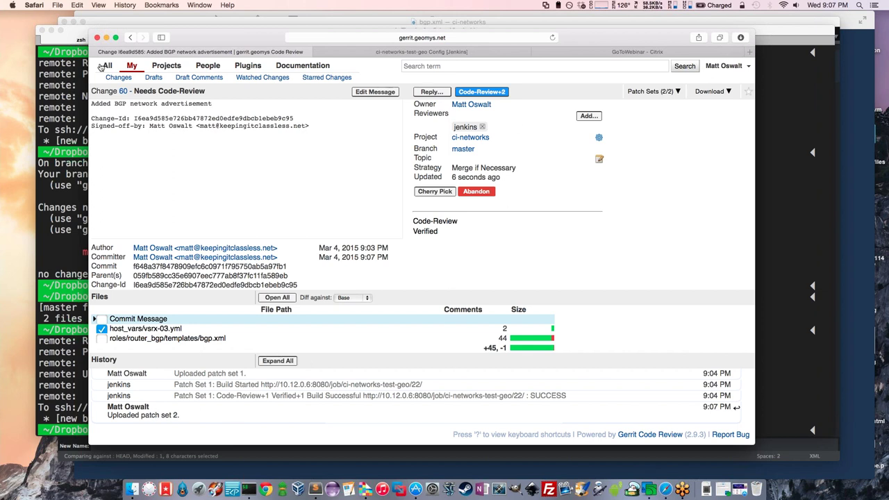
Step: Reload the change and examine the latest jenkins history entry and the Verified vote for patch set 2
left_click(552, 37)
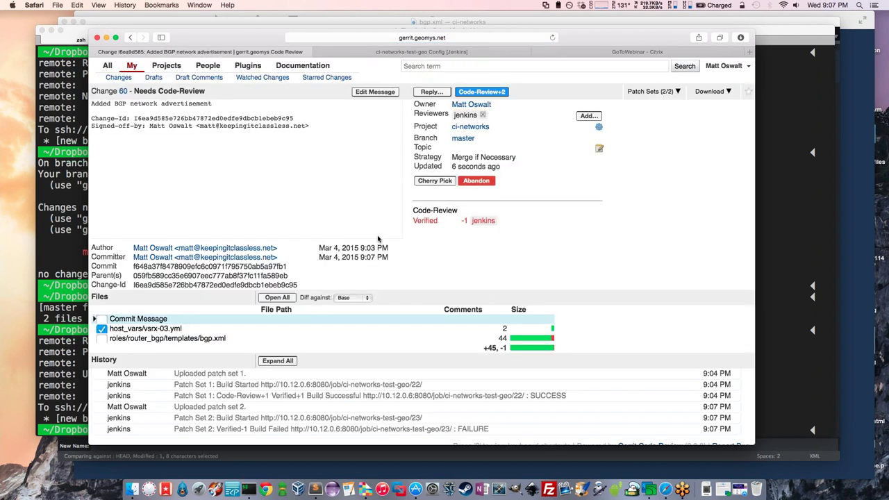
scroll(313, 298, "down", 1)
scroll(253, 355, "down", 3)
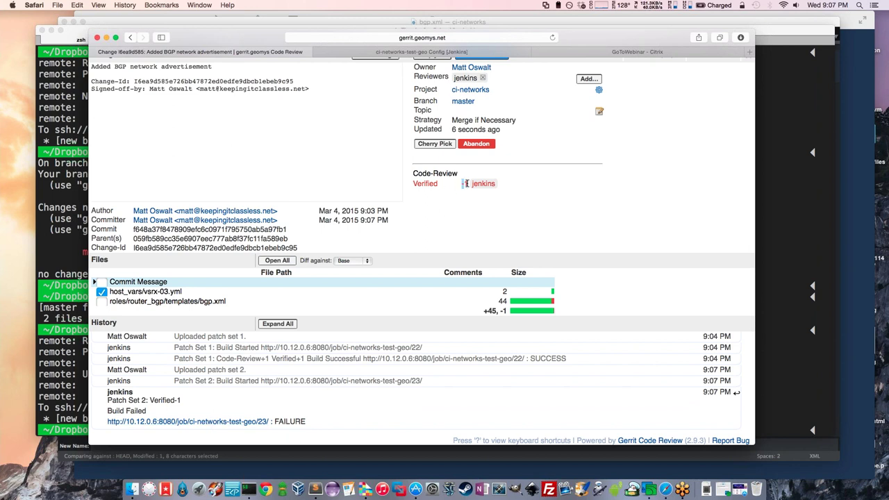
scroll(591, 237, "up", 3)
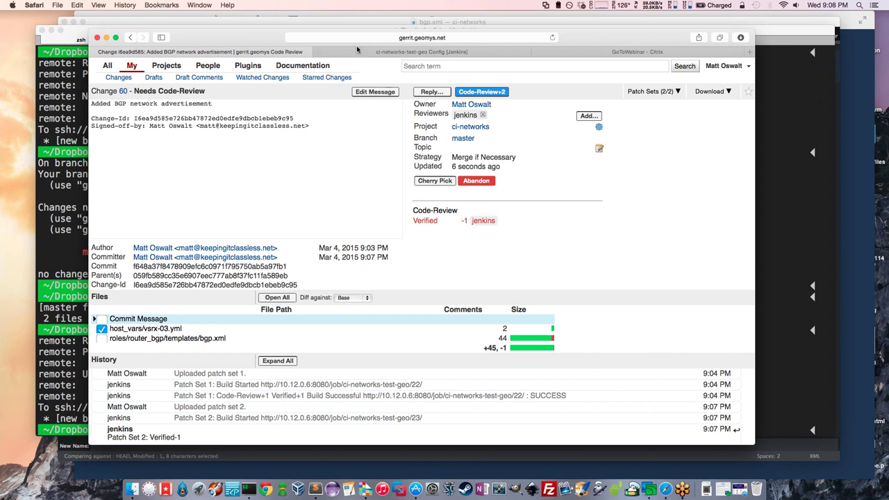
Step: Open the bgp.xml diff and save a draft comment on "groulist" in line 14 reading "This is a typo. Please resubmit."
left_click(169, 338)
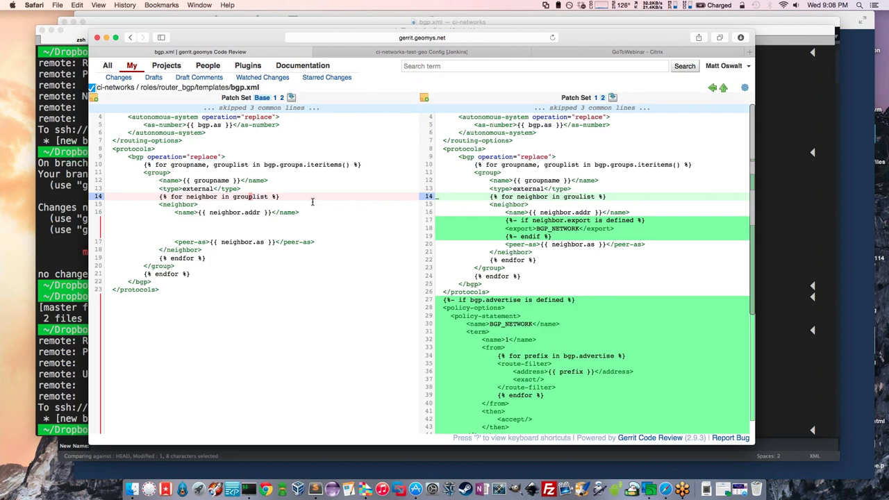
double_click(579, 197)
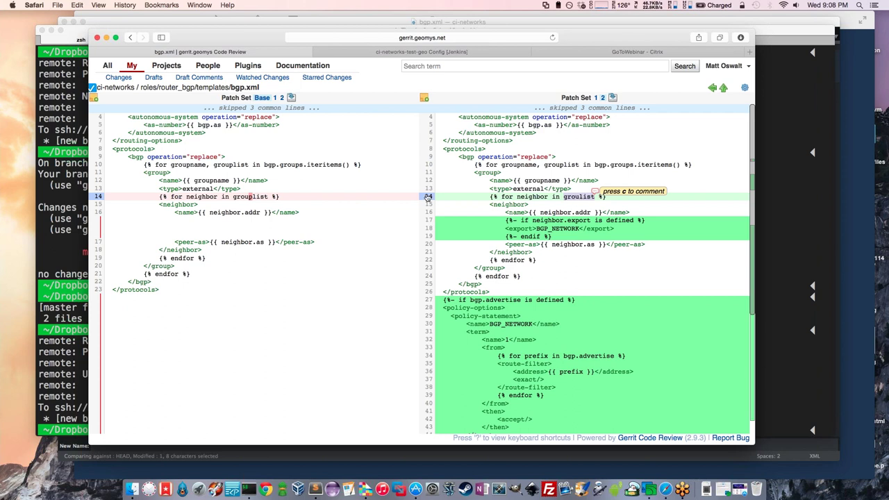
key("c")
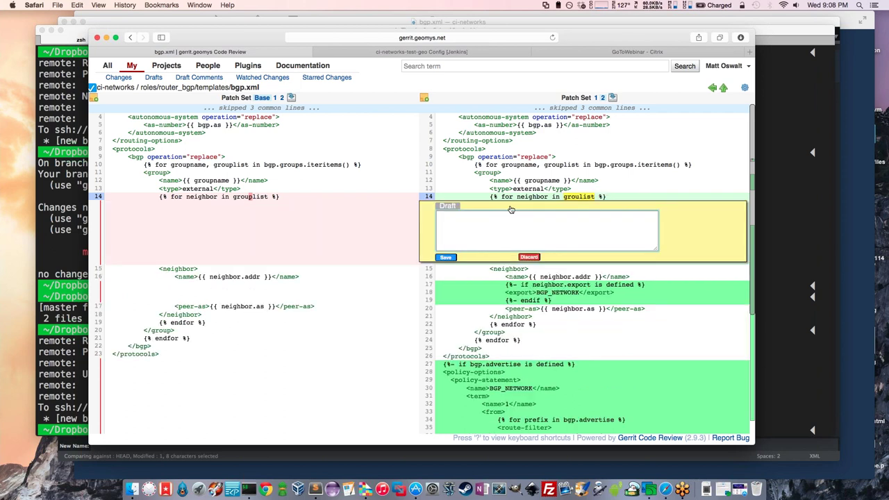
type("This is a typo. Please resubmit.")
left_click(445, 258)
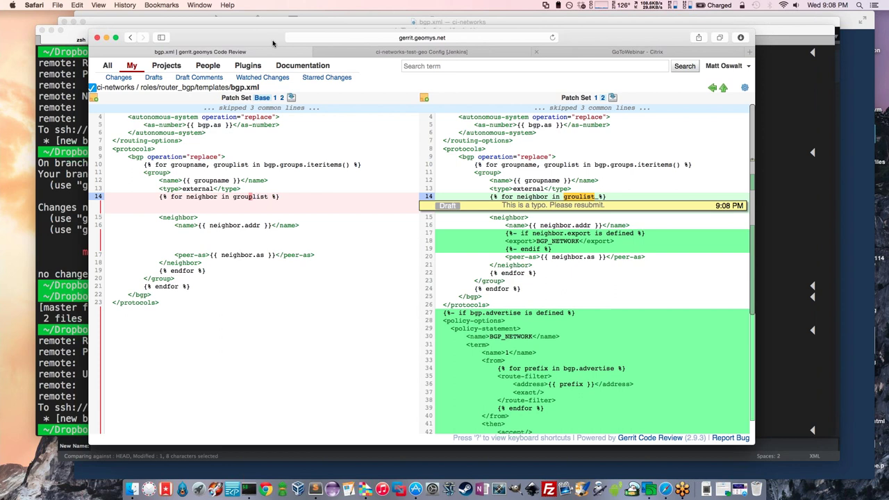
Step: Go back to Jenkins and leave the ci-networks-test-geo configuration for the dashboard
left_click(437, 53)
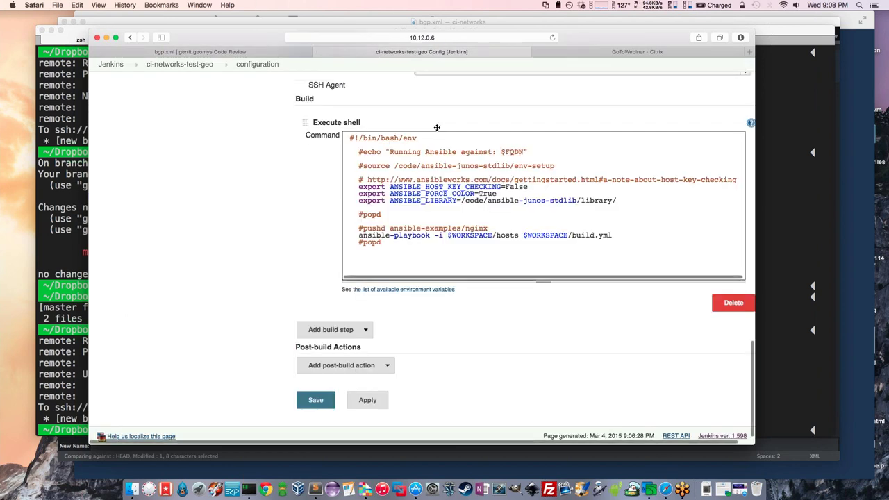
scroll(437, 132, "up", 15)
scroll(389, 129, "up", 15)
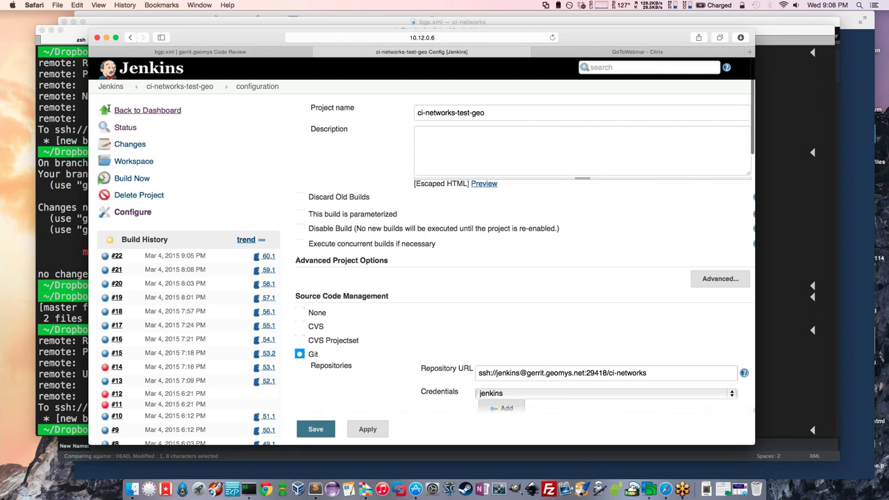
left_click(128, 111)
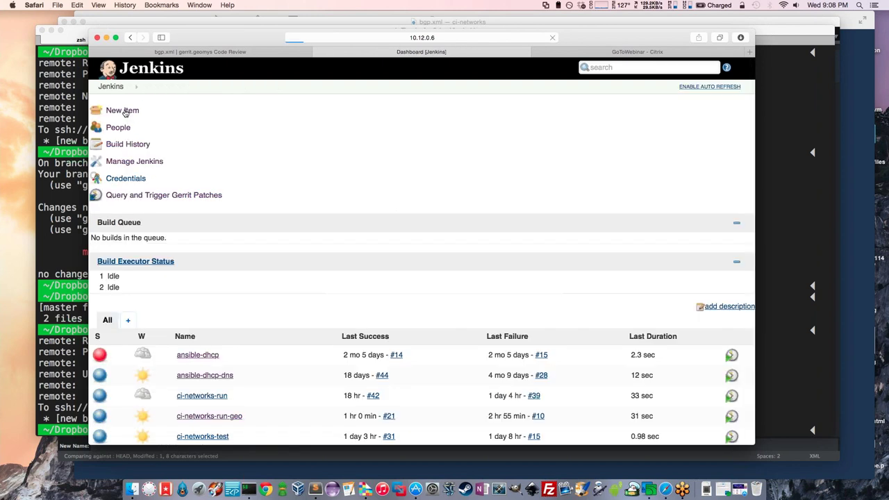
Step: Return to Sublime Text, correct "groulist" to "grouplist" in line 14 of bgp.xml, and save the file
key("super+Tab")
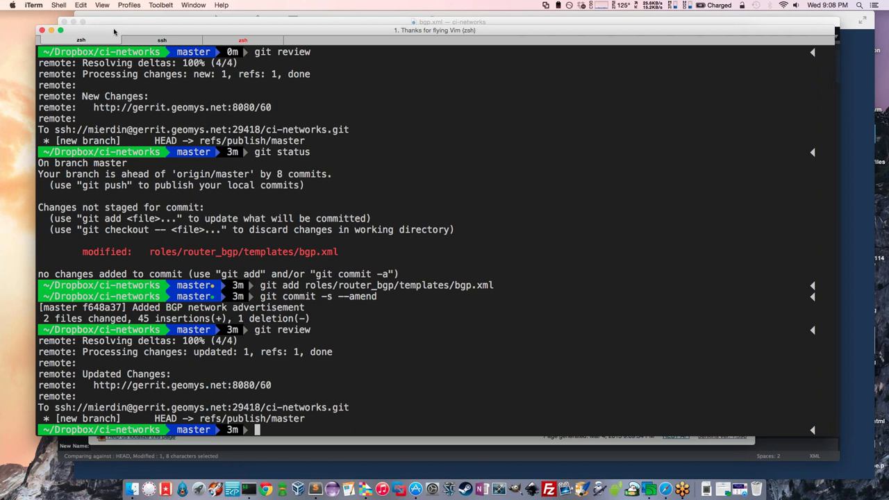
left_click_drag(112, 32, 106, 32)
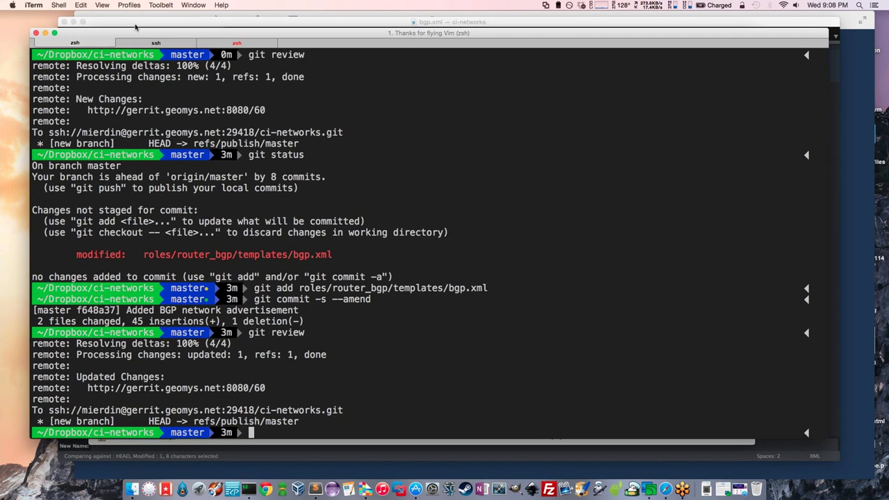
left_click(131, 26)
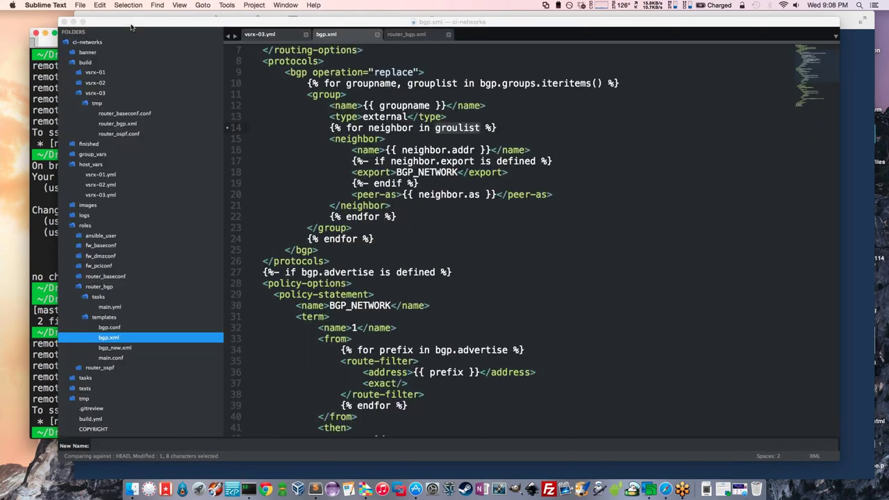
left_click(468, 127)
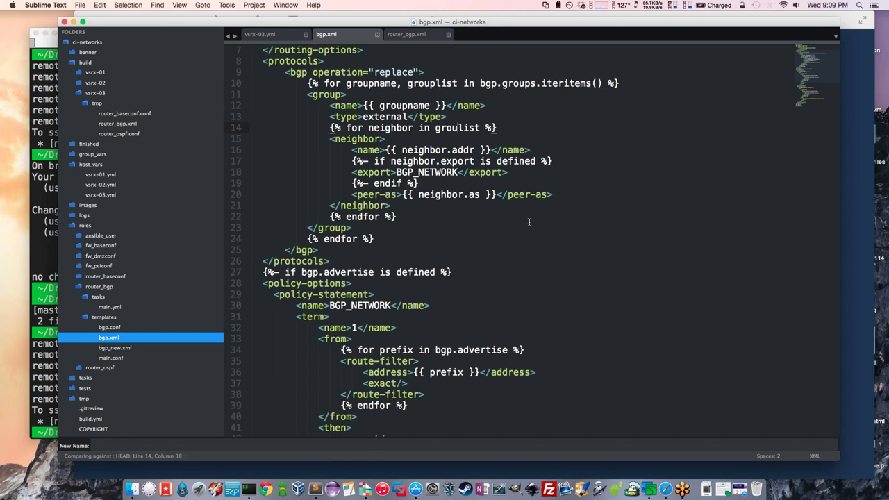
type("p")
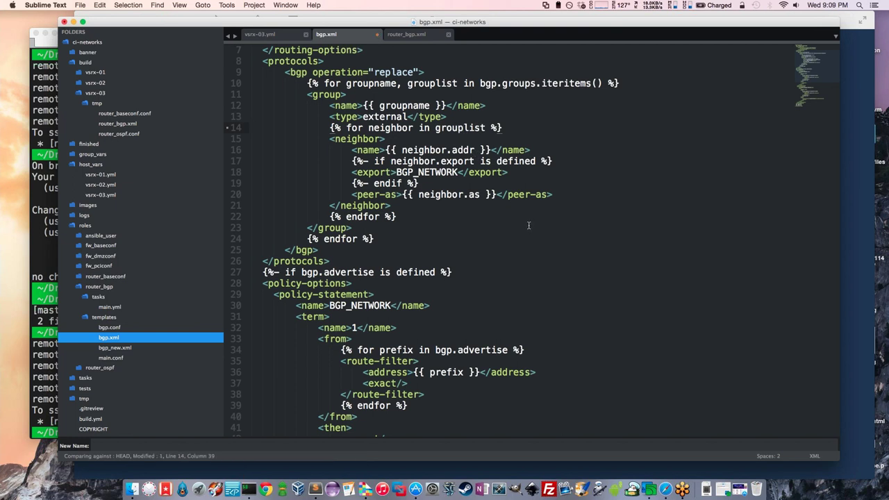
key("super+s")
Step: Switch to iTerm and stage the corrected roles/router_bgp/templates/bgp.xml by reusing the earlier git add command
key("super+Tab")
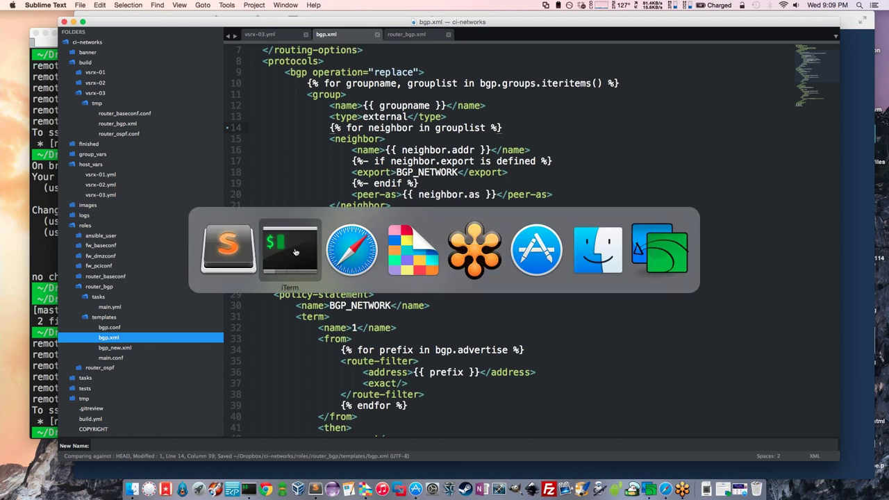
left_click(294, 251)
key("Up")
key("Up")
key("Up")
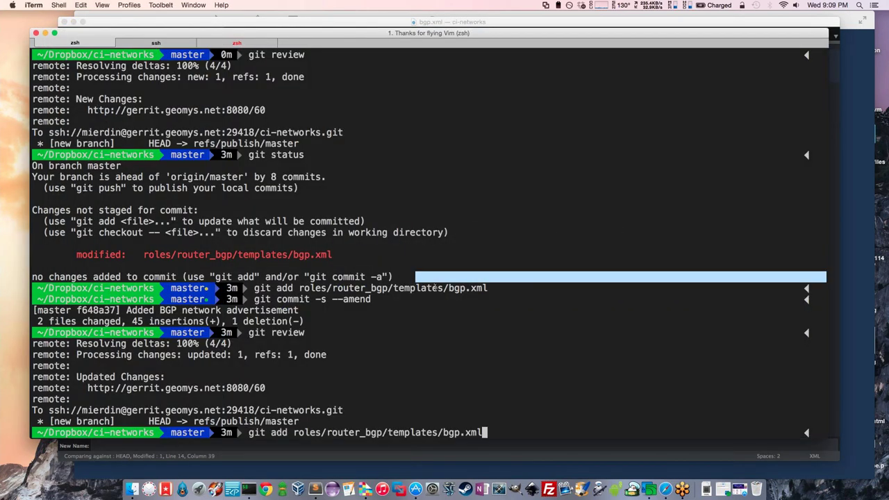
key("Return")
Step: Rerun git commit -s --amend to fold the corrected template into the last commit, keeping its message
key("Up")
key("Up")
key("Up")
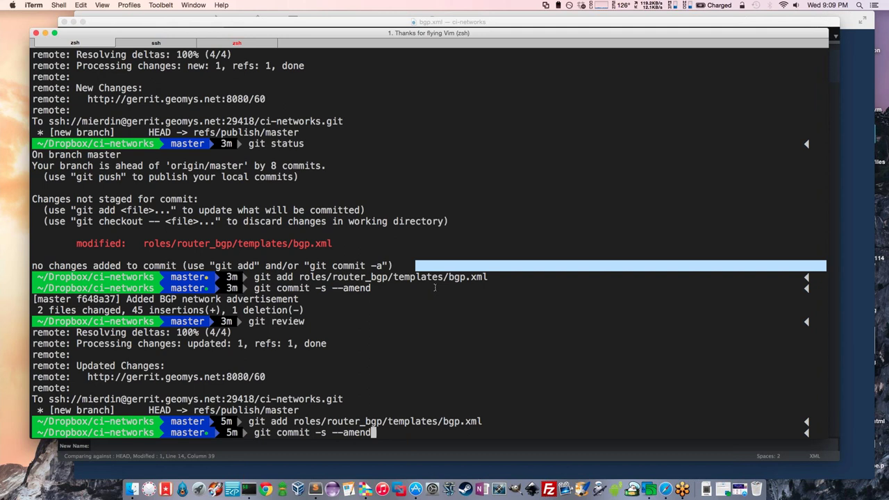
key("Return")
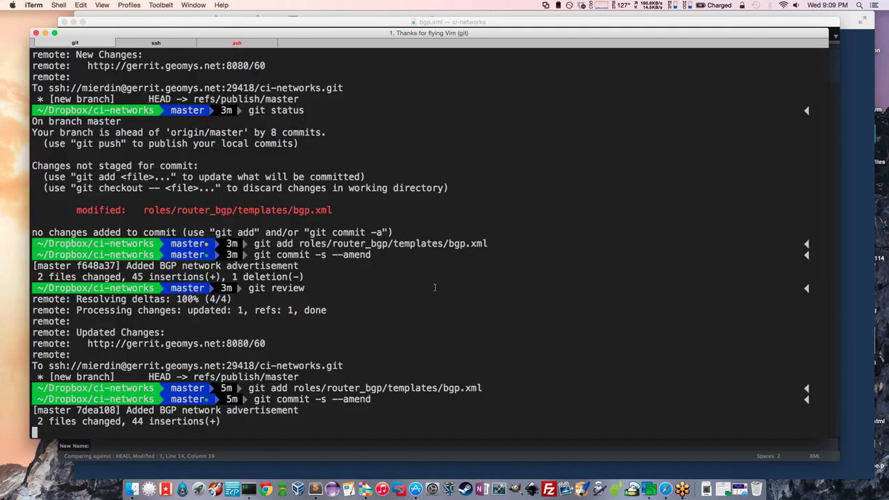
Step: Resubmit the amended commit to Gerrit with git review
type("gi")
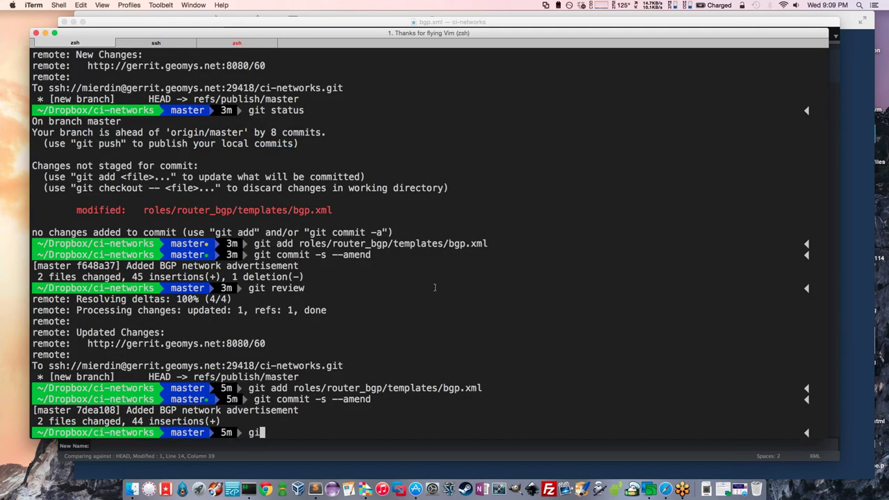
type("t review")
key("Return")
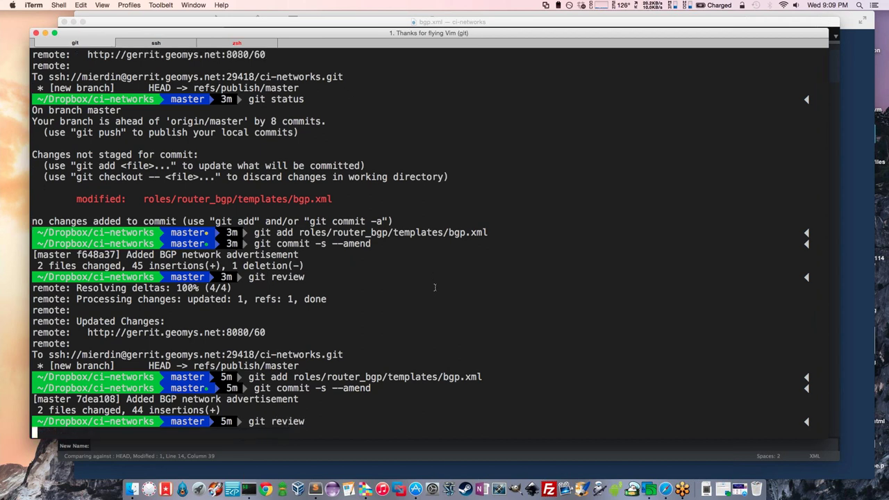
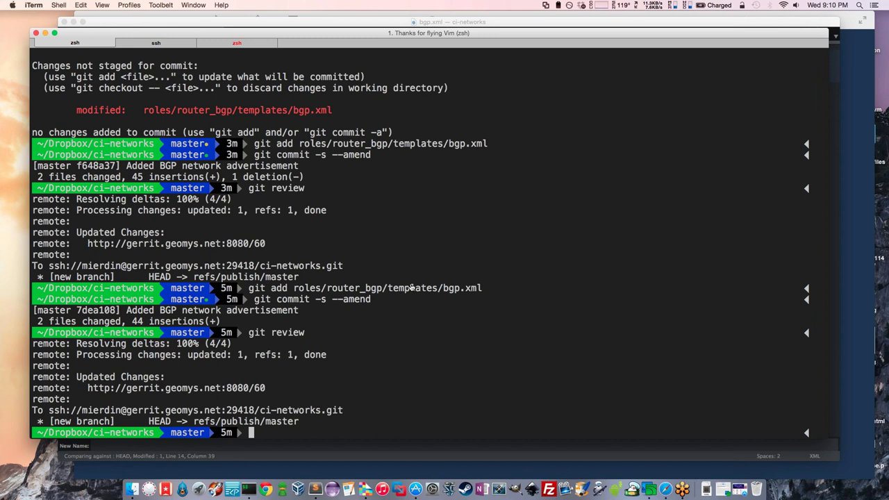
Step: Switch to Safari and open the "Added BGP network advertisement" change from My Reviews in Gerrit
key("super+Tab")
key("super+Tab")
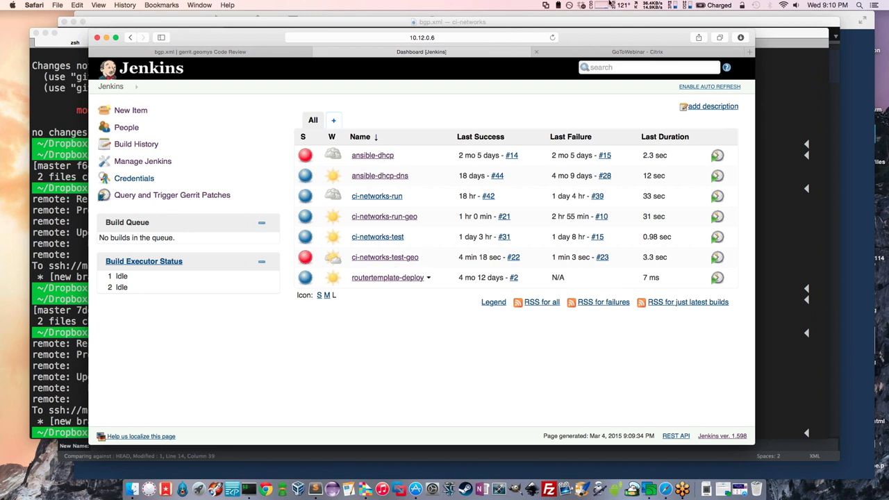
left_click(251, 54)
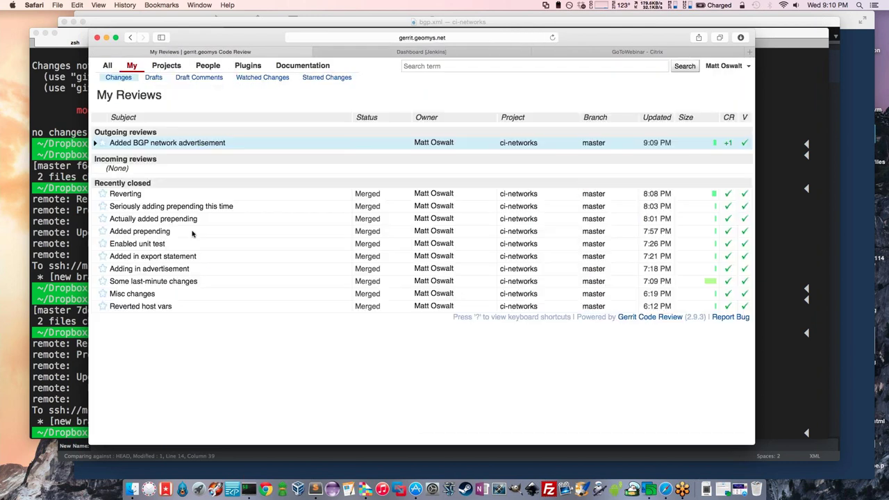
left_click(173, 146)
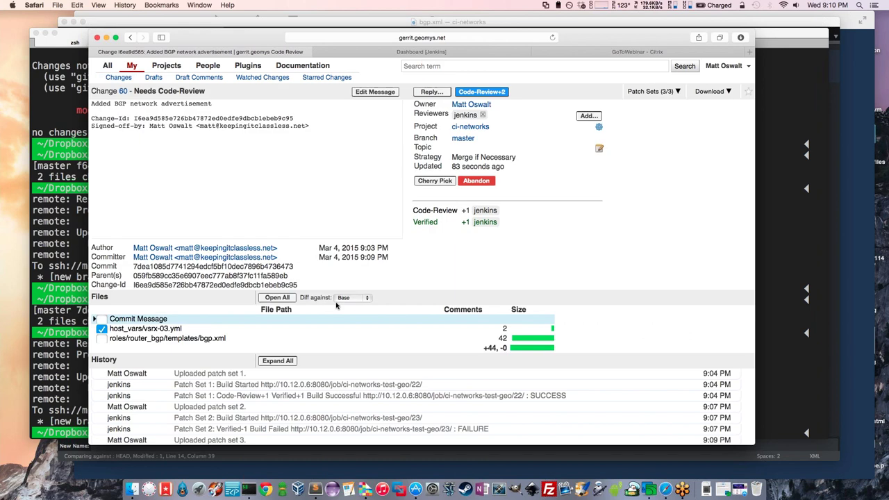
scroll(312, 125, "down", 2)
Step: Check the job statuses on the Jenkins dashboard and return to the Gerrit change
left_click(449, 54)
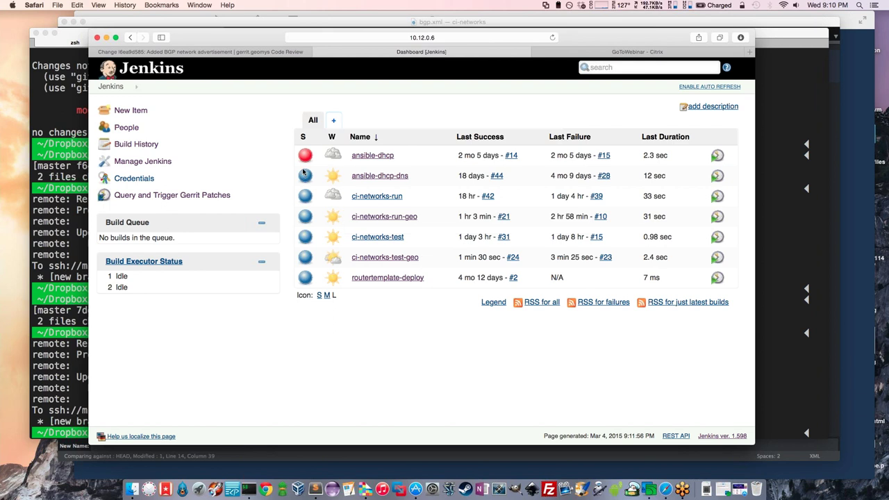
left_click(253, 54)
scroll(209, 154, "up", 2)
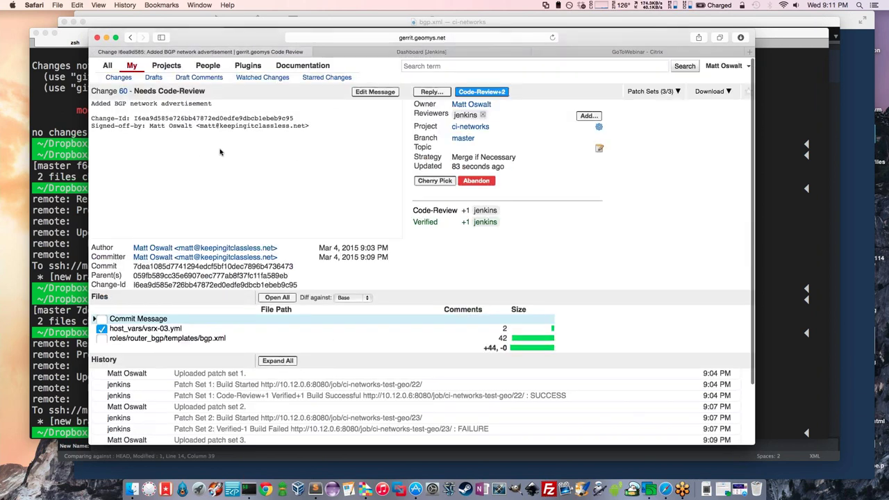
Step: Reopen the "Added BGP network advertisement" change from the My Changes list and examine its patch set history and Jenkins's Verified score
left_click(129, 79)
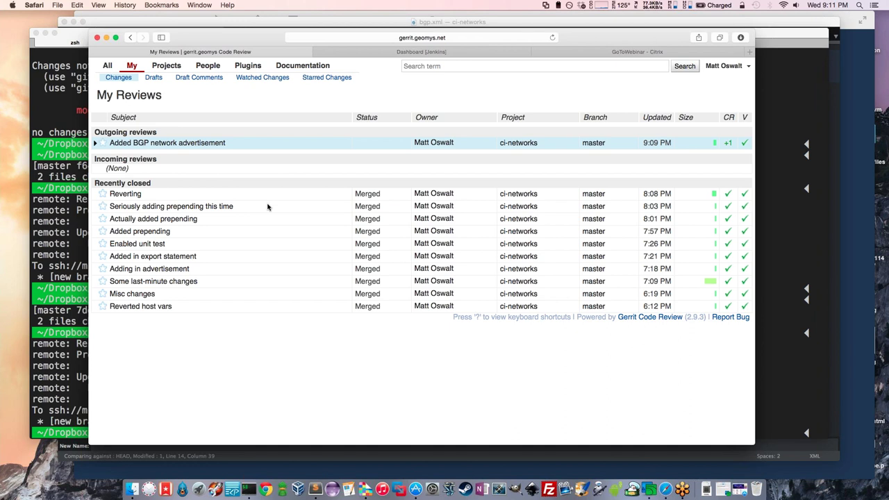
left_click(233, 152)
scroll(505, 260, "down", 2)
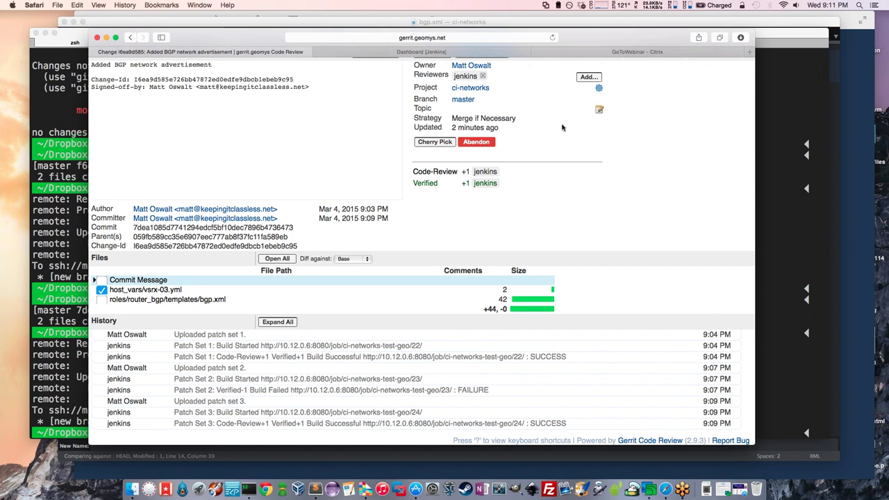
scroll(558, 131, "up", 2)
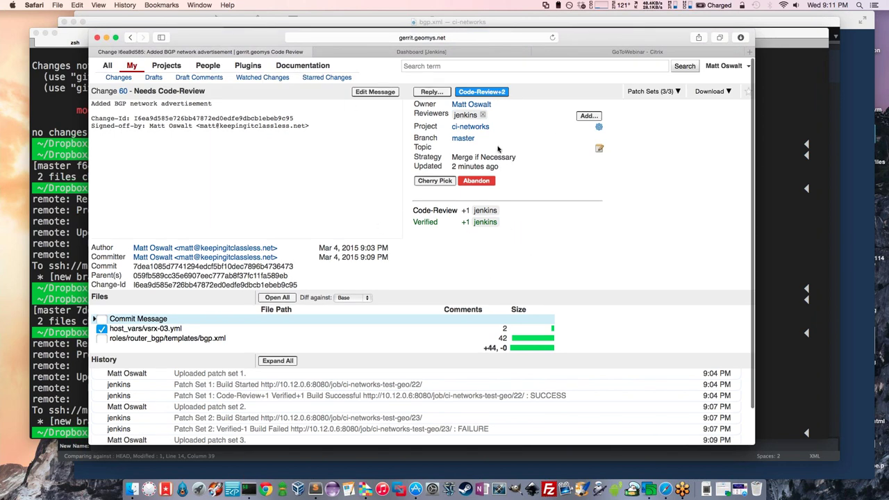
double_click(464, 221)
left_click_drag(464, 221, 460, 221)
left_click(535, 263)
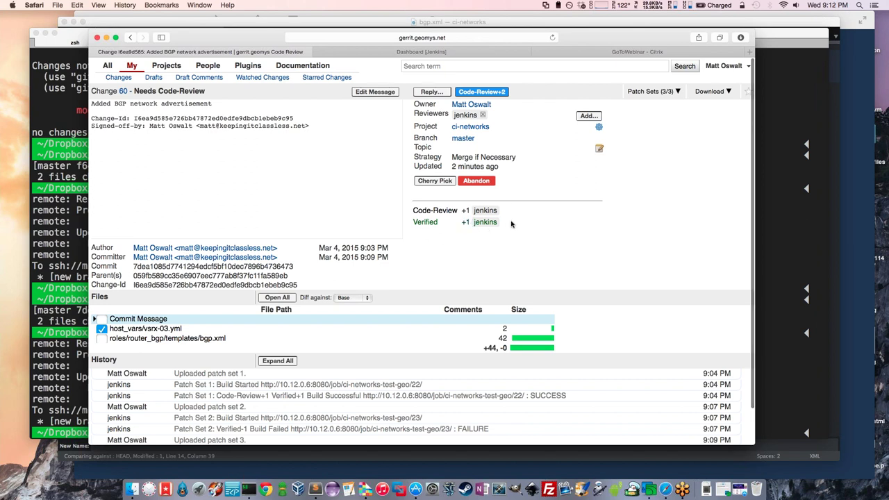
Step: Approve change 60 with Code-Review+2 and submit patch set 3 into master
left_click(490, 93)
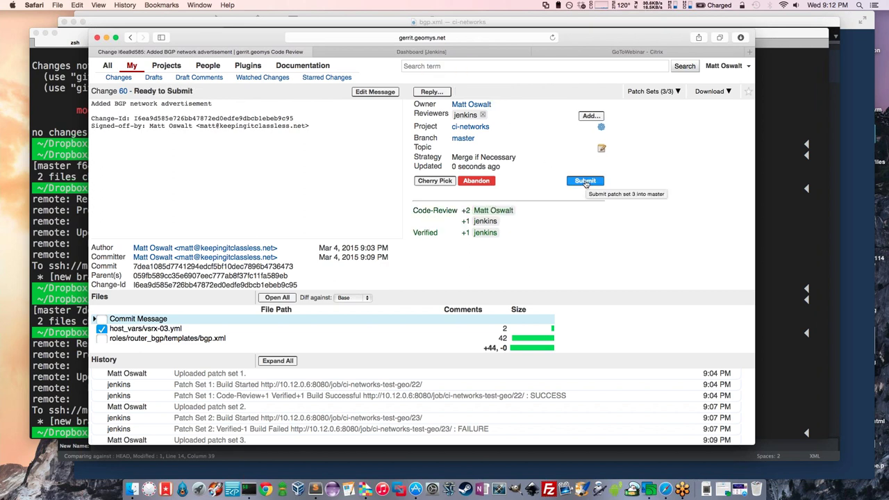
left_click(586, 183)
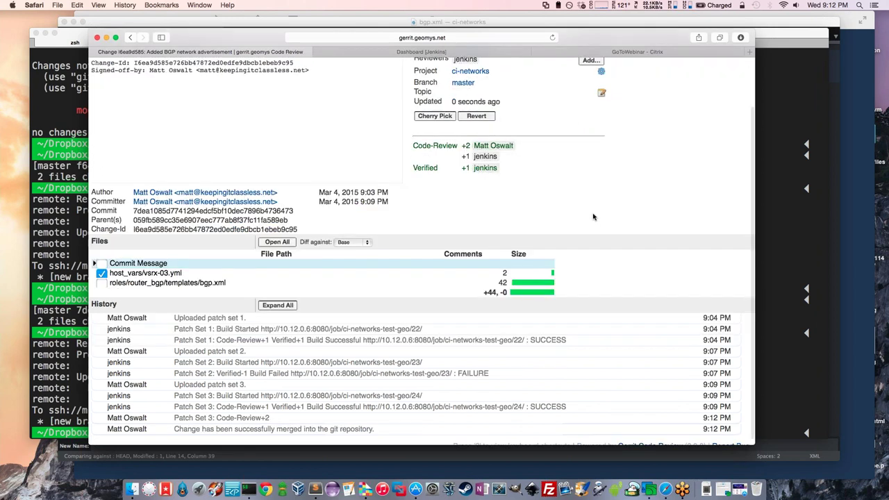
scroll(268, 396, "down", 1)
scroll(268, 395, "down", 2)
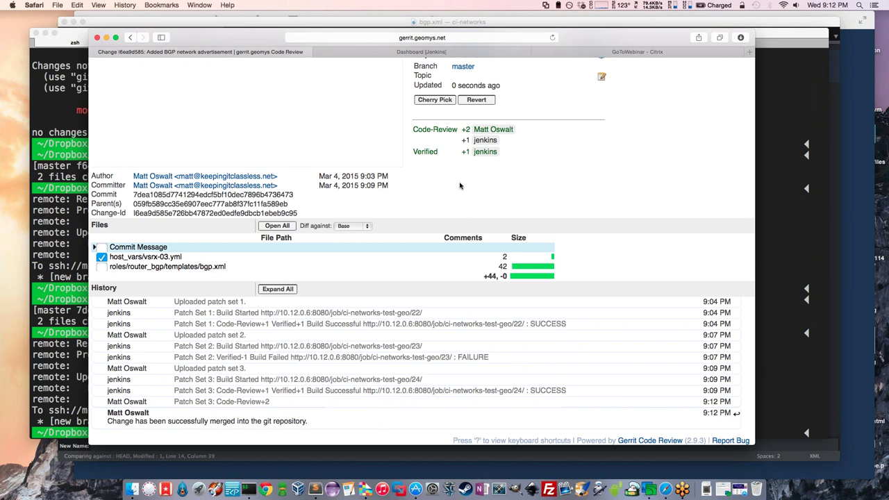
scroll(581, 160, "up", 10)
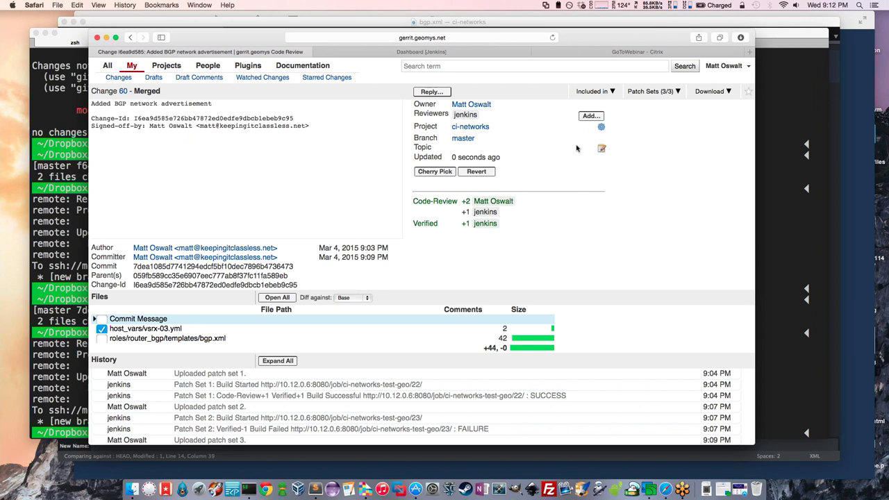
Step: Reload the Jenkins dashboard to check the ci-networks-run-geo job, glancing back at the merged Gerrit change
left_click(485, 52)
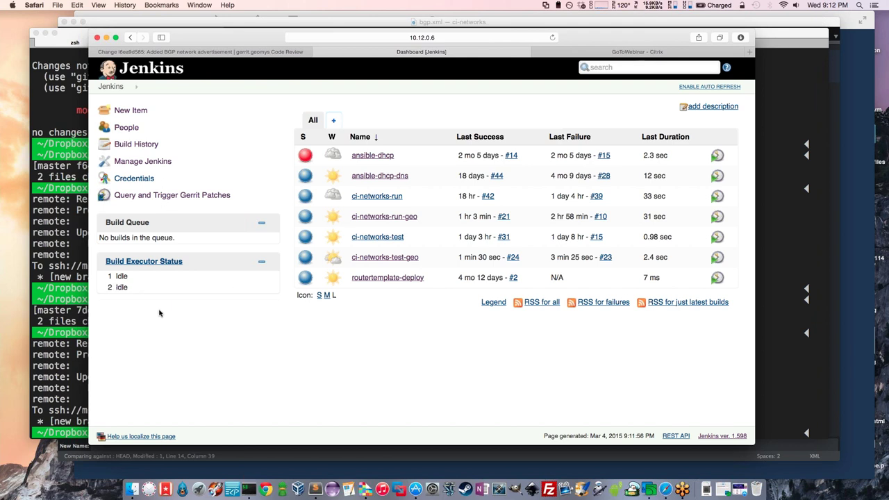
left_click(552, 39)
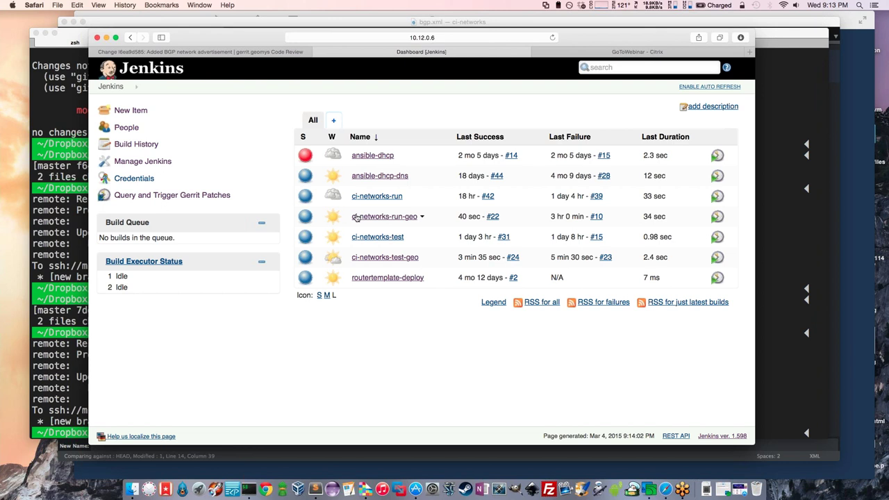
left_click(278, 52)
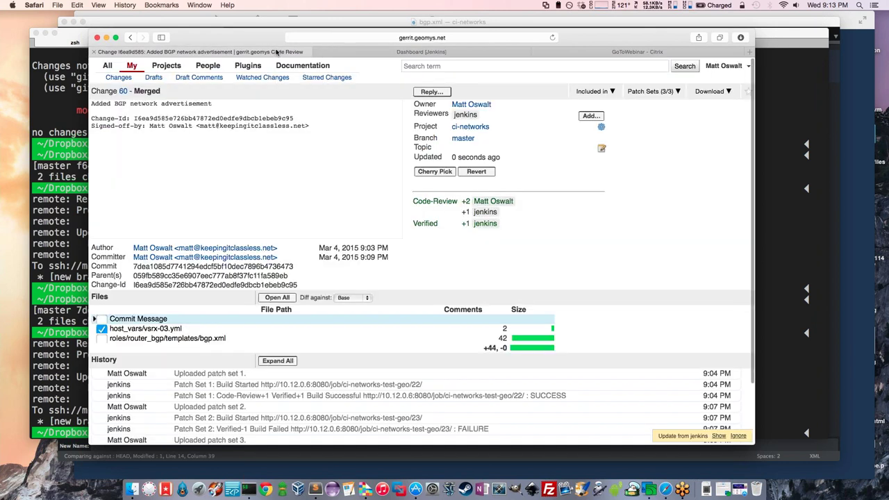
left_click(357, 51)
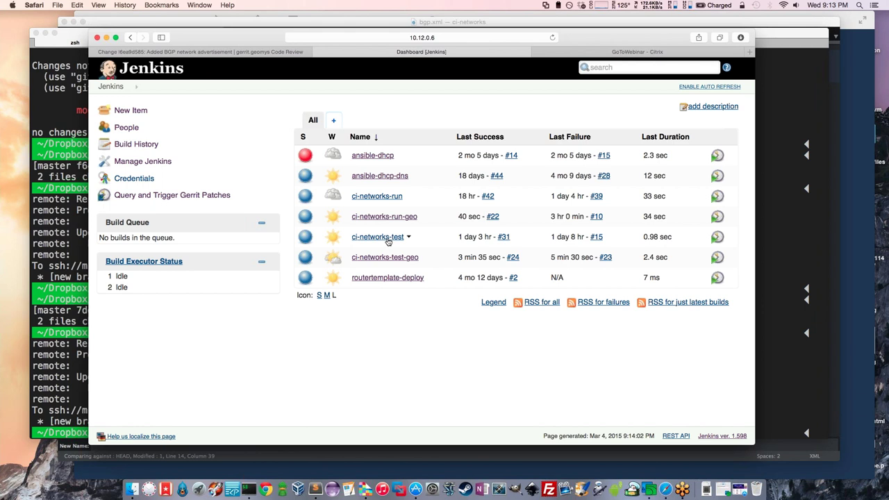
Step: Open the console output of build #22 in the ci-networks-run-geo project
left_click(382, 216)
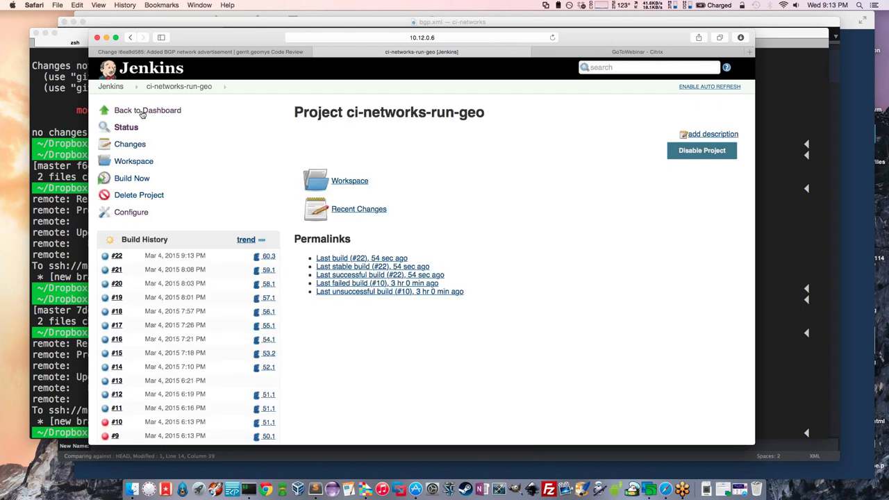
mouse_move(117, 256)
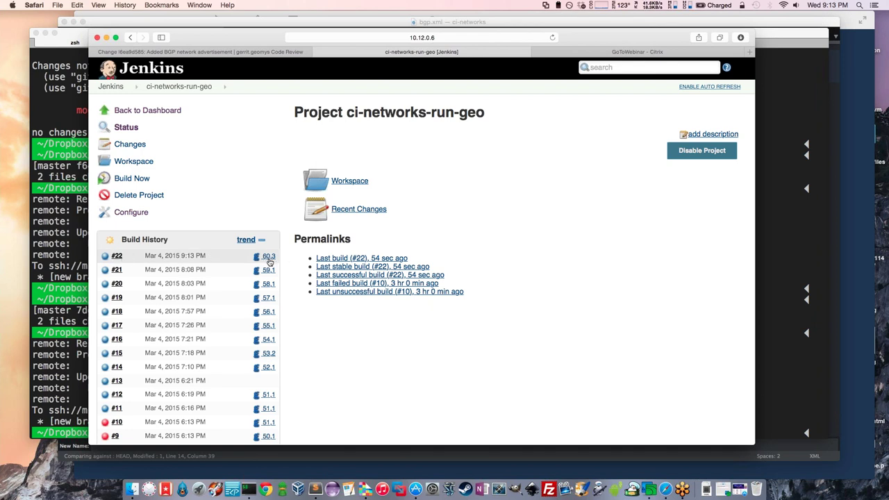
left_click(116, 257)
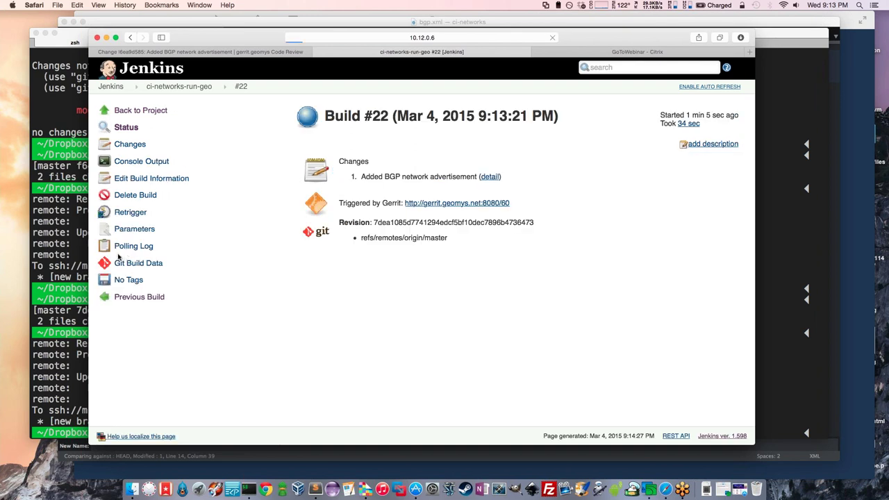
left_click(143, 164)
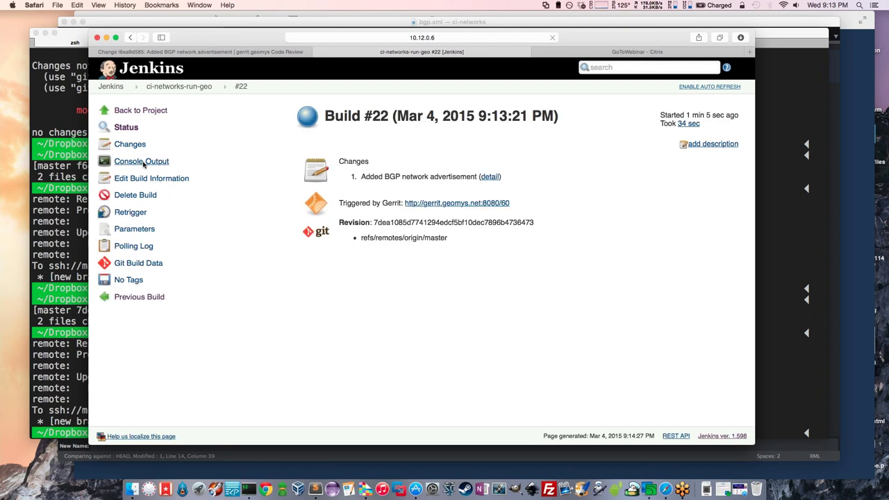
Step: Examine the build #22 console output from the Ansible tasks to the test result, highlighting vsrx-01 and vsrx-03 under Config:Merge:BGP
scroll(364, 166, "down", 5)
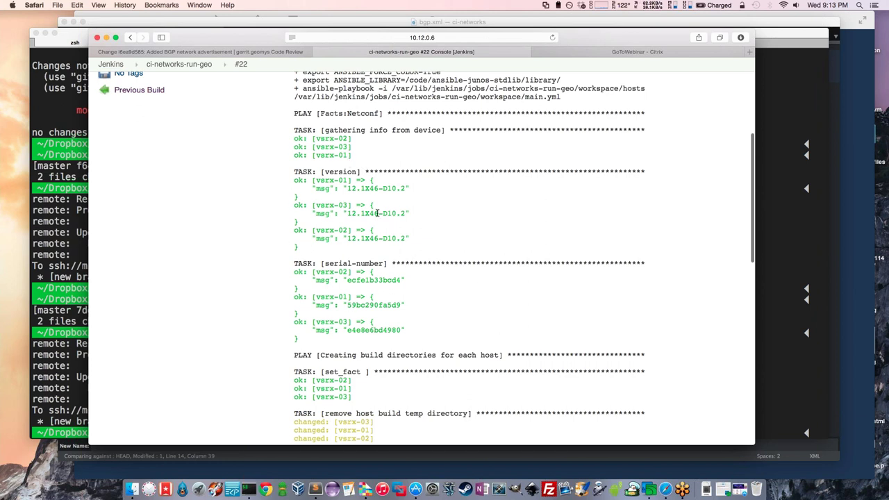
scroll(381, 198, "down", 2)
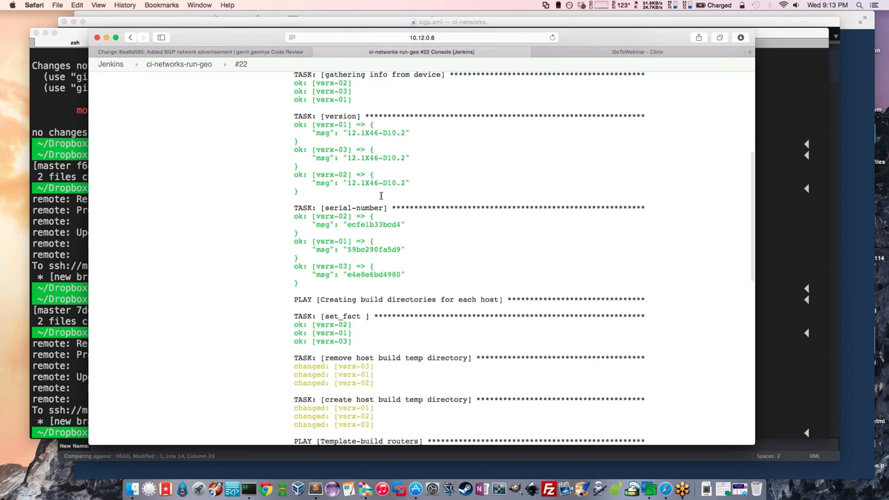
scroll(381, 196, "down", 2)
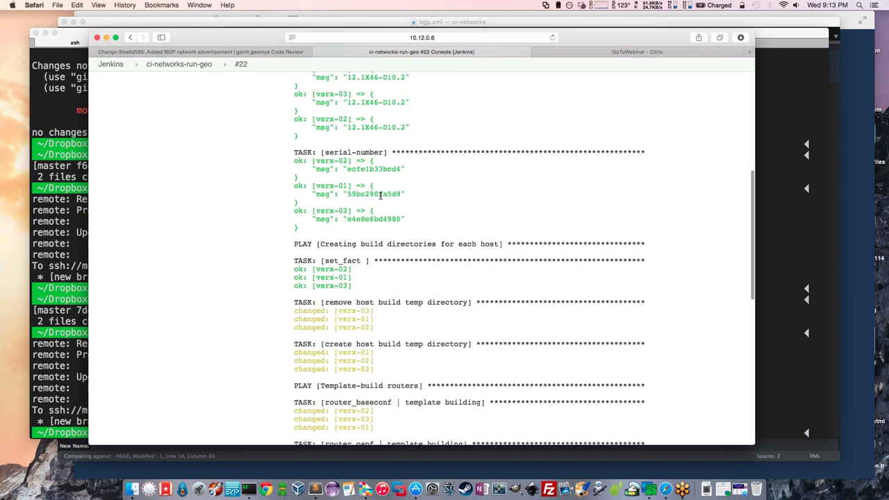
scroll(380, 195, "down", 6)
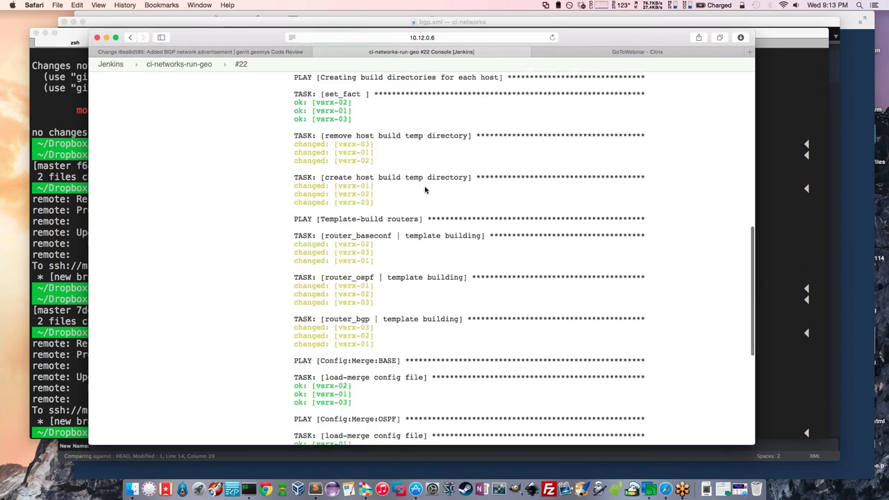
scroll(426, 189, "down", 6)
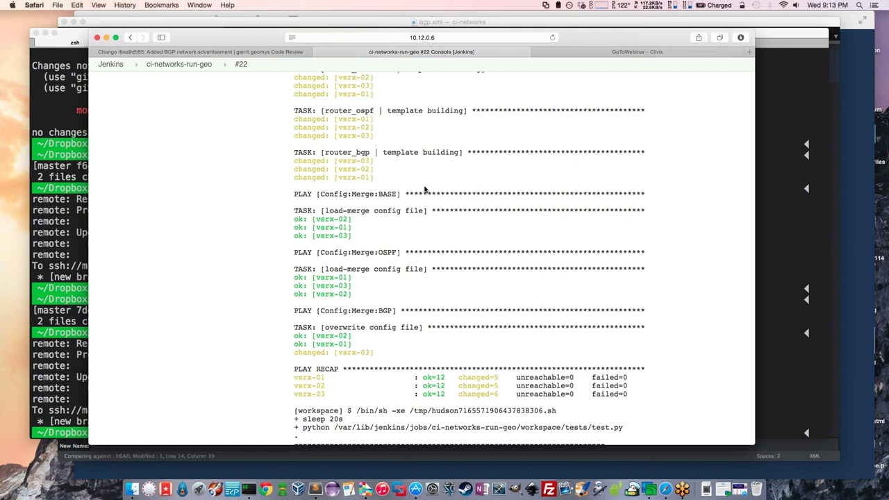
scroll(426, 189, "down", 2)
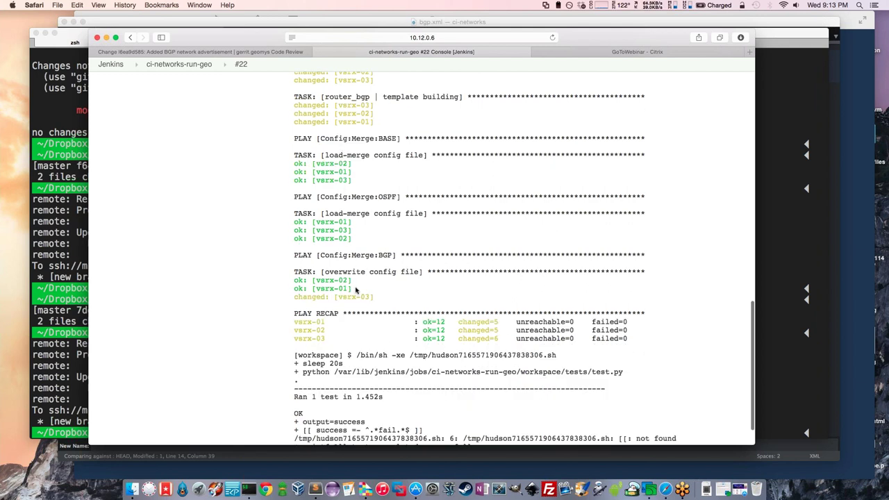
left_click_drag(354, 289, 312, 288)
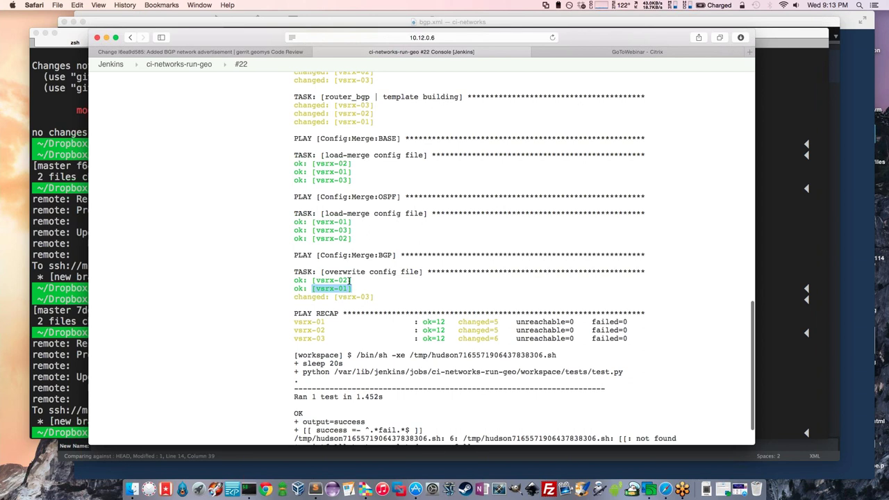
left_click_drag(375, 297, 334, 296)
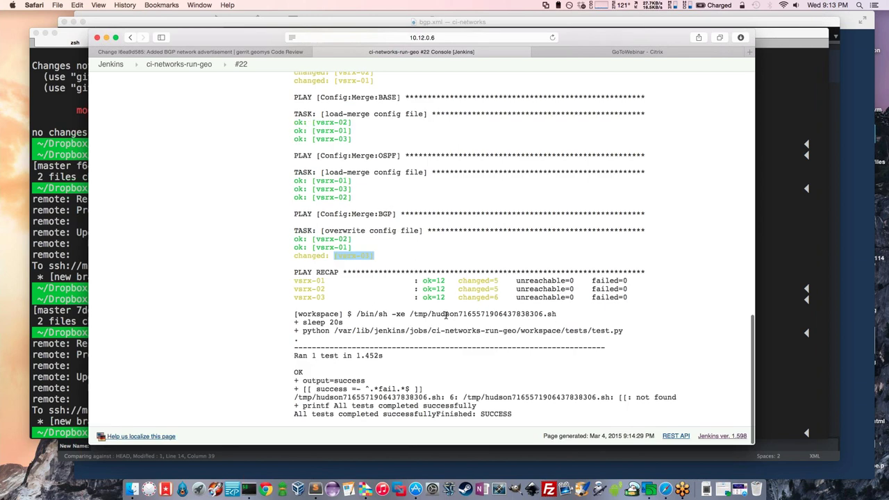
Step: Re-read the per-router results of the BGP overwrite config file task and return to the Gerrit change
scroll(430, 278, "up", 4)
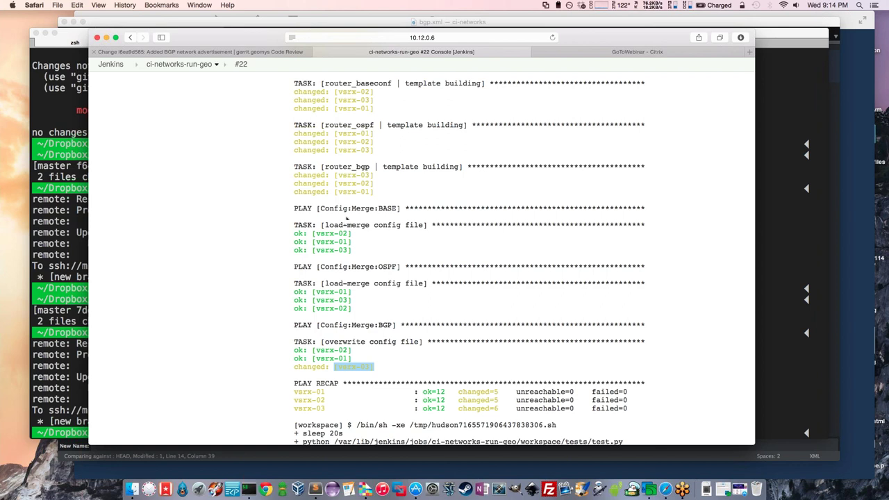
left_click(365, 270)
left_click_drag(380, 368, 286, 349)
left_click(287, 349)
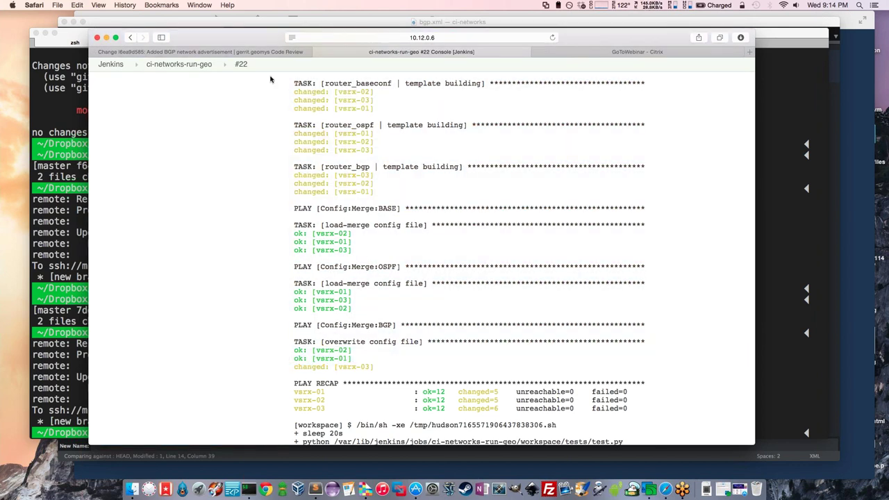
left_click(229, 52)
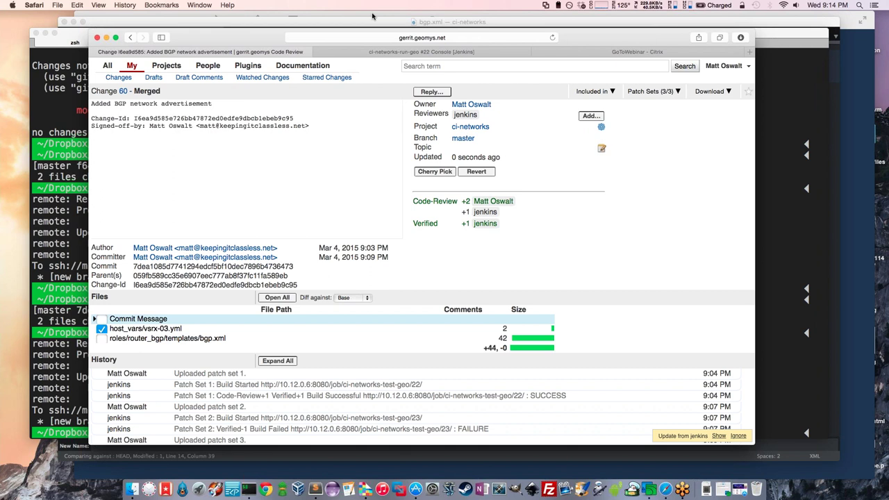
Step: Switch to the VSRX-01 session in the iTerm terminal and rerun show route terse
key("super+Tab")
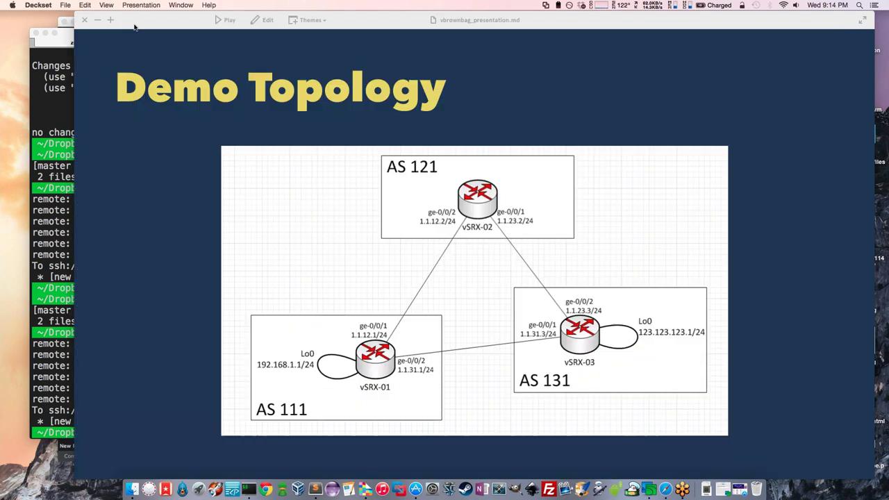
left_click(59, 75)
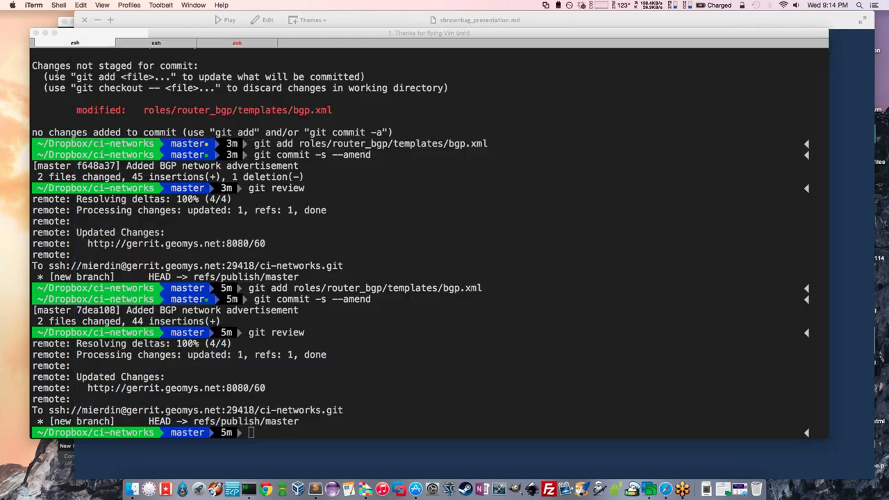
key("super+Tab")
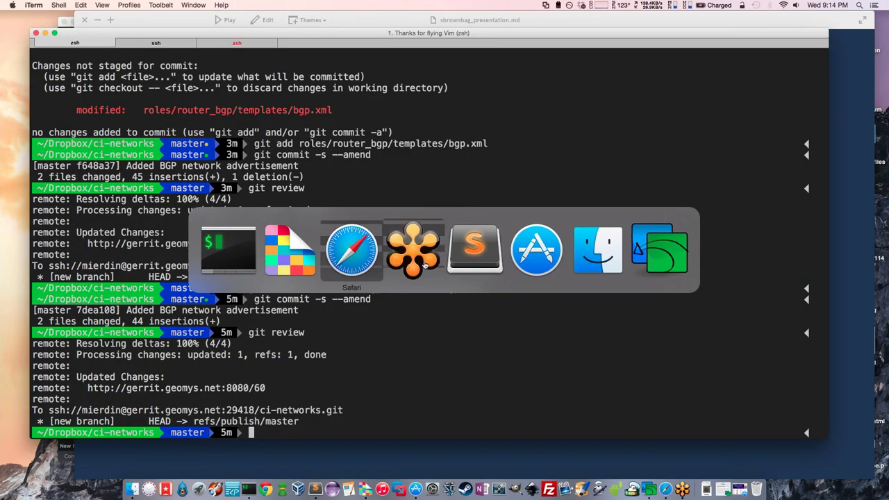
left_click(471, 266)
key("super+Tab")
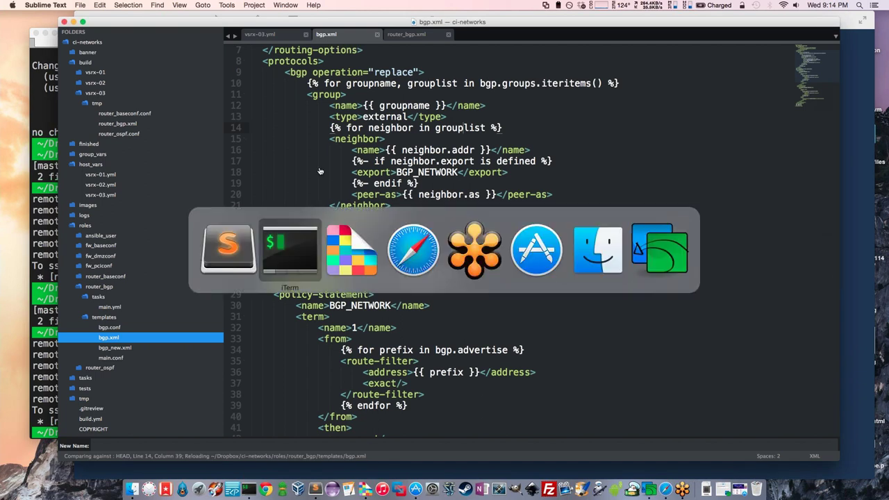
key("super+2")
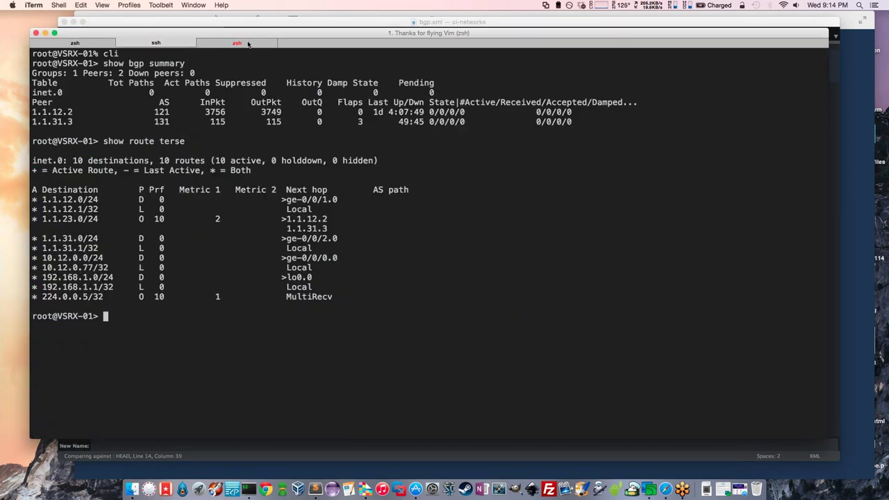
key("Return")
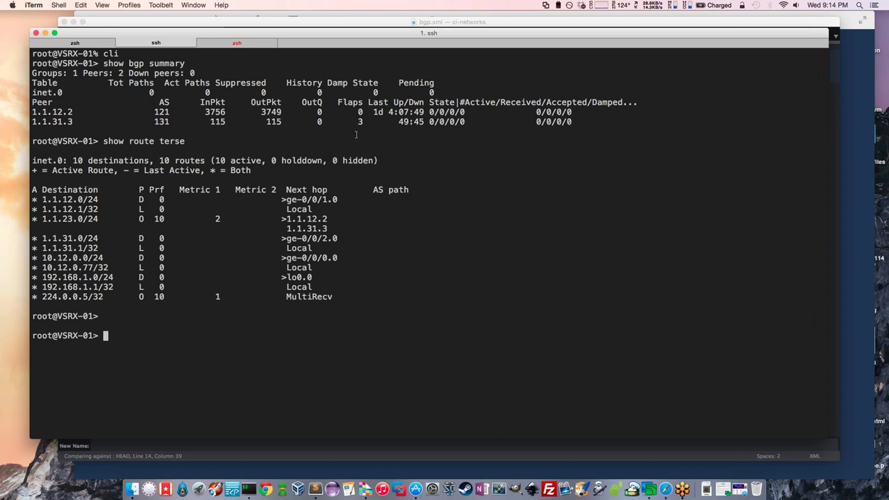
key("Up")
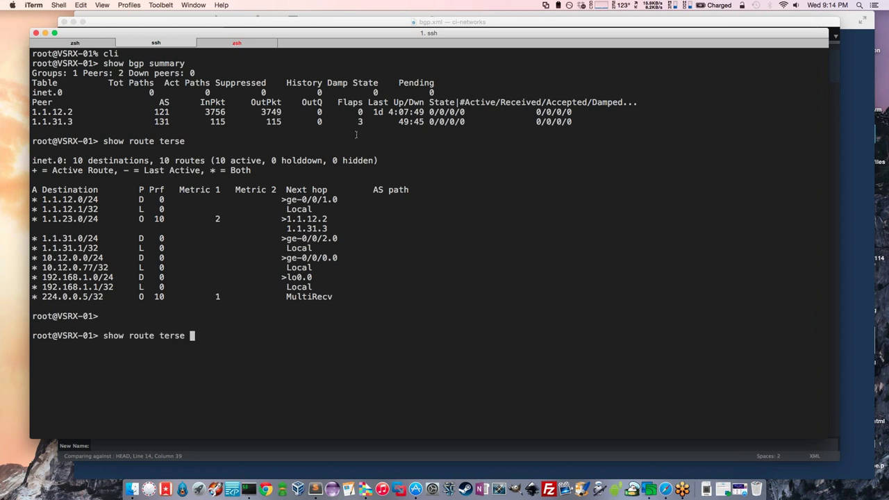
key("Return")
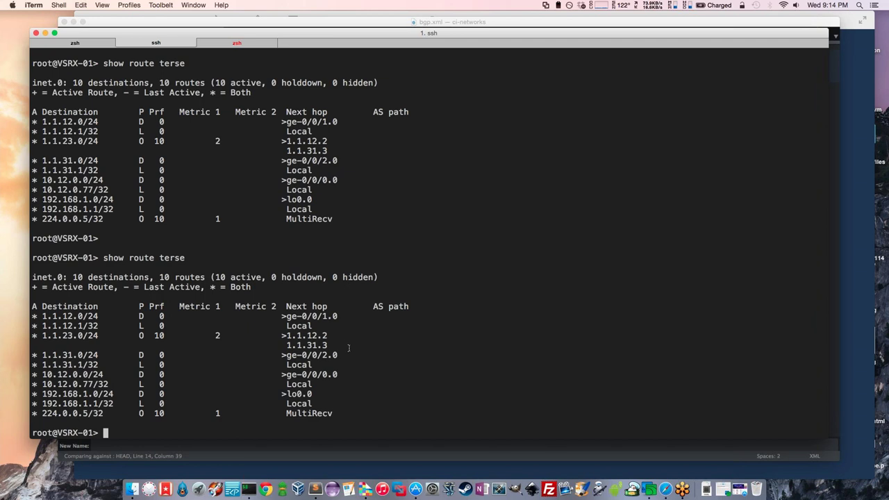
left_click(224, 44)
key("Up")
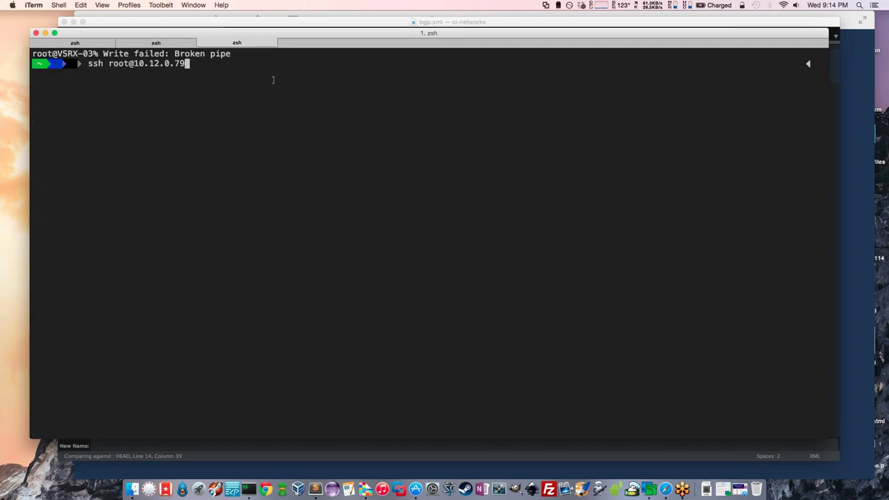
key("Return")
key("Return")
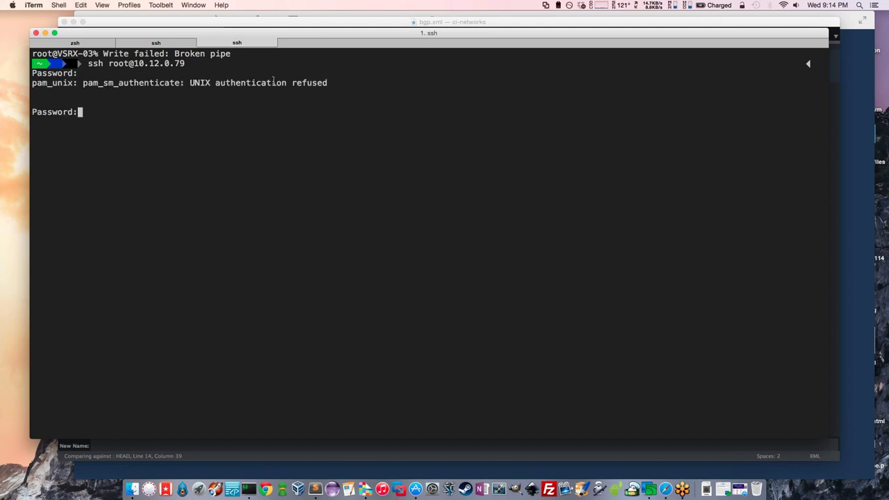
key("Return")
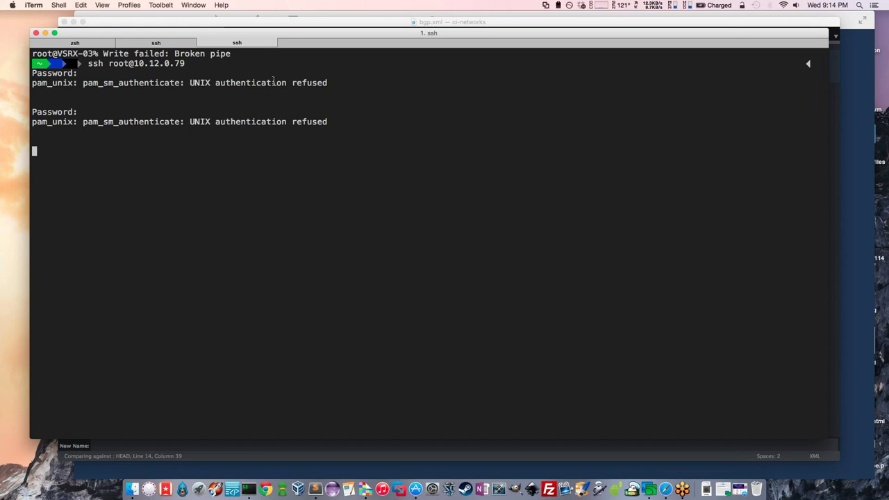
key("ctrl+c")
key("Up")
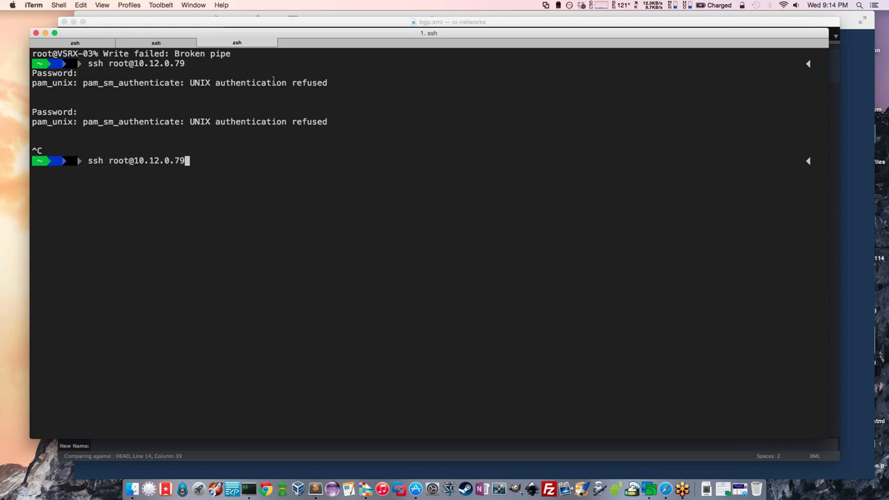
key("Return")
key("Return")
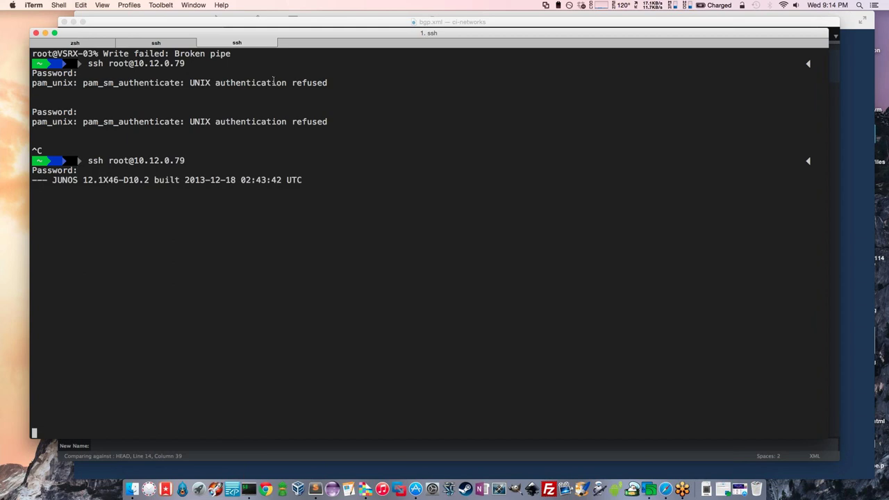
type("cli")
key("Return")
Step: Display the VSRX-03 configuration with show conf and page through it to the BGP group and its neighbors
type("show conf")
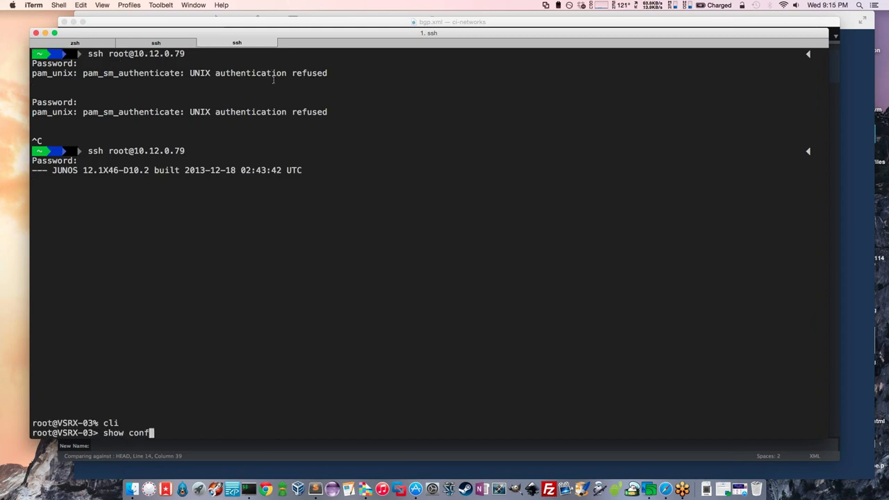
key("Return")
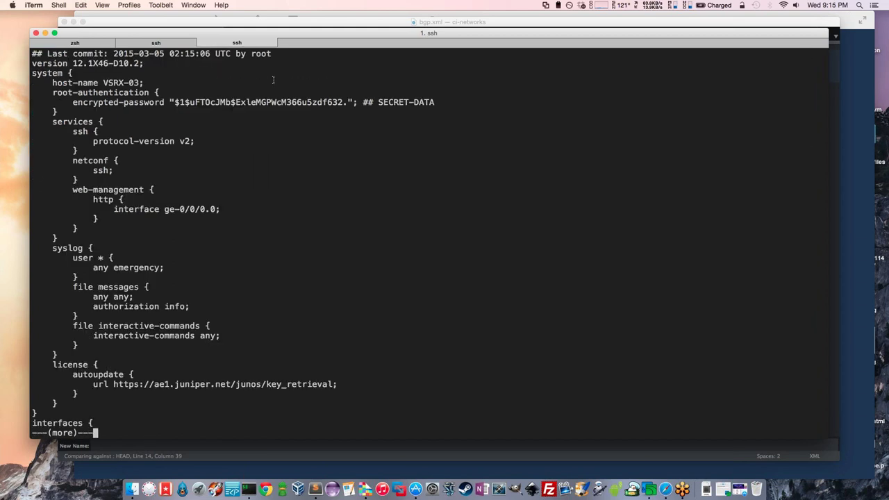
key("Return")
key("Return")
key("Return")
key("Return")
key("Return")
key("Return")
key("Return")
key("Return")
key("Return")
key("Return")
key("Return")
key("Return")
key("Return")
key("Return")
key("Return")
key("Return")
key("Return")
key("Return")
key("Return")
key("Return")
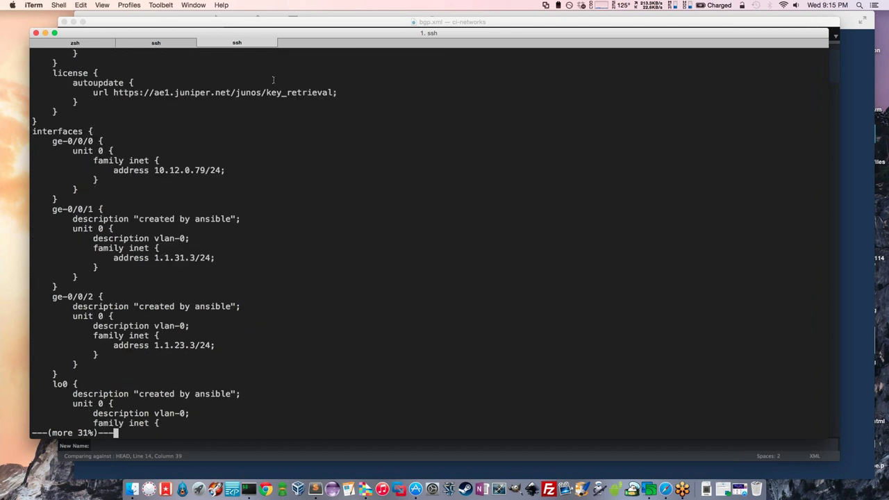
key("Return")
key("Return")
key("Return")
key("Return")
key("Return")
key("Return")
key("Return")
key("Return")
key("Return")
key("Return")
key("Return")
key("Return")
key("Return")
key("Return")
key("Return")
key("Return")
key("Return")
key("Return")
key("Return")
key("Return")
key("Return")
key("Return")
key("Return")
key("Return")
key("Return")
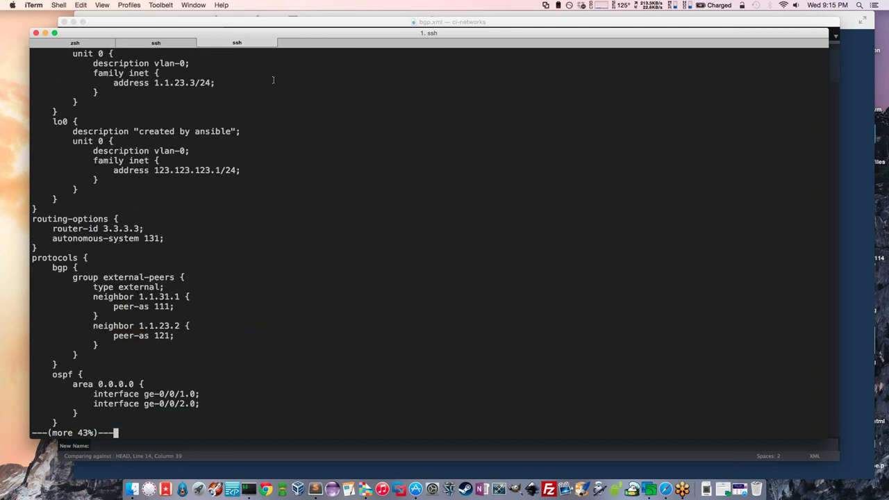
key("Return")
key("Return")
key("Return")
key("Return")
key("Return")
key("Return")
key("Return")
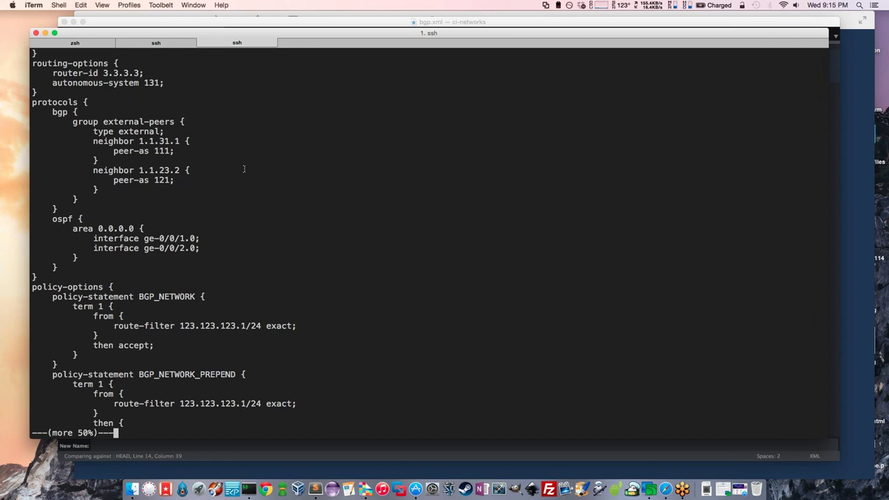
Step: Examine the policy-options section of the VSRX-03 configuration and highlight the BGP_NETWORK policy name
key("Return")
key("Return")
key("Return")
key("Return")
key("Return")
key("Return")
key("Return")
key("Return")
key("Return")
key("Return")
key("Return")
key("Return")
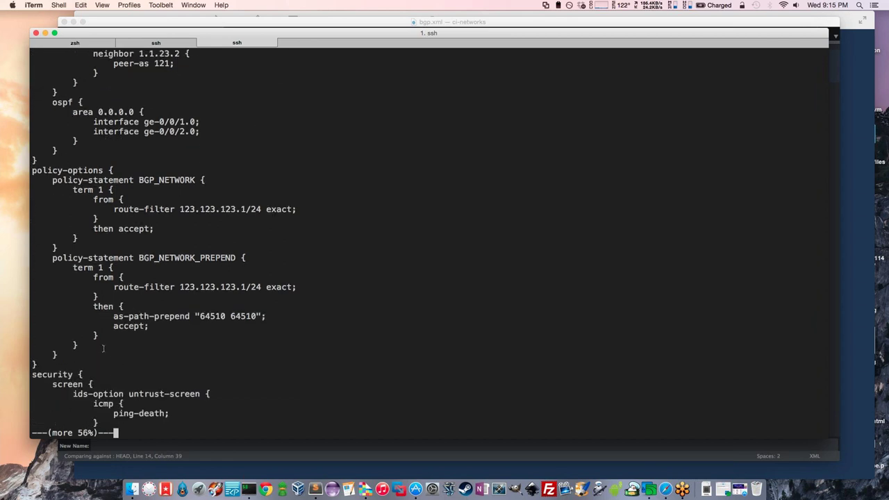
scroll(116, 287, "up", 5)
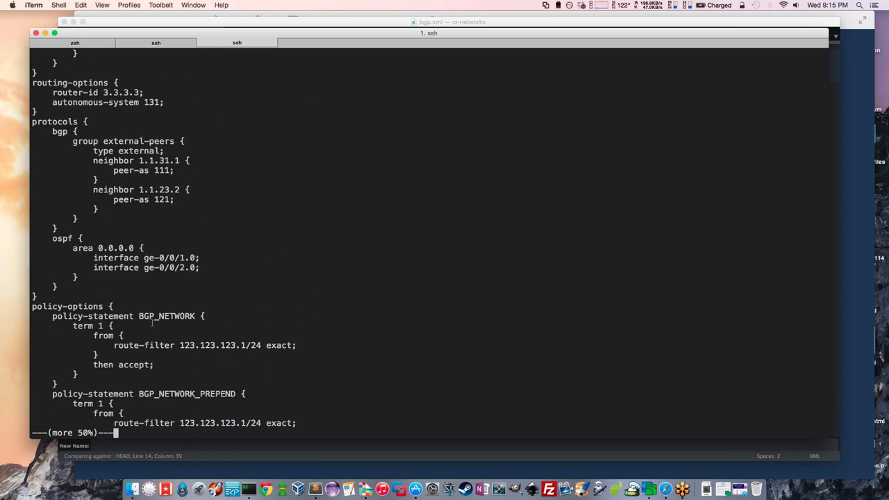
double_click(172, 316)
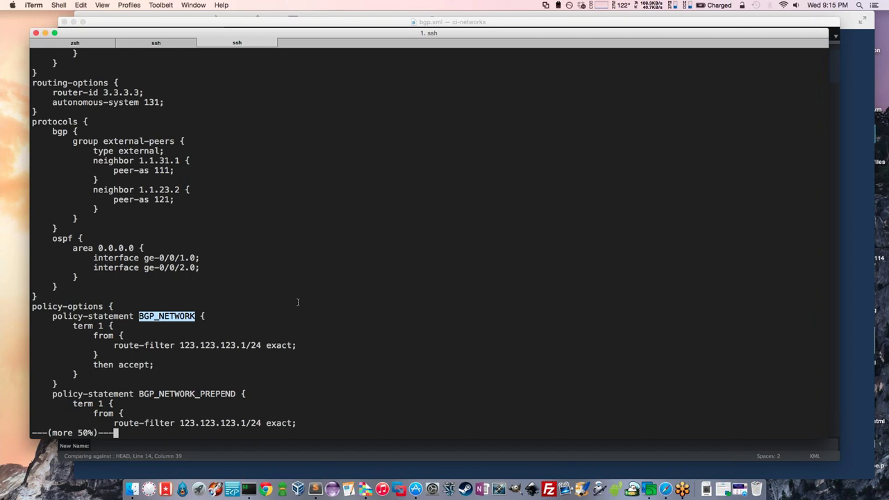
Step: Switch to Sublime Text and compare the bgp.xml template with the generated router_bgp.xml and the vsrx-03.yml host variables
left_click(335, 26)
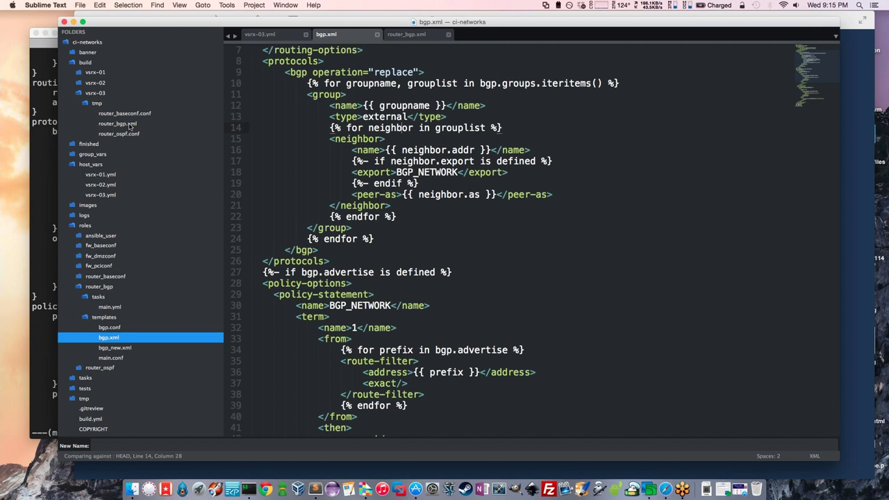
left_click(129, 125)
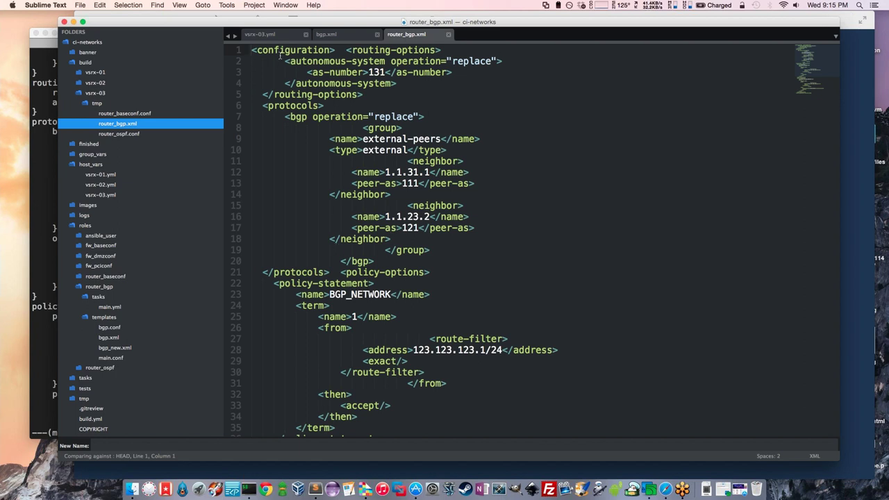
left_click(268, 36)
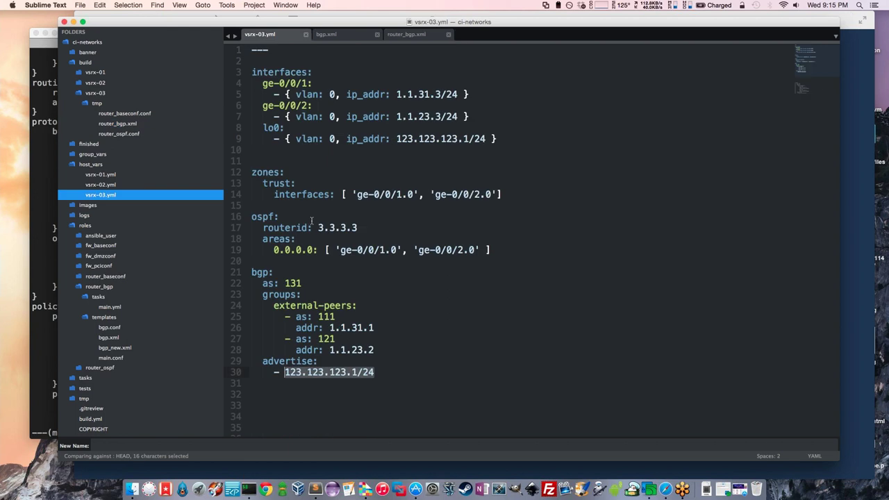
left_click(355, 316)
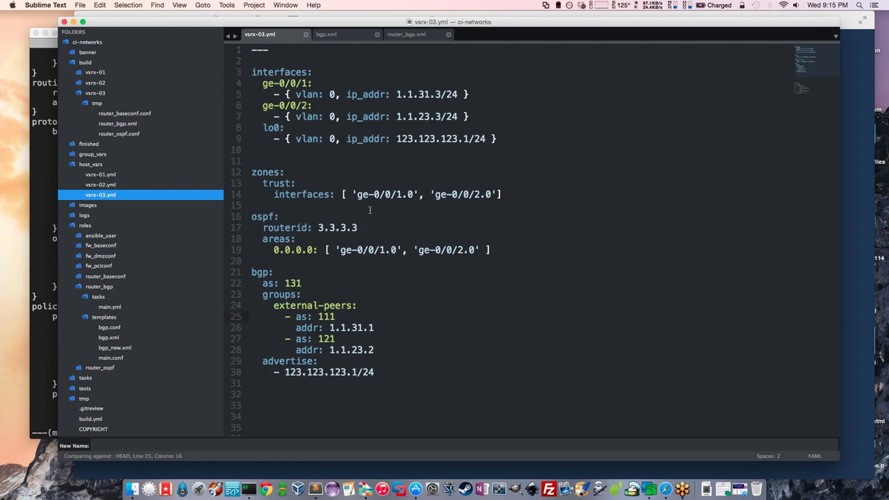
key("ctrl+Tab")
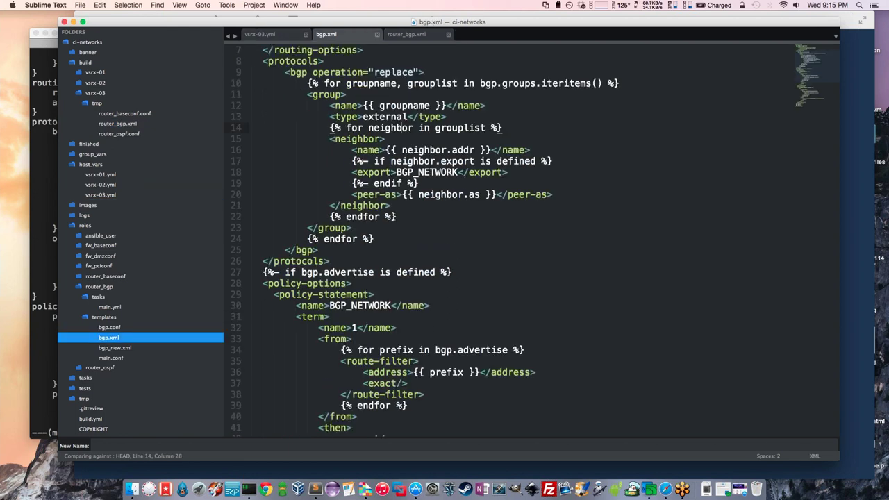
left_click(423, 150)
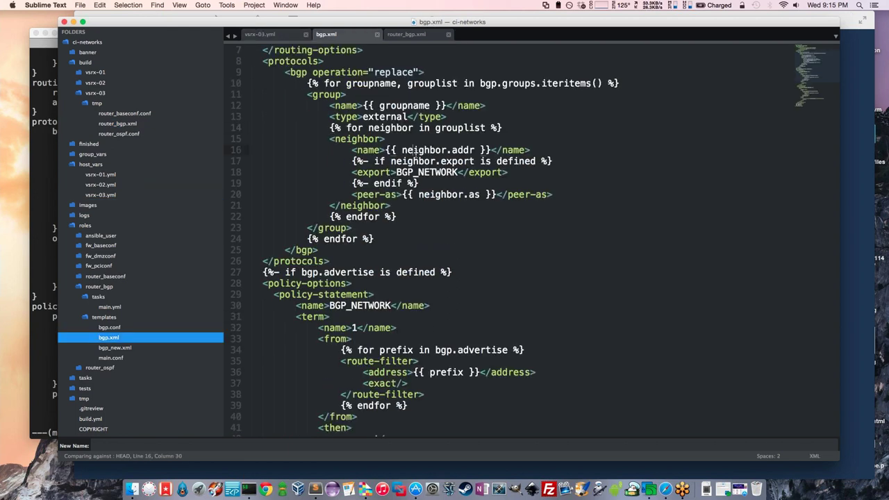
left_click(266, 34)
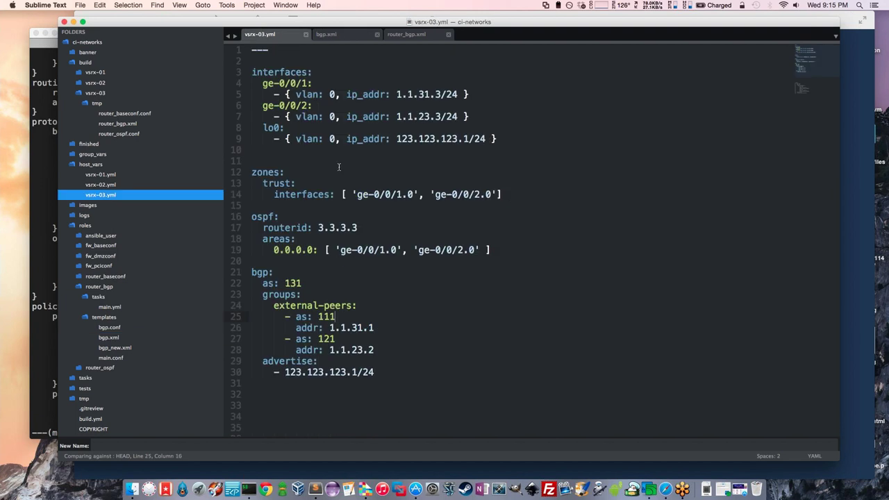
Step: In bgp.xml, change the variable in the neighbor's name element on line 16 to bgp.advertise and save the template
left_click(335, 36)
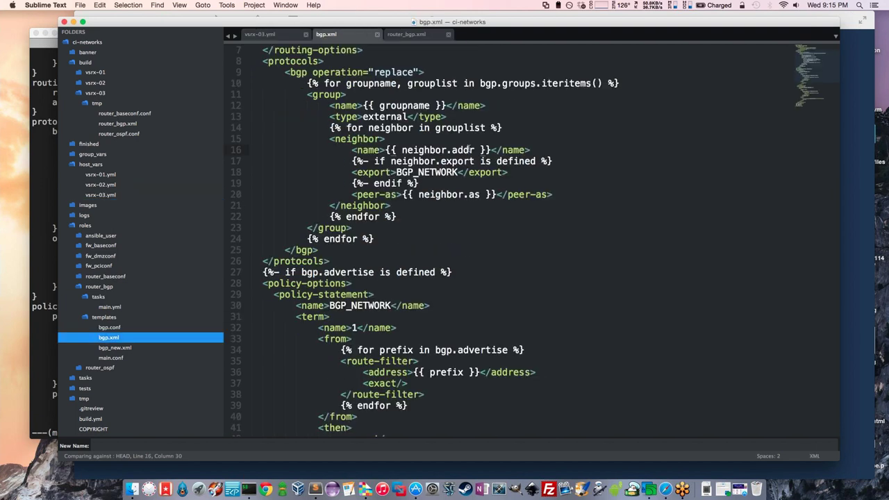
double_click(469, 150)
key("BackSpace")
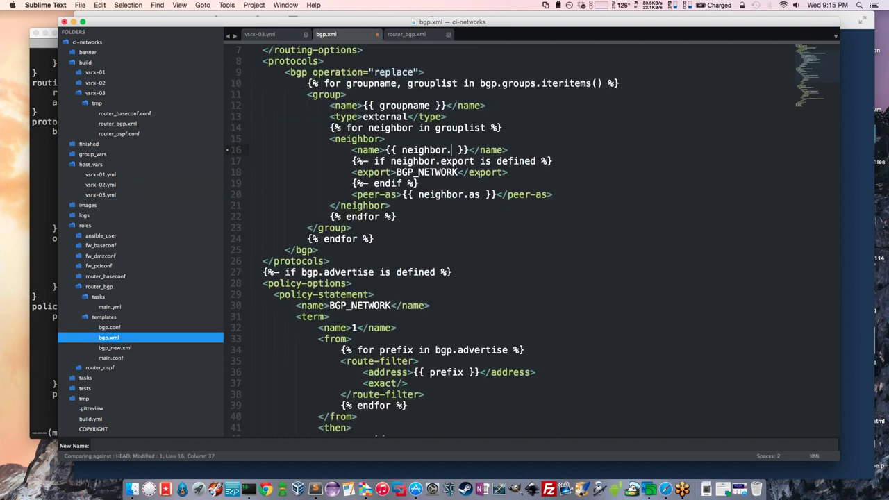
type("advertise")
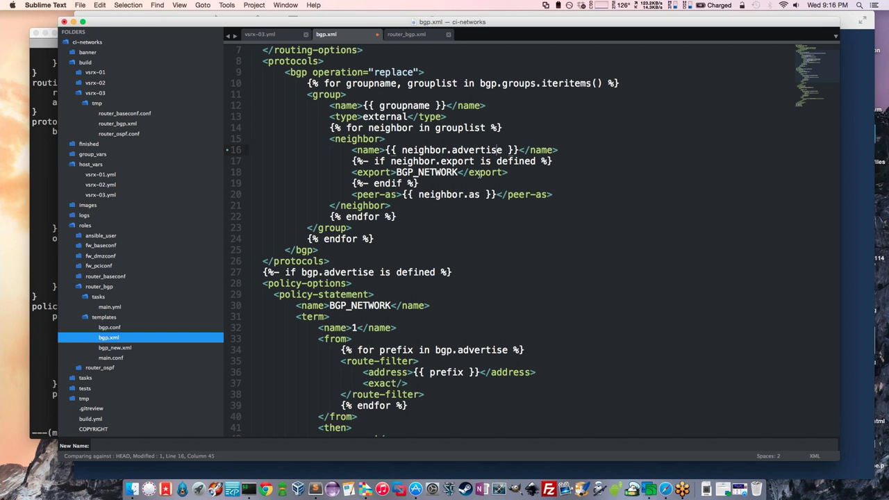
key("Left")
key("Left")
key("BackSpace")
key("BackSpace")
key("BackSpace")
key("BackSpace")
key("BackSpace")
key("BackSpace")
key("BackSpace")
key("BackSpace")
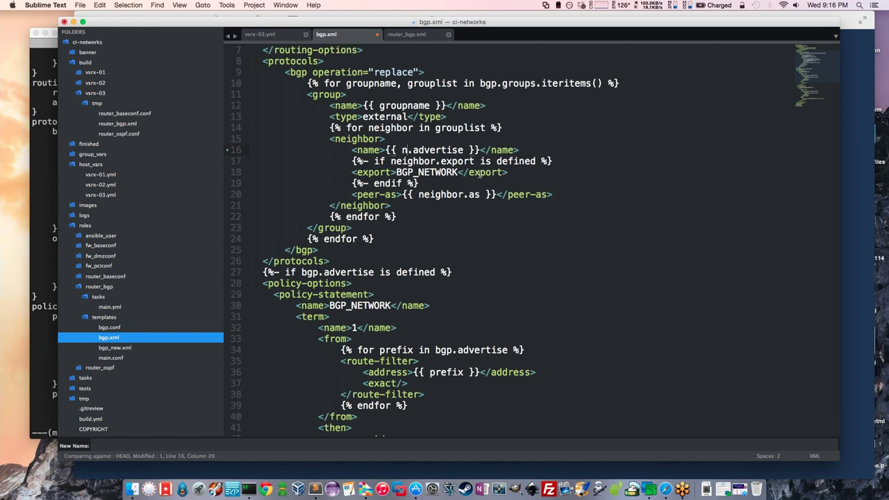
type("bgp")
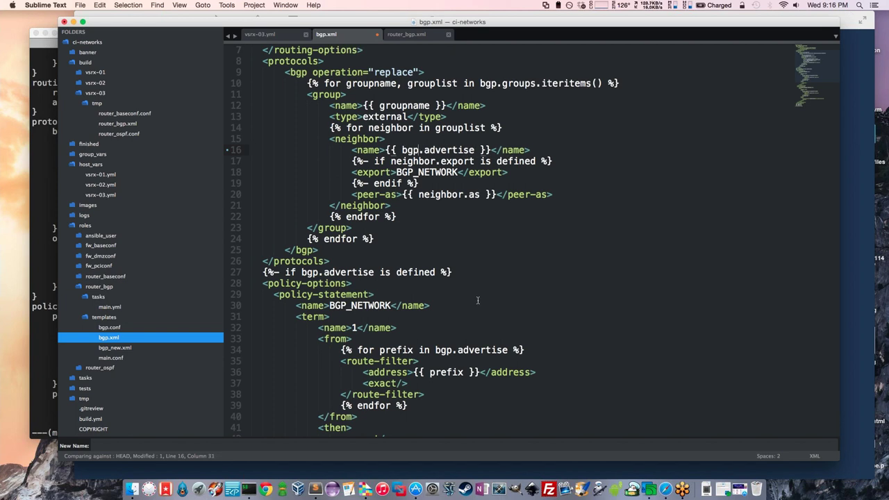
key("super+s")
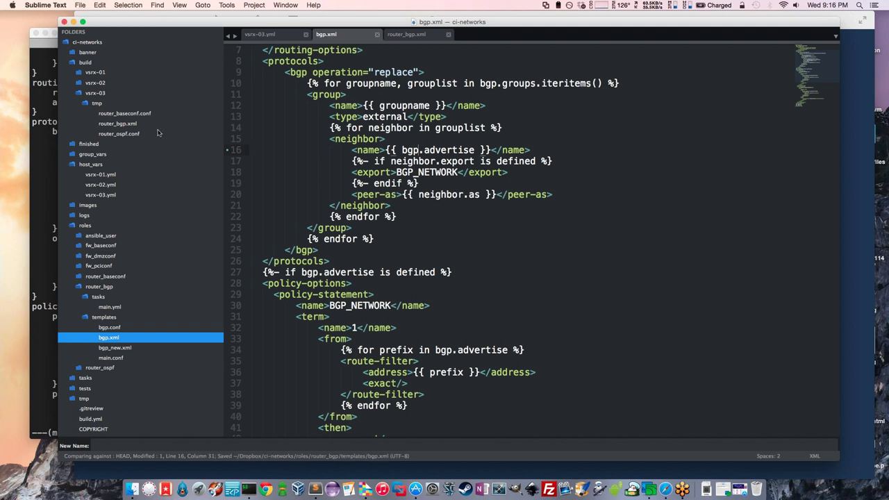
Step: Switch to the local shell in iTerm and run ansible-playbook build.yml -i hosts to rebuild the configurations
left_click(45, 88)
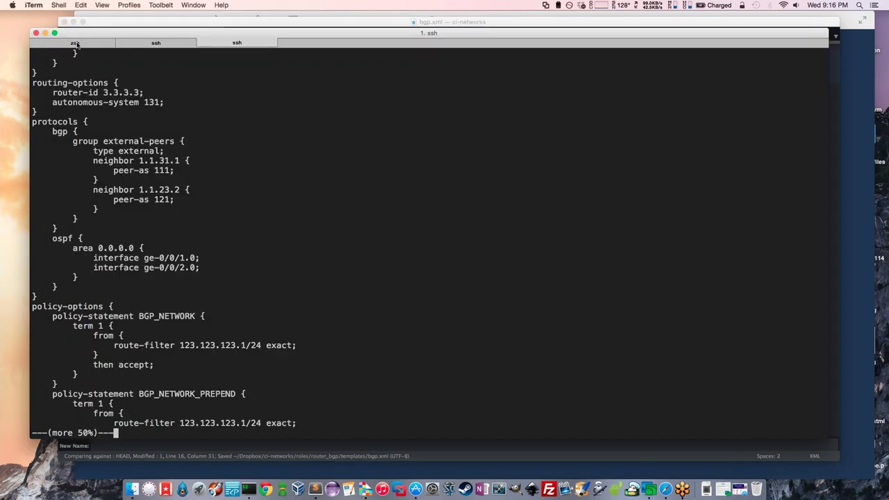
left_click(75, 43)
type("asn")
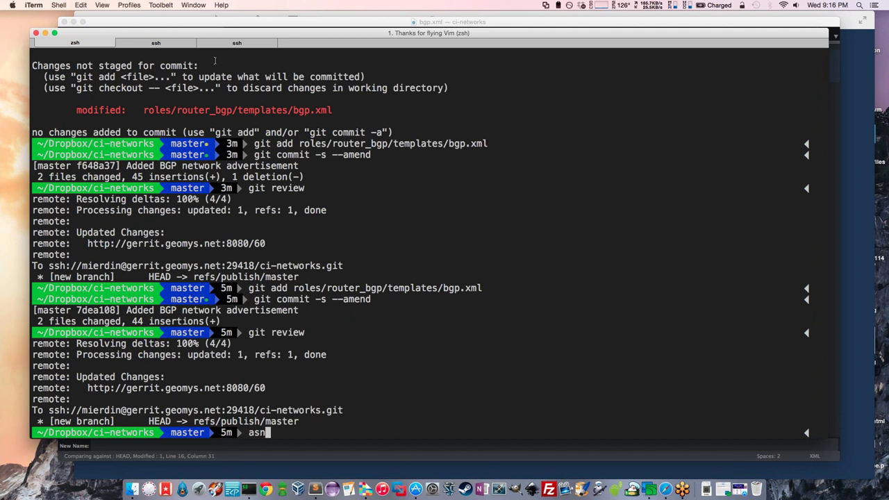
key("BackSpace")
key("BackSpace")
type("nsible-playbook")
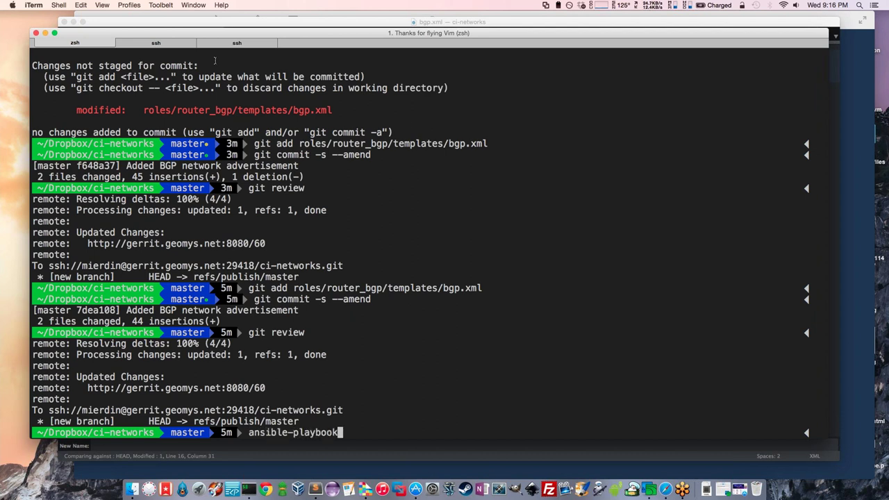
type(" build.yml -i hosts")
key("Return")
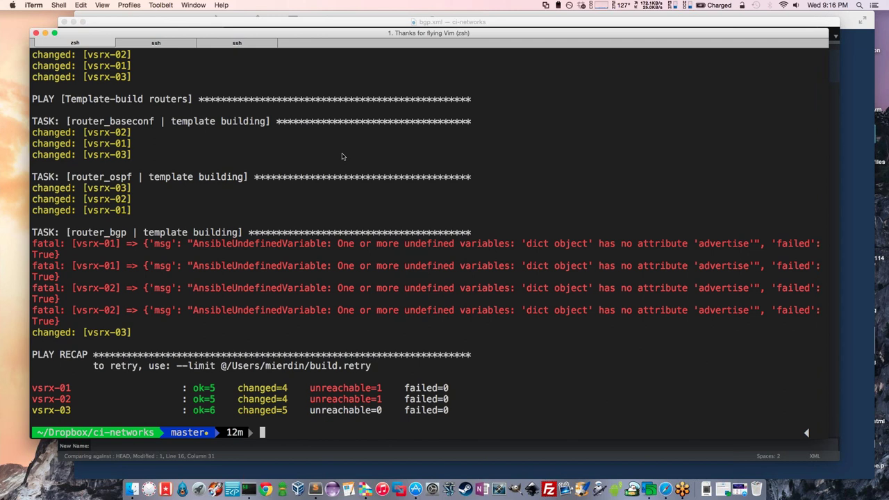
Step: Switch to Sublime Text and change the variable in the neighbor's name element on line 16 of bgp.xml to neighbor.addr
key("super+Tab")
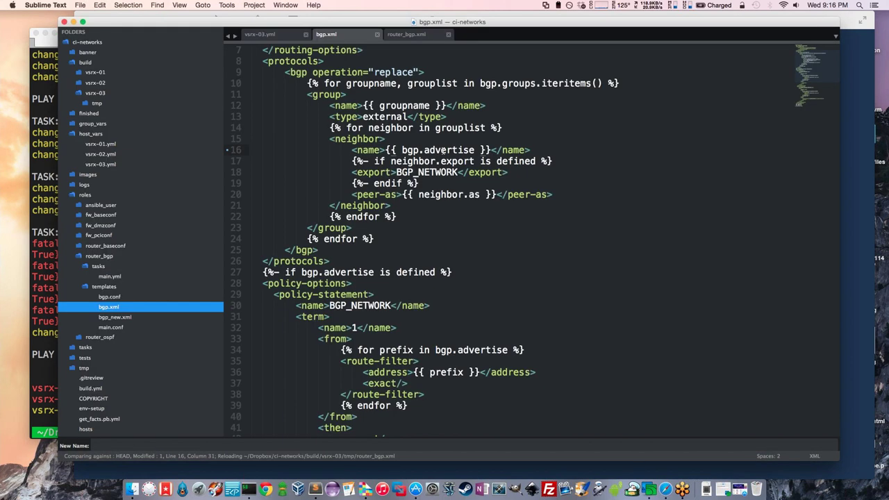
double_click(438, 150)
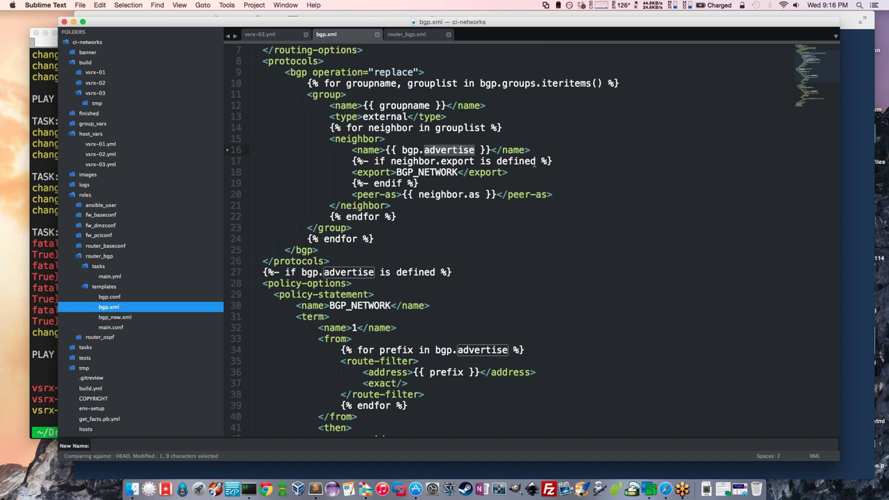
key("Left")
key("Left")
key("BackSpace")
key("BackSpace")
key("BackSpace")
type("neighbor")
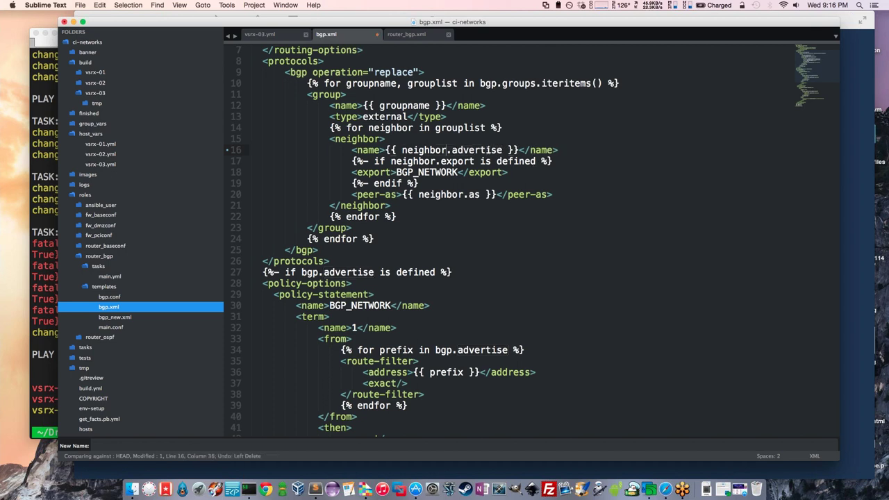
double_click(488, 150)
key("BackSpace")
type("addr")
double_click(463, 150)
double_click(458, 161, "super")
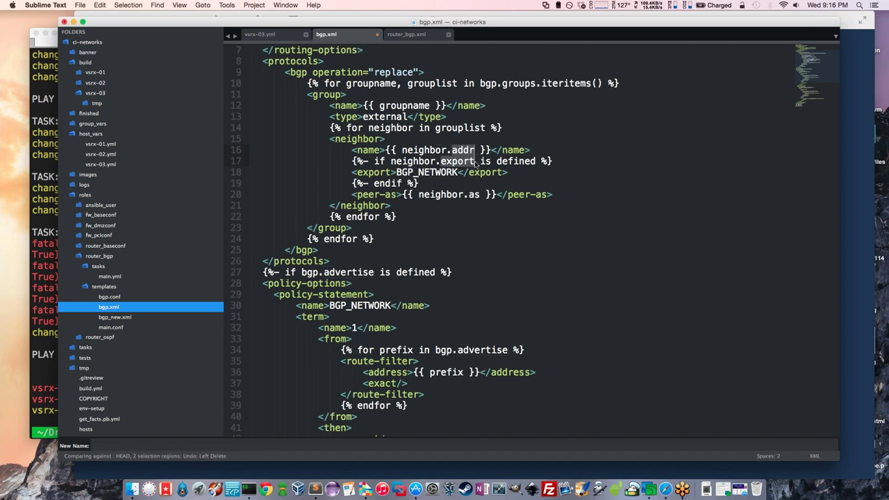
key("BackSpace")
type("adver")
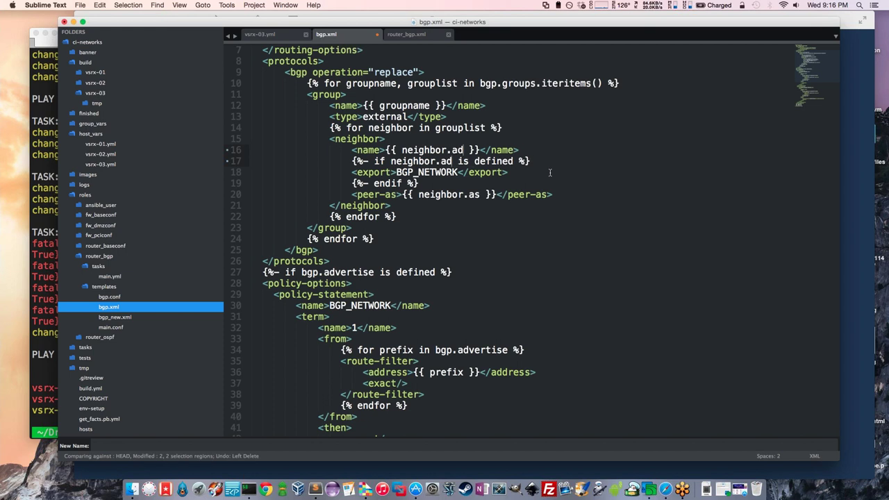
key("super+z")
key("super+z")
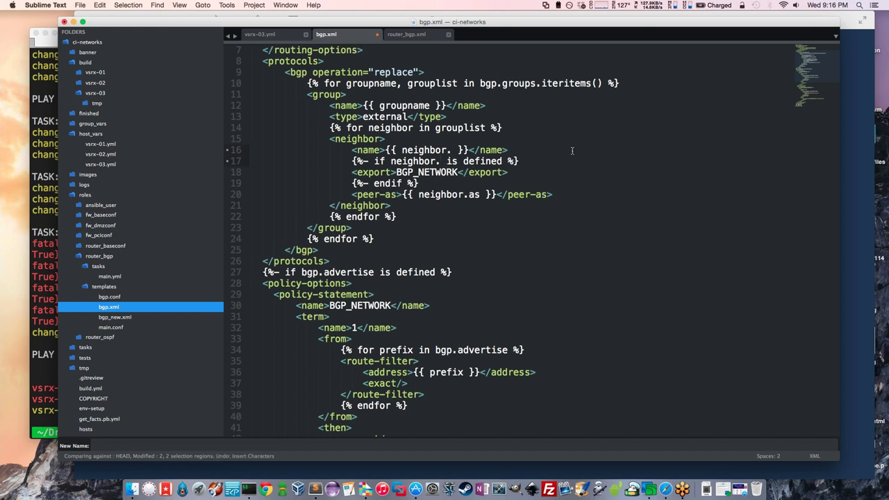
key("super+z")
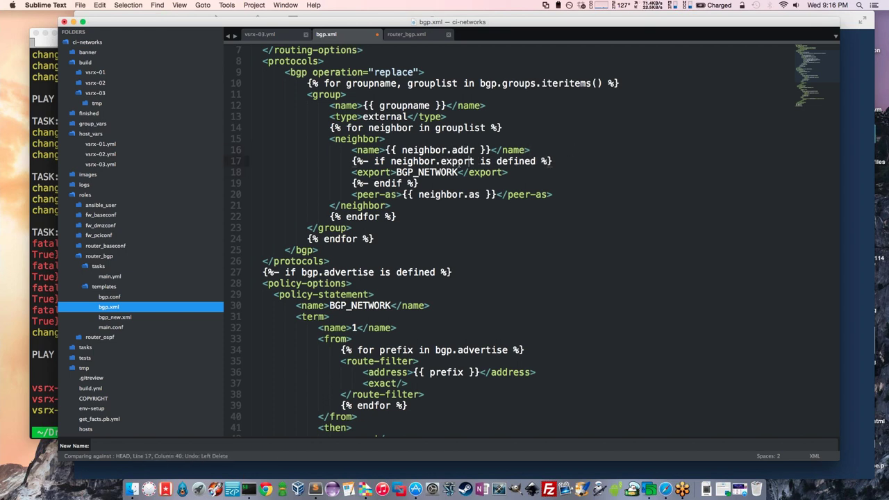
Step: Change the variable tested in the if condition on line 17 to bgp.advertise and save the template
type("advertise")
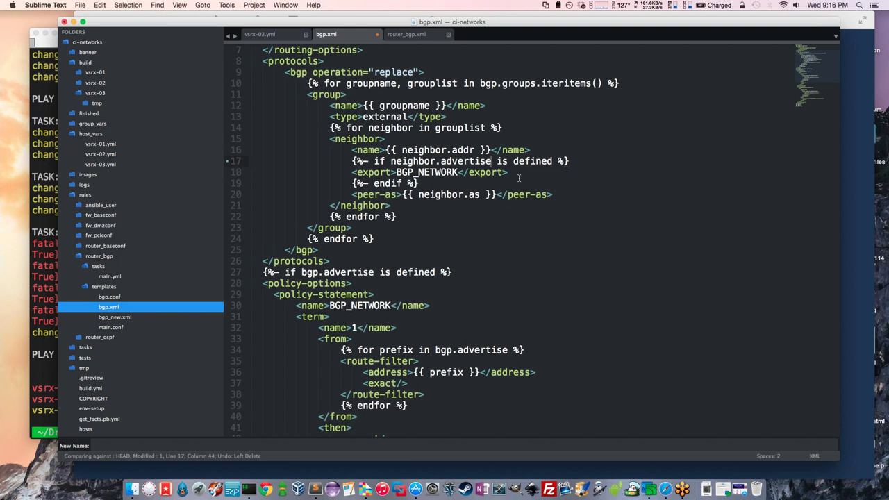
double_click(403, 161)
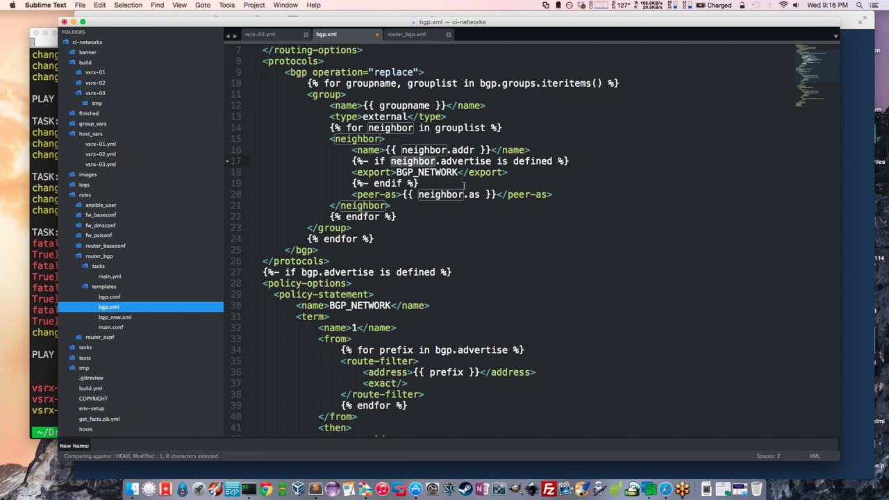
type("bgp")
key("super+s")
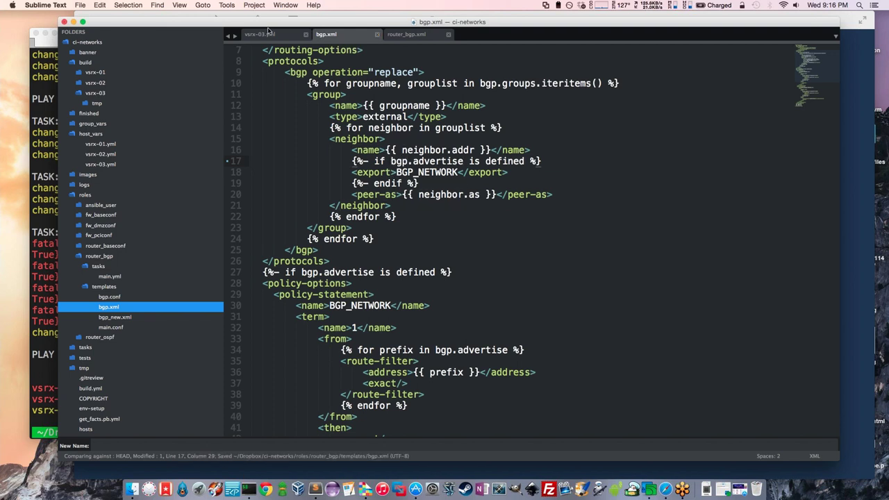
Step: Rerun ansible-playbook build.yml -i hosts in iTerm, and highlight the first neighbor's export element in vsrx-03's generated router_bgp.xml in Sublime Text
key("super+Tab")
key("Up")
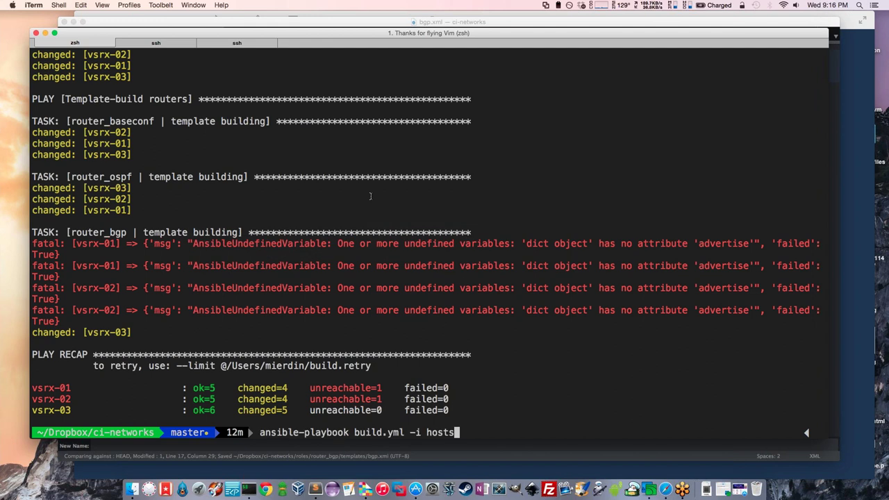
key("Return")
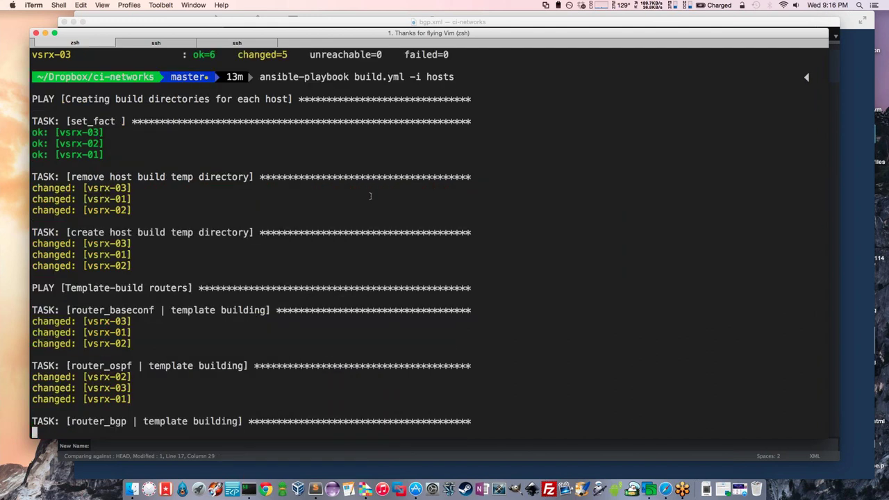
key("super+Tab")
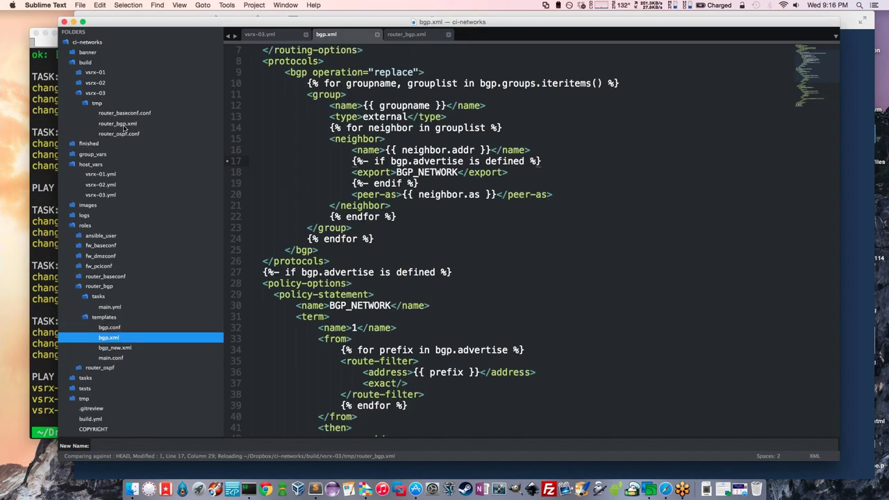
left_click(124, 127)
left_click_drag(733, 174, 568, 173)
Step: In iTerm, commit all changes with sign-off and the message "Oops, forgot something", and send the commit with git review
key("super+Tab")
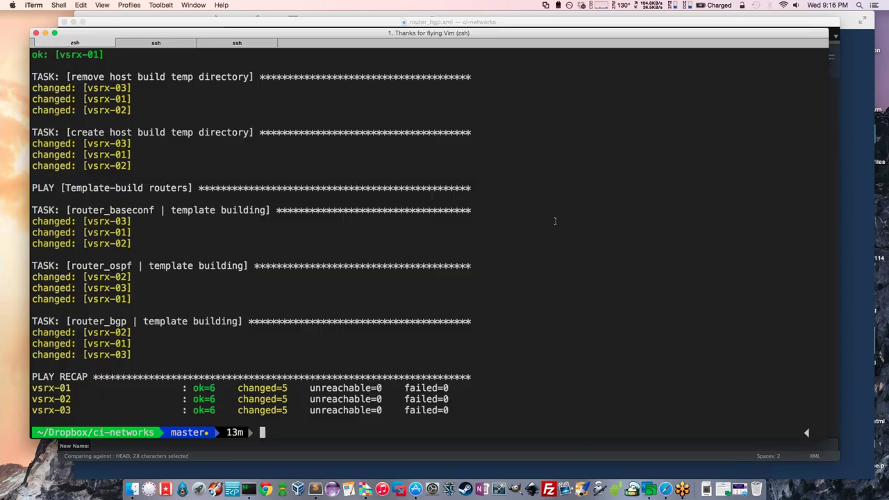
type("git add --all")
key("Return")
type("git com")
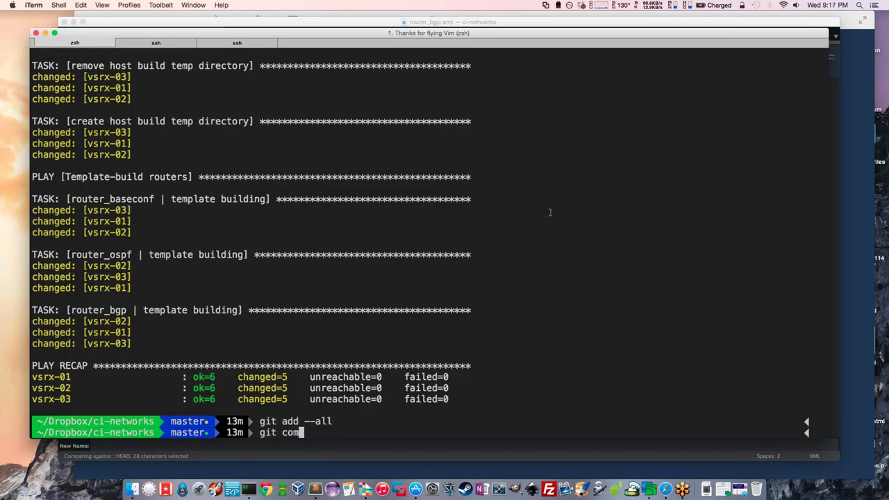
type("mit -s -m \"Oops, forgo")
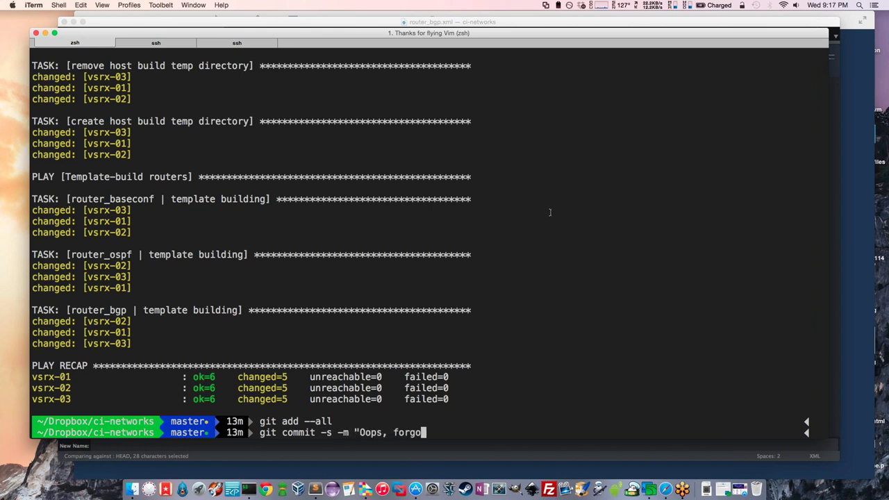
type("t something\"")
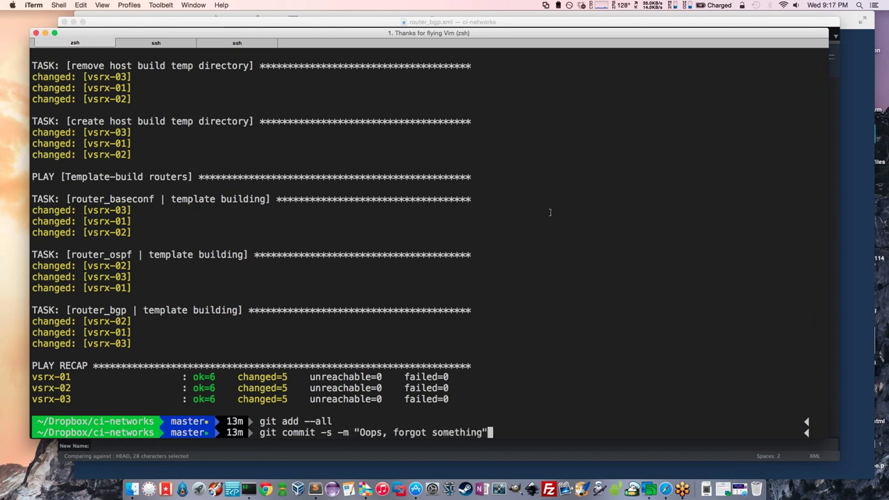
key("Return")
type("git review")
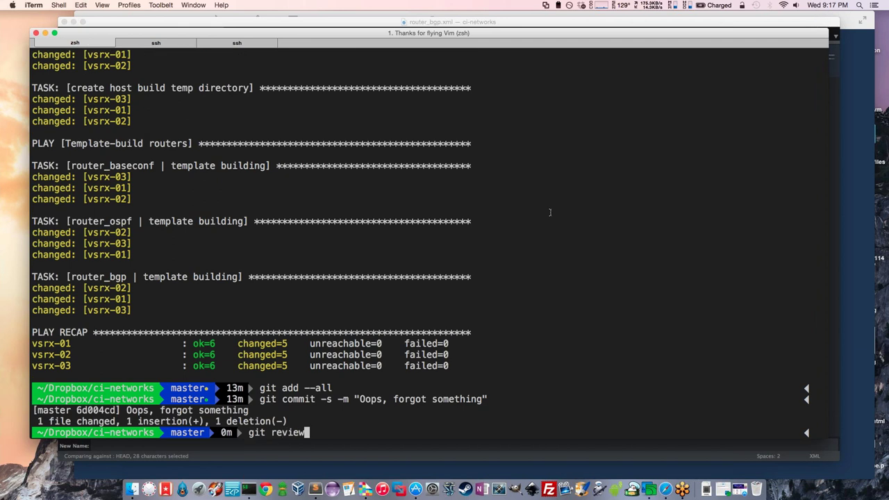
key("Return")
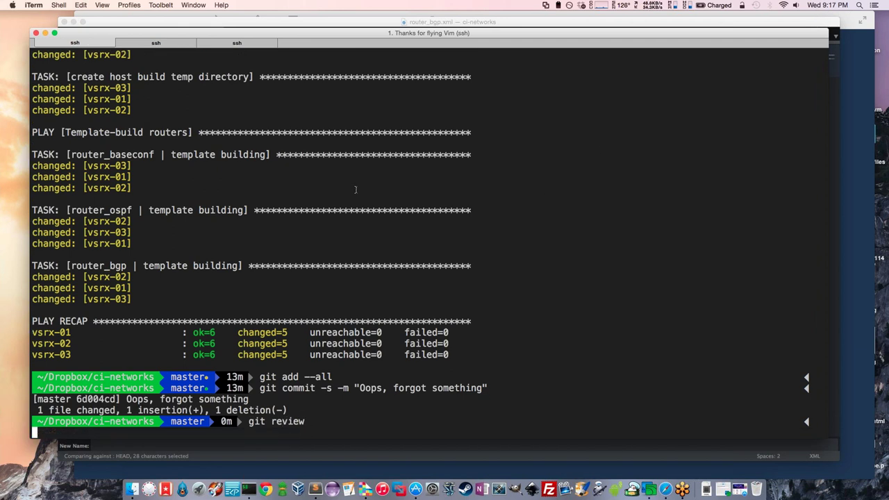
Step: Switch to Safari and open the "Oops, forgot something" change from the outgoing reviews in Gerrit
left_click(219, 24)
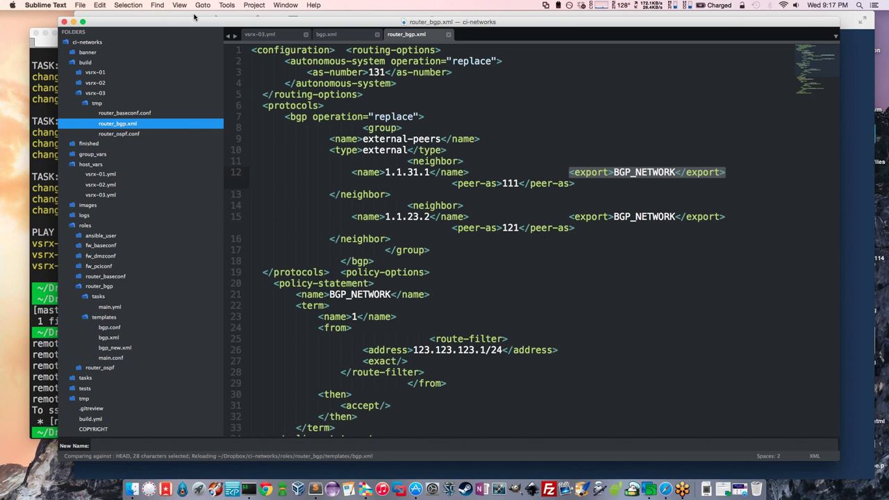
key("super+Tab")
key("super+Tab")
key("super+Tab")
key("super+Tab")
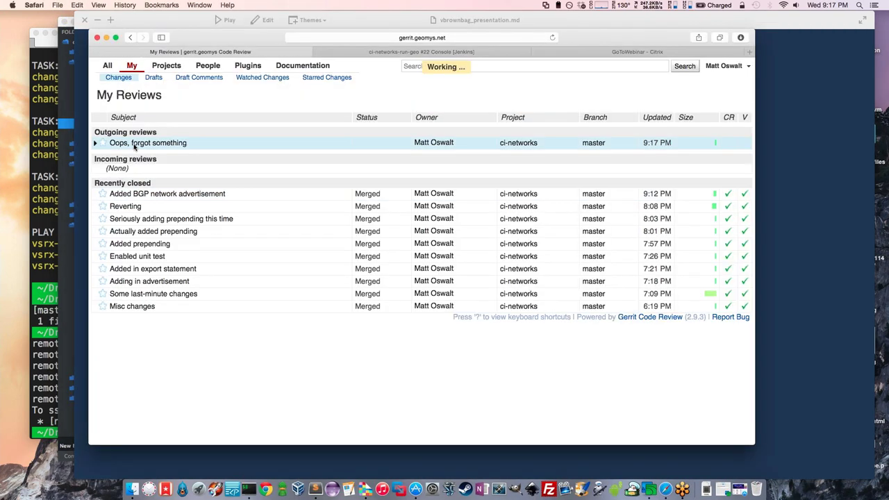
left_click(134, 143)
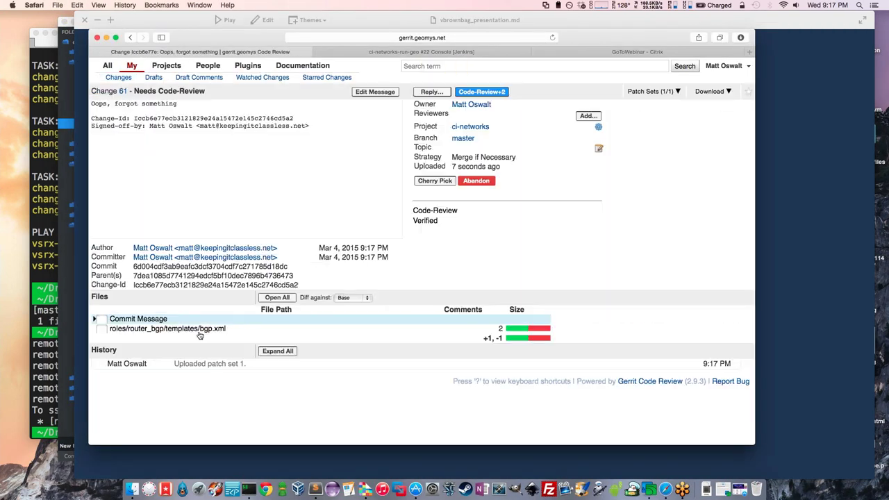
Step: Reload the change page to check the Jenkins verification, and approve the change with Code-Review+2 and submit it
left_click(552, 38)
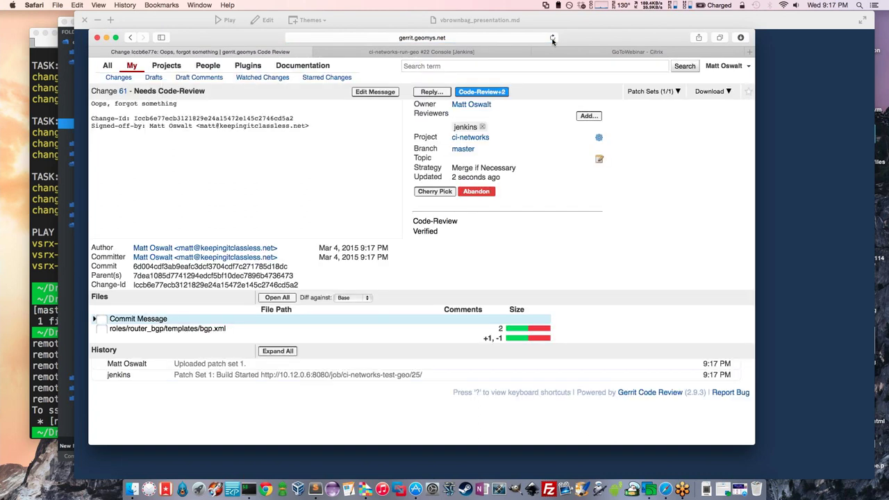
left_click(552, 38)
left_click(552, 38)
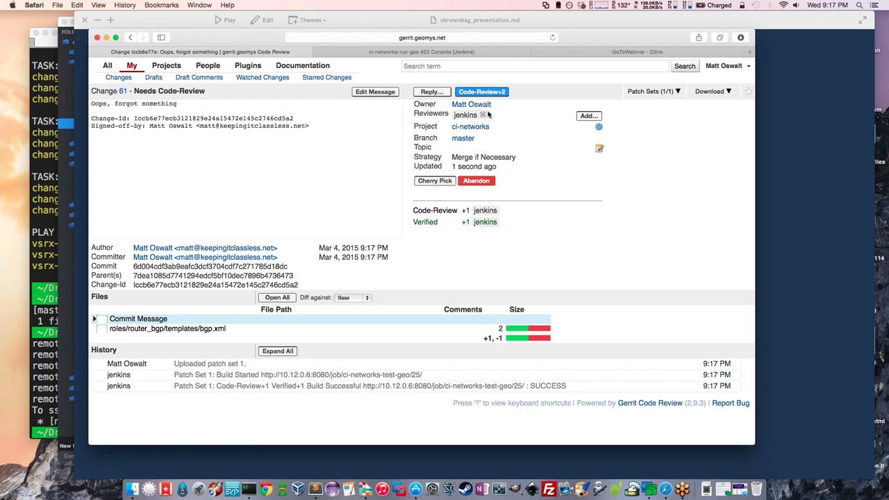
left_click(467, 93)
left_click(580, 181)
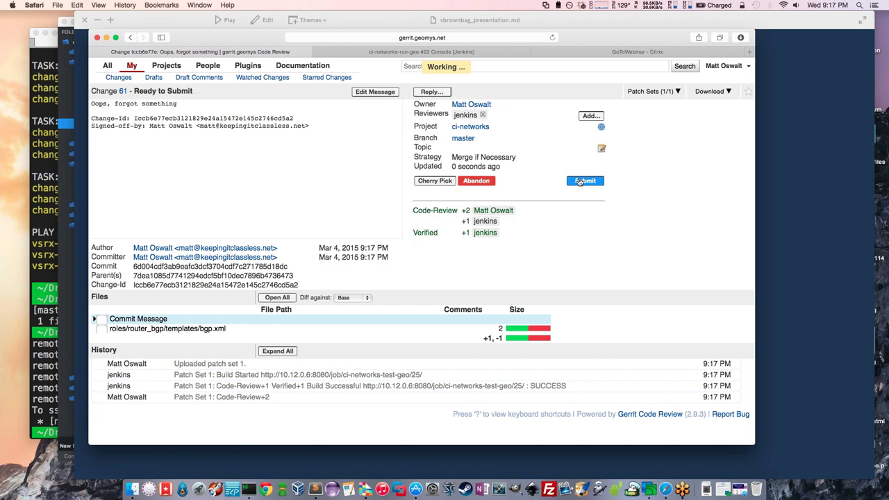
Step: Open the Jenkins dashboard and reload it to follow the ci-networks-run-geo build
left_click(448, 56)
scroll(308, 98, "up", 10)
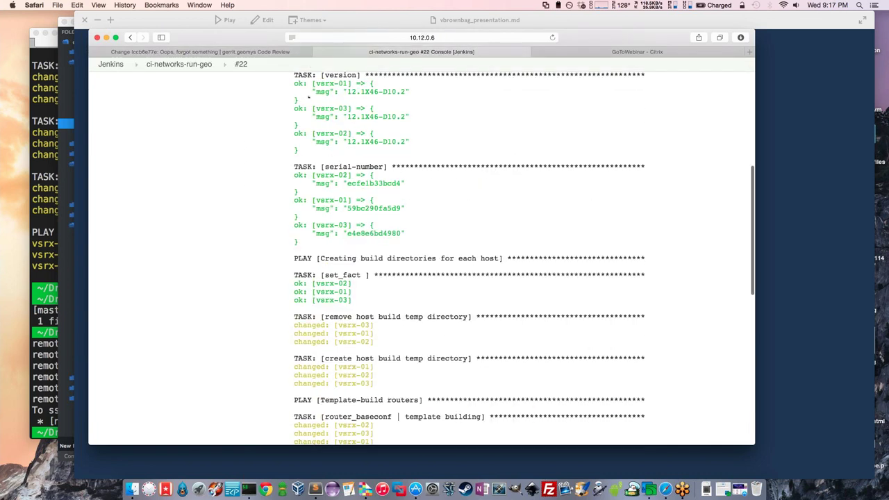
scroll(308, 98, "up", 10)
left_click(141, 69)
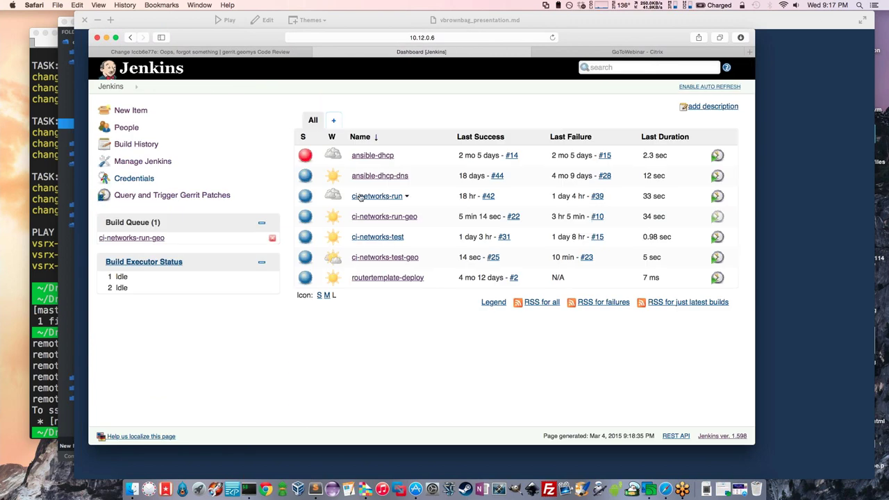
left_click(552, 38)
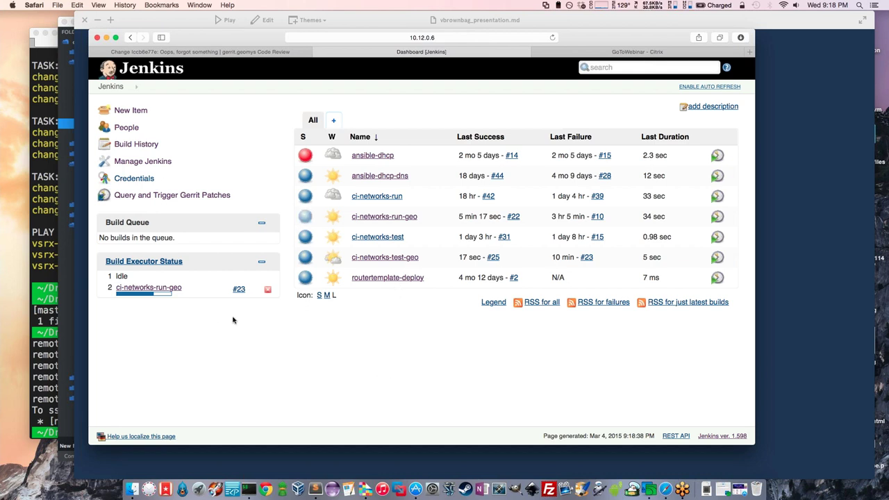
left_click(553, 37)
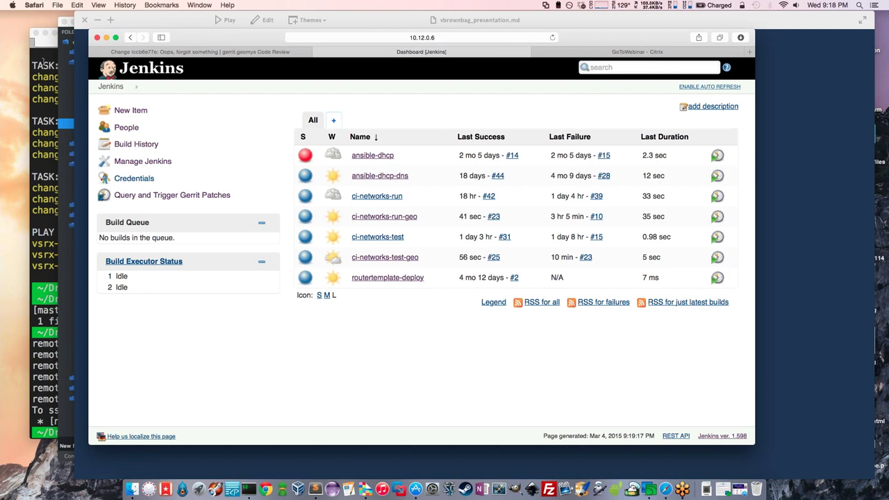
Step: Switch to iTerm, rerun show route terse in the VSRX-01 session, and highlight the 123.123.123.0/24 routes
left_click(43, 63)
key("super+3")
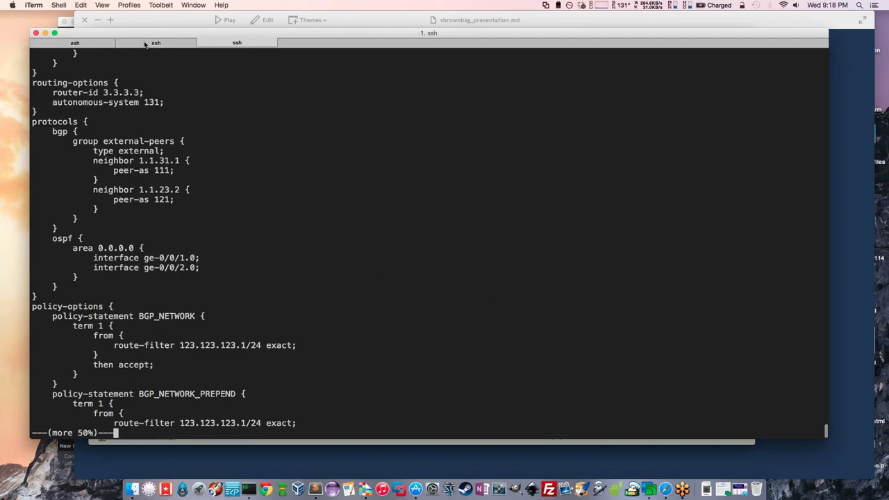
key("super+2")
key("Up")
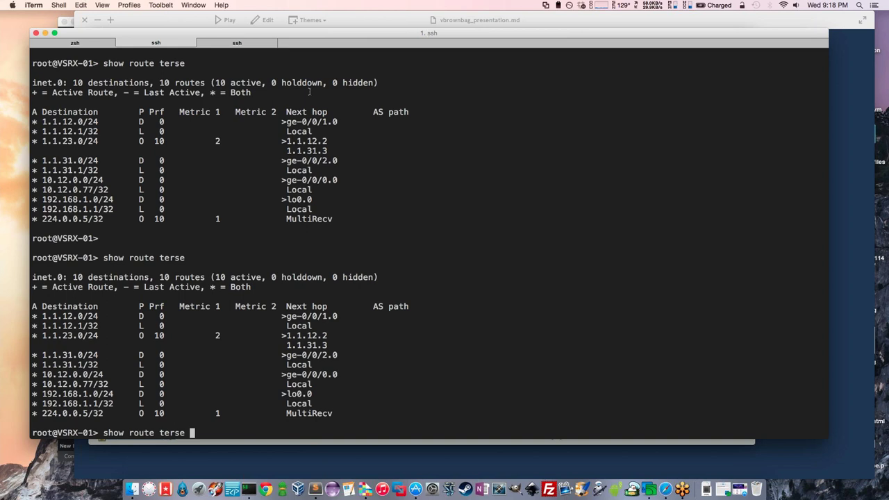
key("Return")
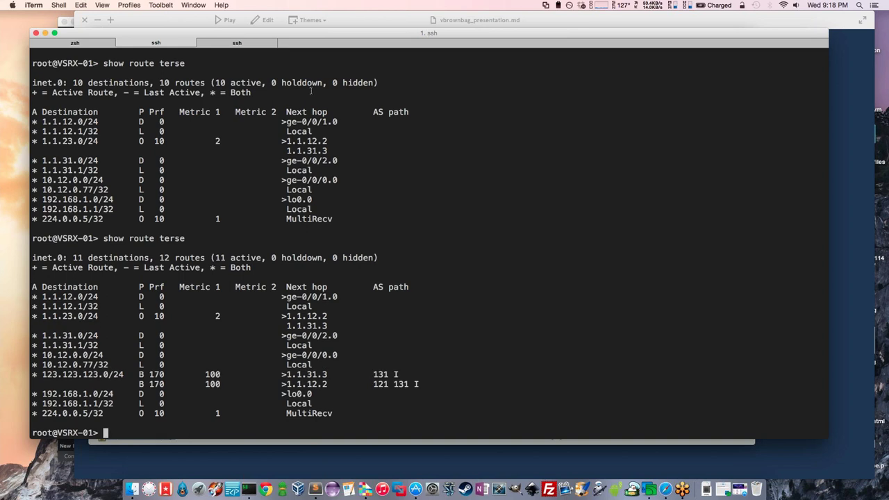
left_click_drag(425, 388, 29, 378)
left_click(200, 360)
Step: Switch to Deckset to check the Demo Outline slide, and return to the VSRX-01 routing table in iTerm
left_click(265, 458)
key("Right")
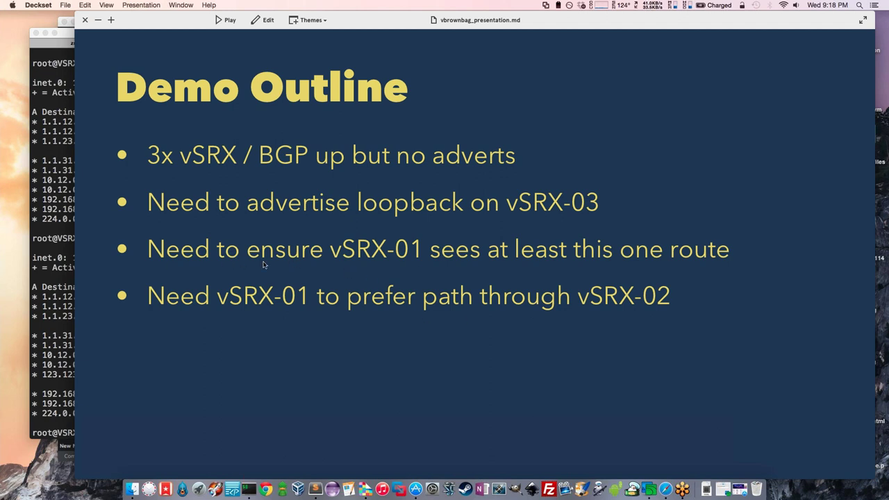
left_click(53, 165)
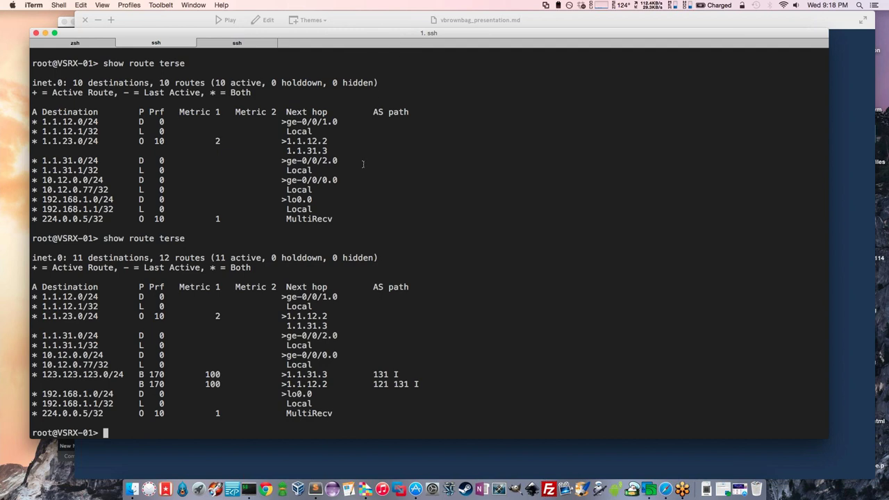
Step: Switch to Safari and open the configuration of the ci-networks-run-geo project in Jenkins at its last Execute shell build step
left_click(665, 488)
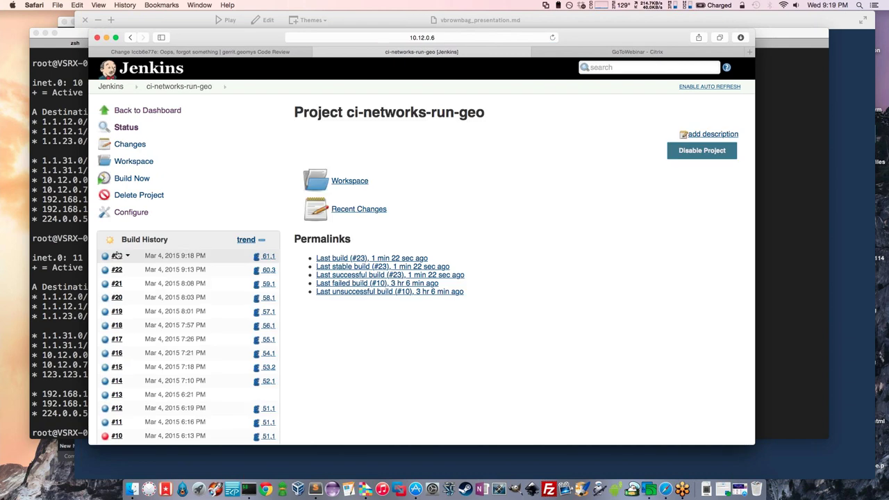
left_click(123, 213)
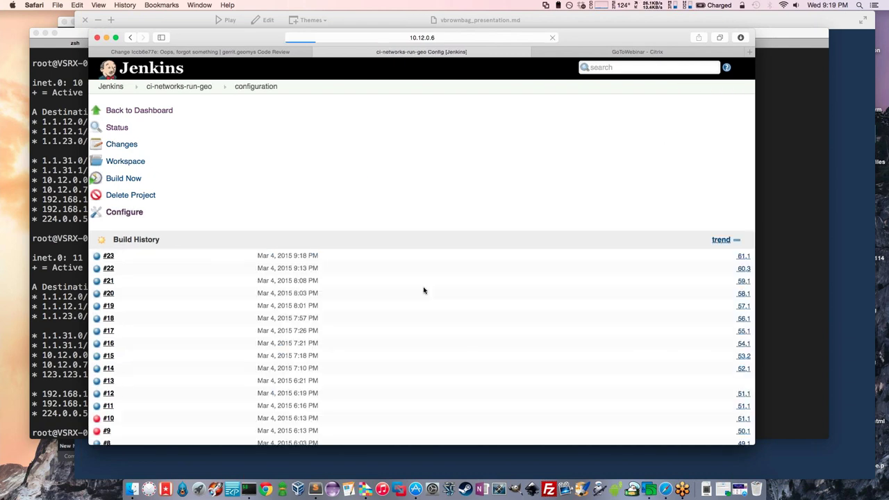
scroll(429, 280, "down", 20)
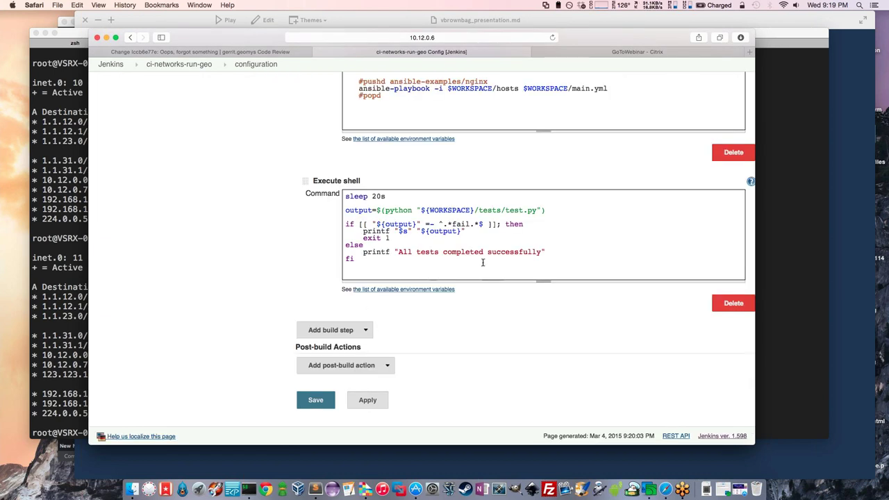
Step: Examine the last Execute shell script, highlighting the whole test logic and the /tests/test.py path
left_click_drag(417, 263, 334, 197)
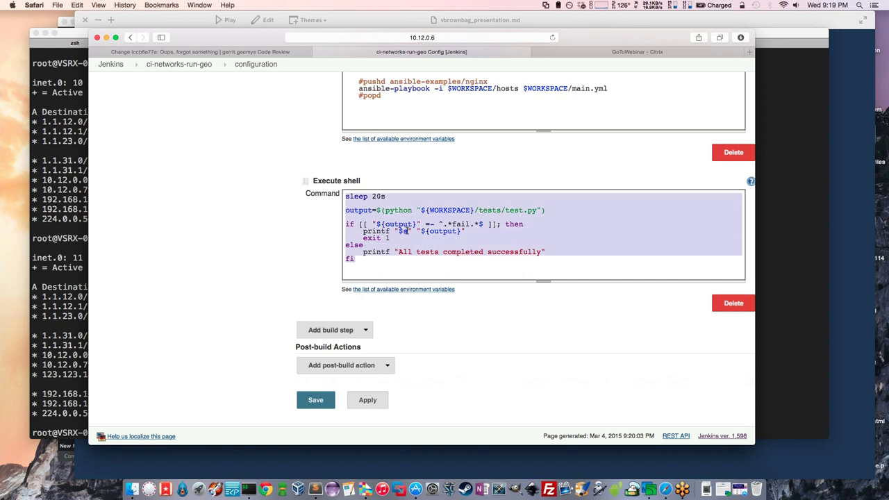
left_click(522, 253)
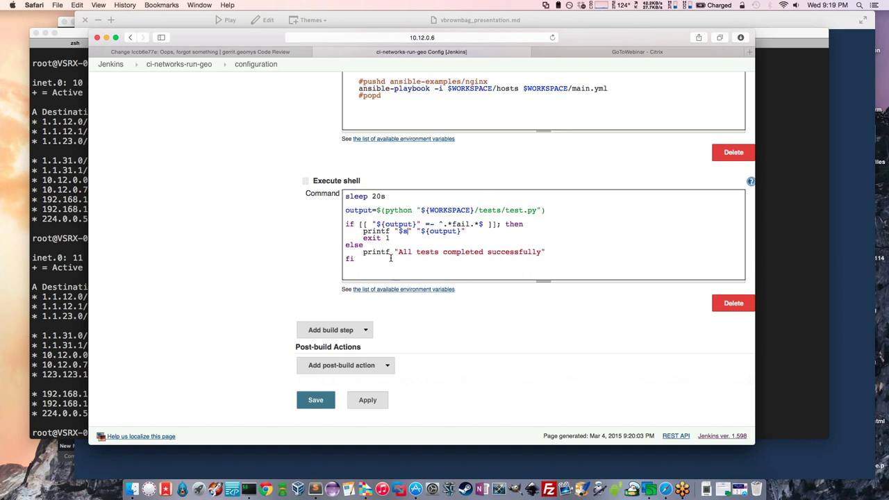
left_click_drag(385, 259, 361, 199)
left_click(476, 239)
left_click_drag(474, 210, 532, 211)
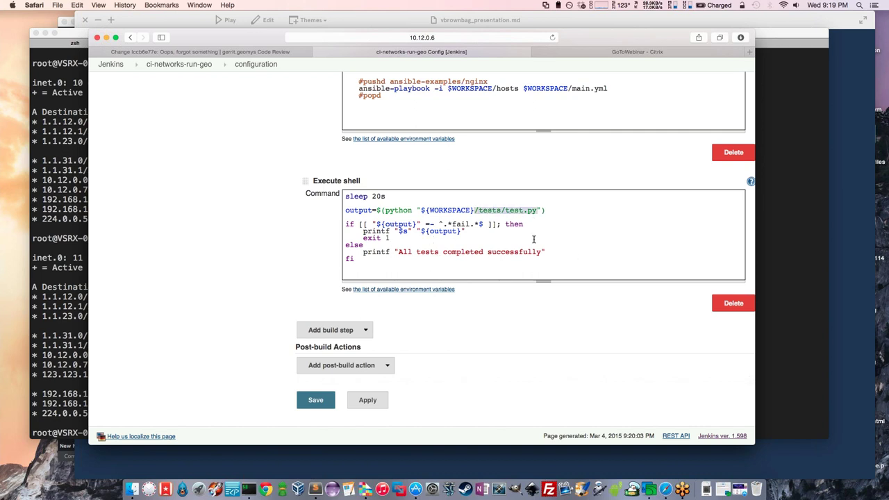
left_click(515, 271)
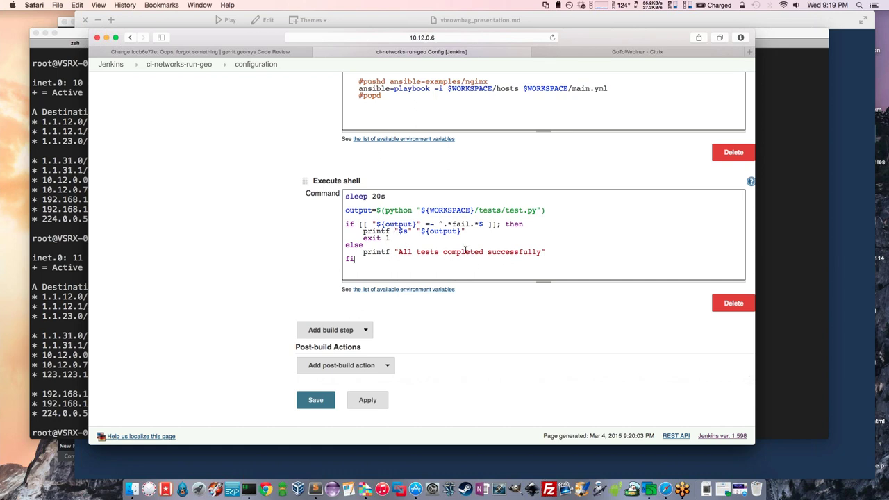